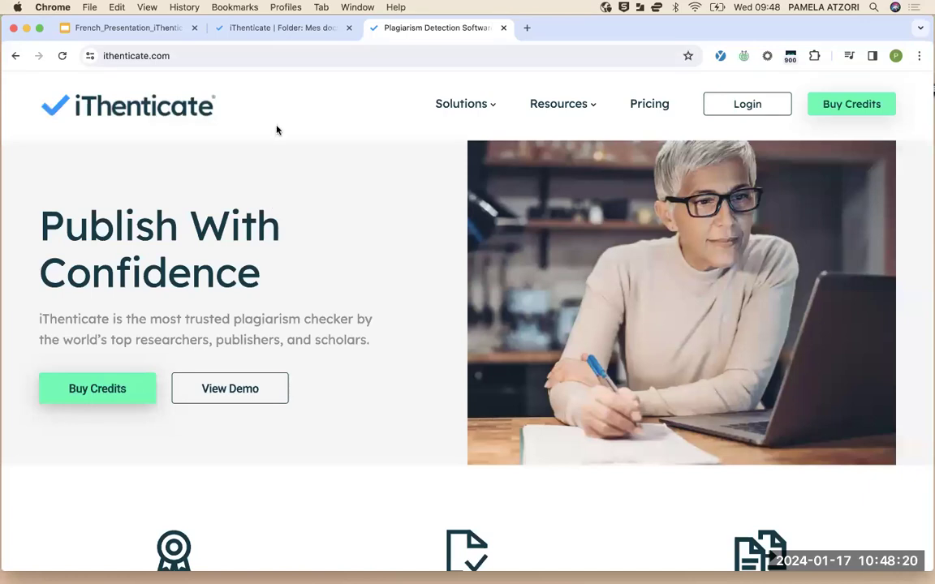
Switch to the iThenticate Mes documents folder page and start a new folder
click(290, 32)
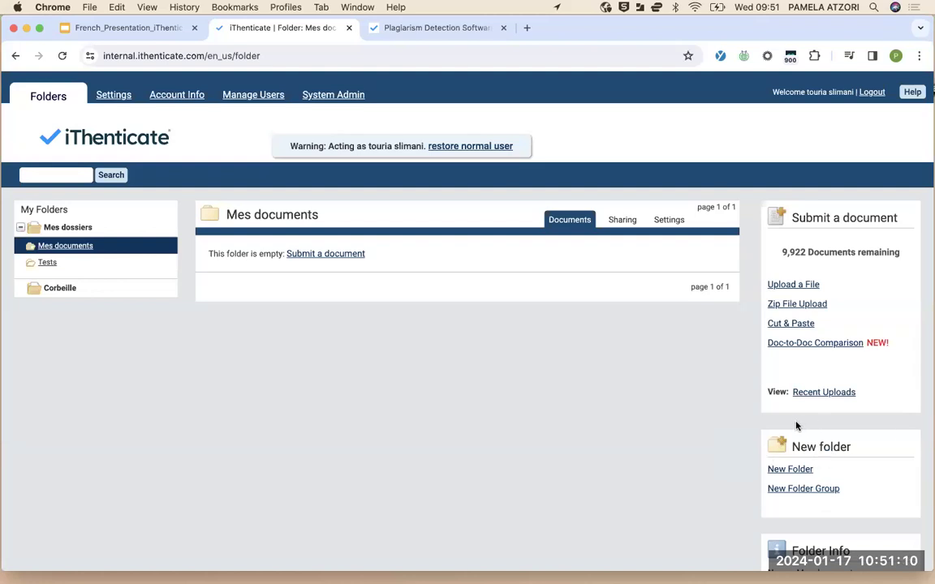
click(787, 471)
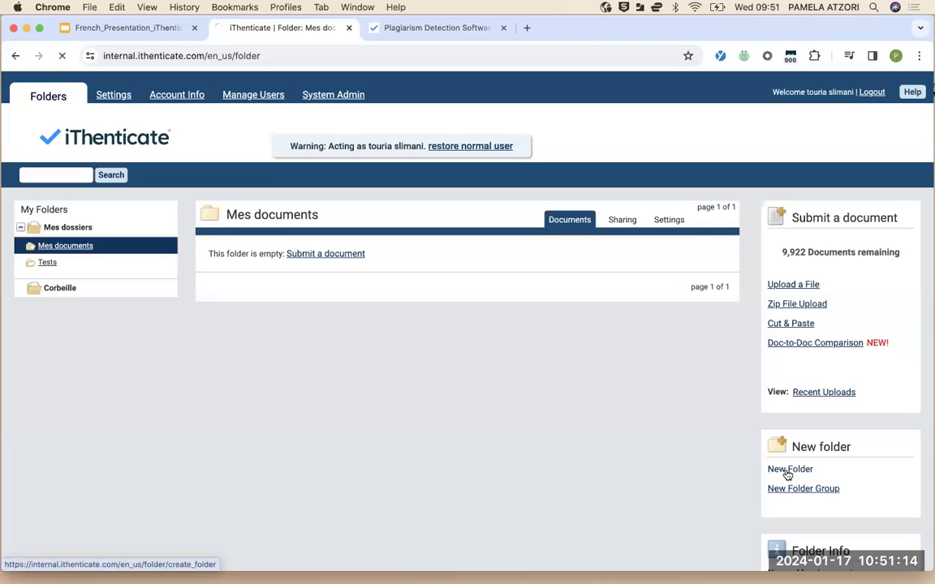
Review the Create A New Folder form's exclude options, then go back to Mes documents
scroll(398, 363, down, 2)
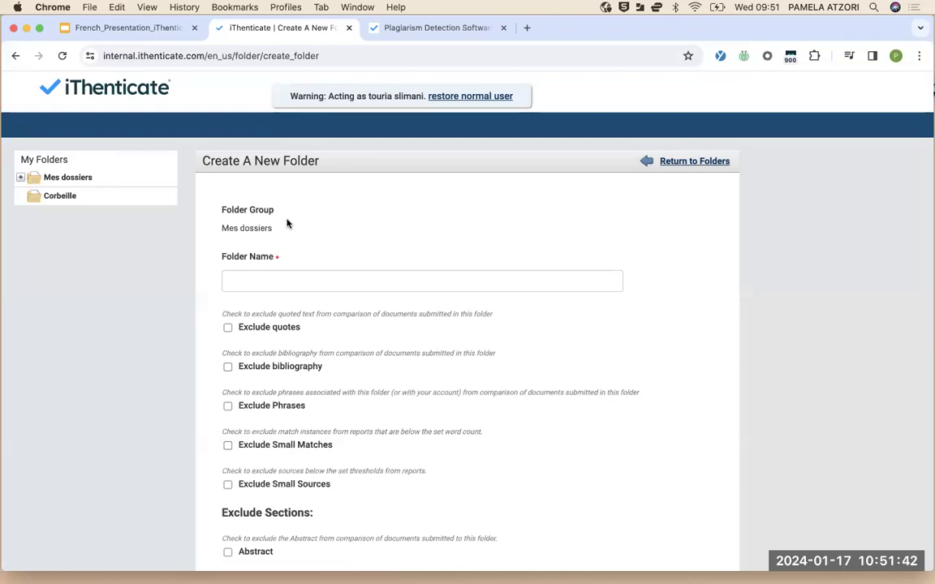
click(17, 58)
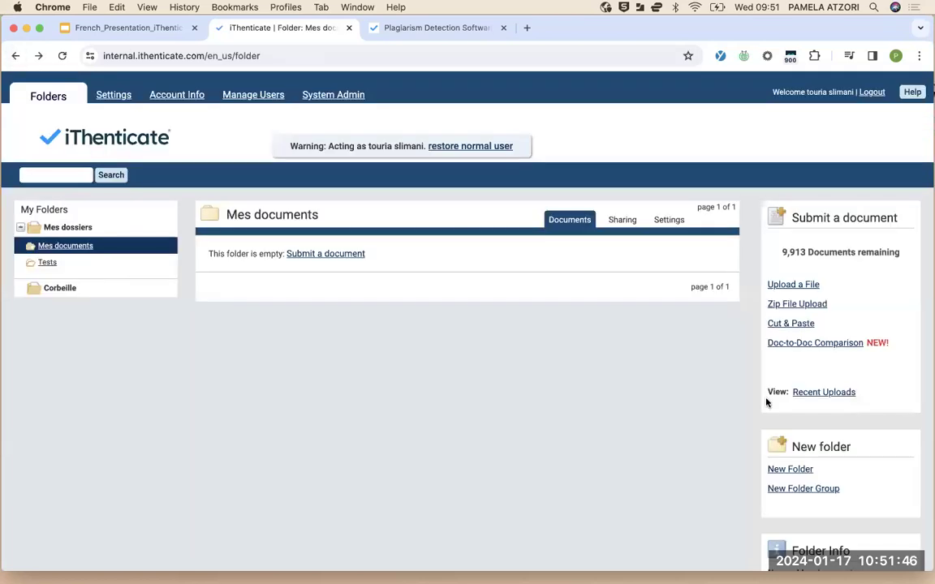
Open and cancel the New Folder Group form, then go to Upload a File for Mes documents
scroll(836, 464, down, 2)
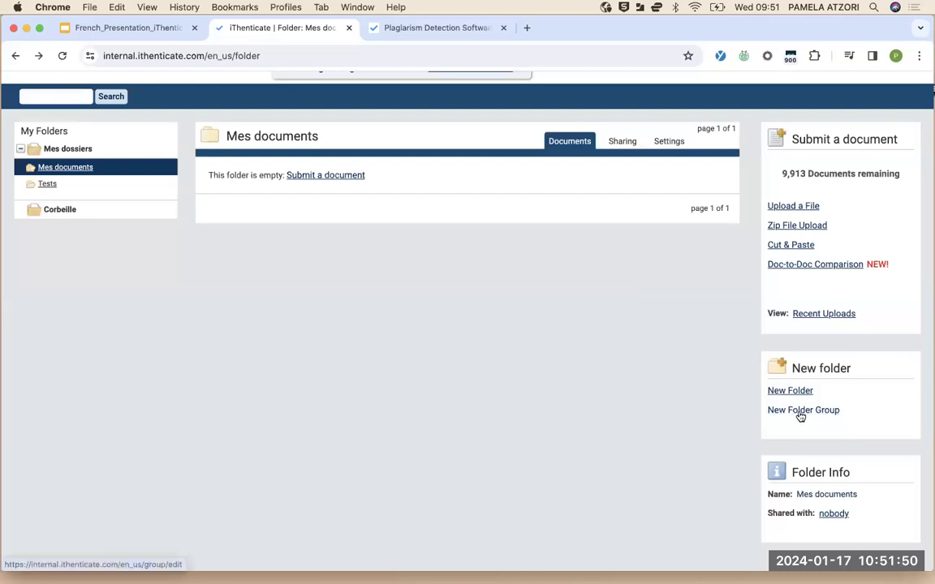
click(773, 411)
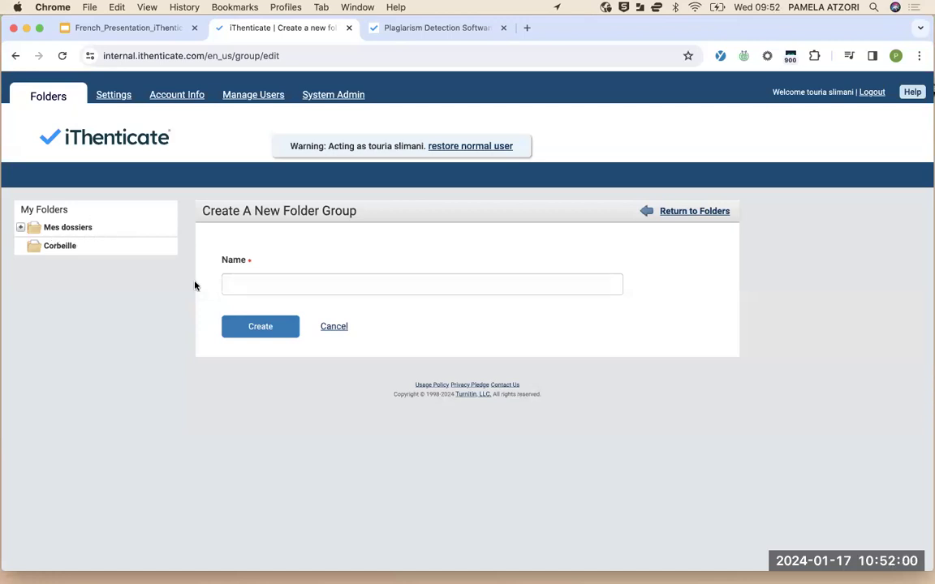
click(333, 326)
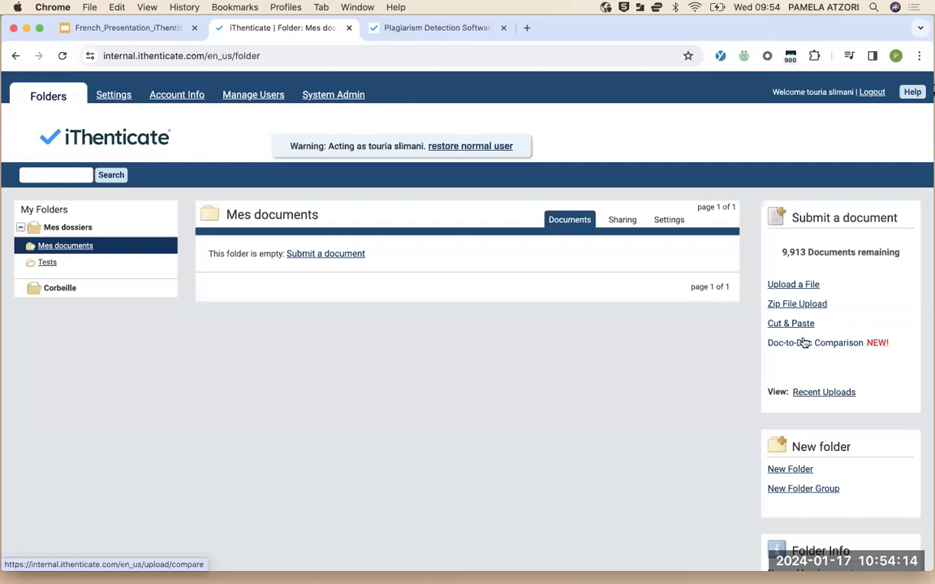
click(799, 288)
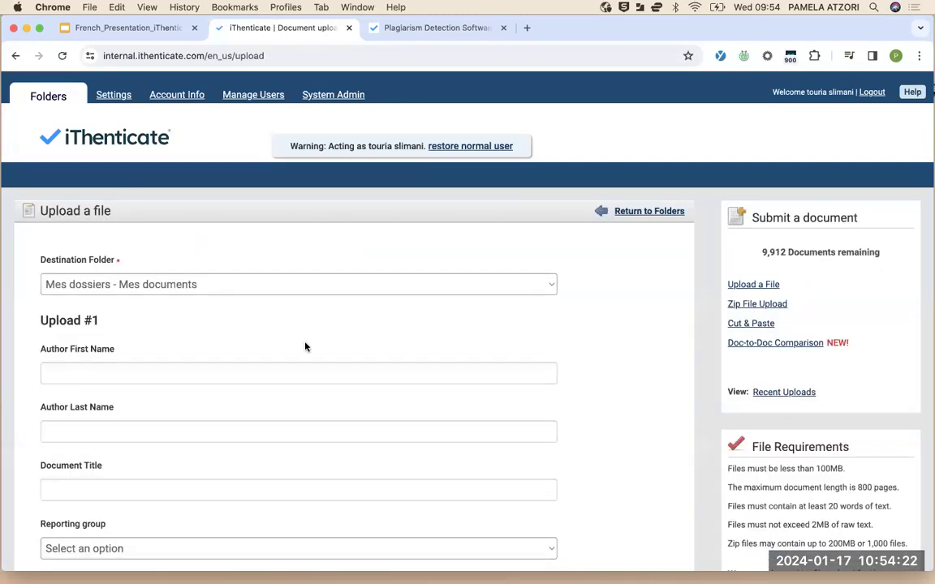
scroll(305, 346, down, 5)
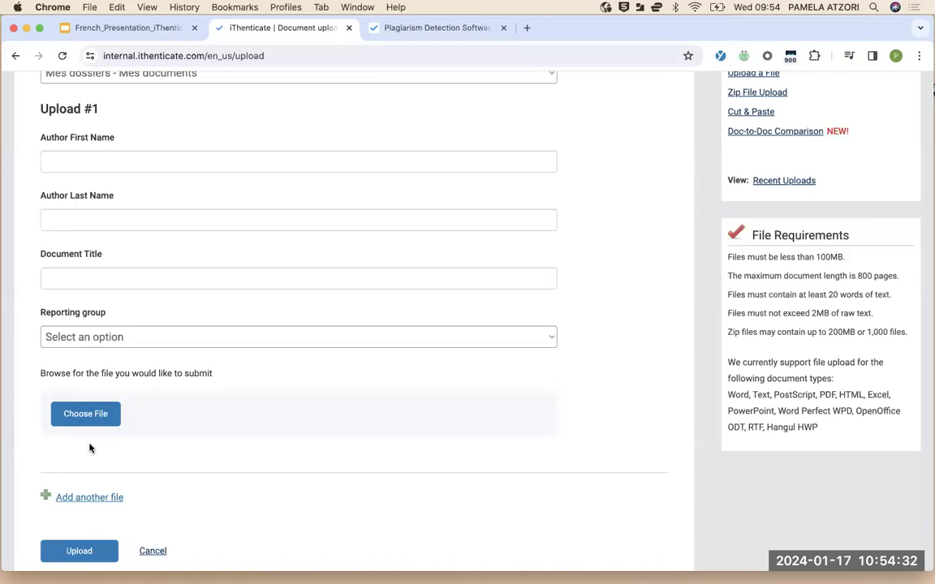
scroll(90, 448, up, 5)
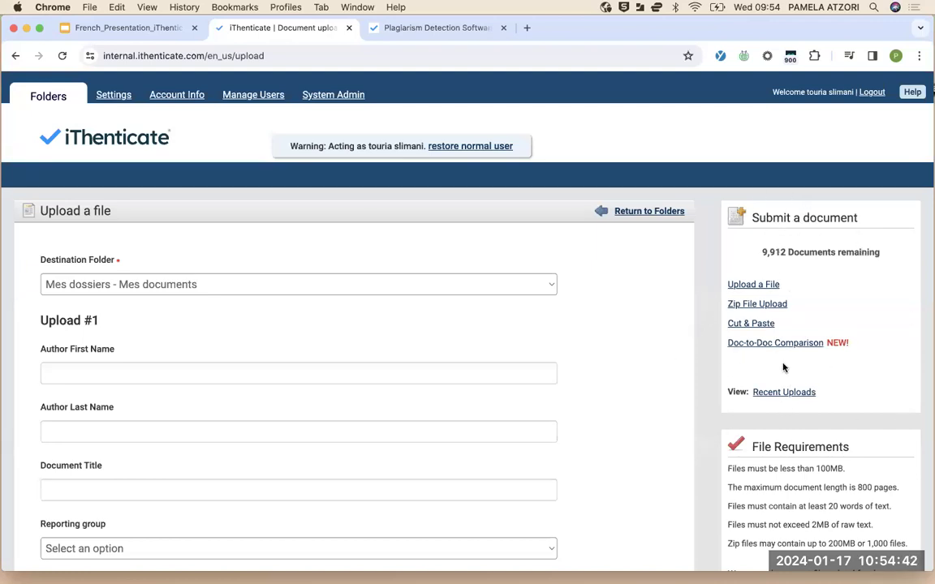
scroll(772, 421, down, 2)
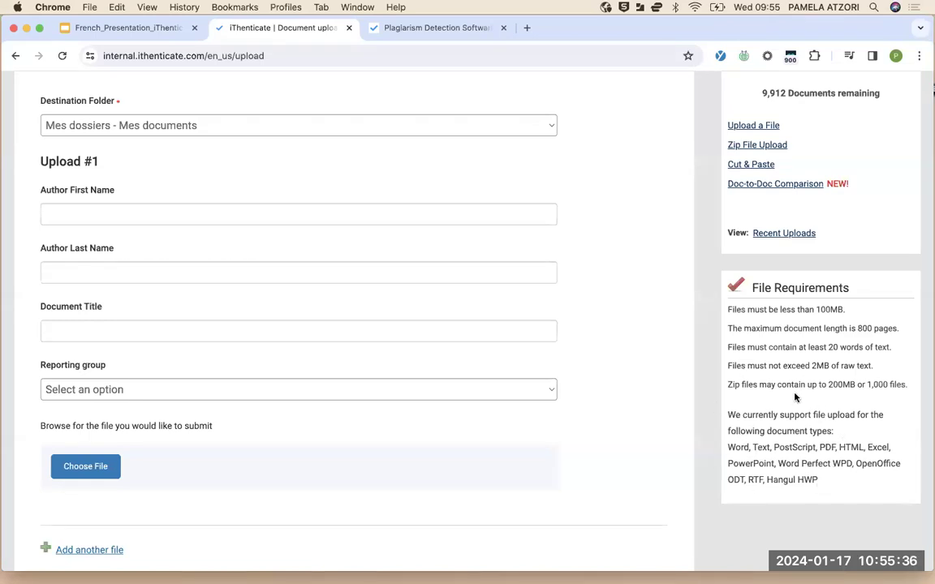
scroll(795, 396, down, 1)
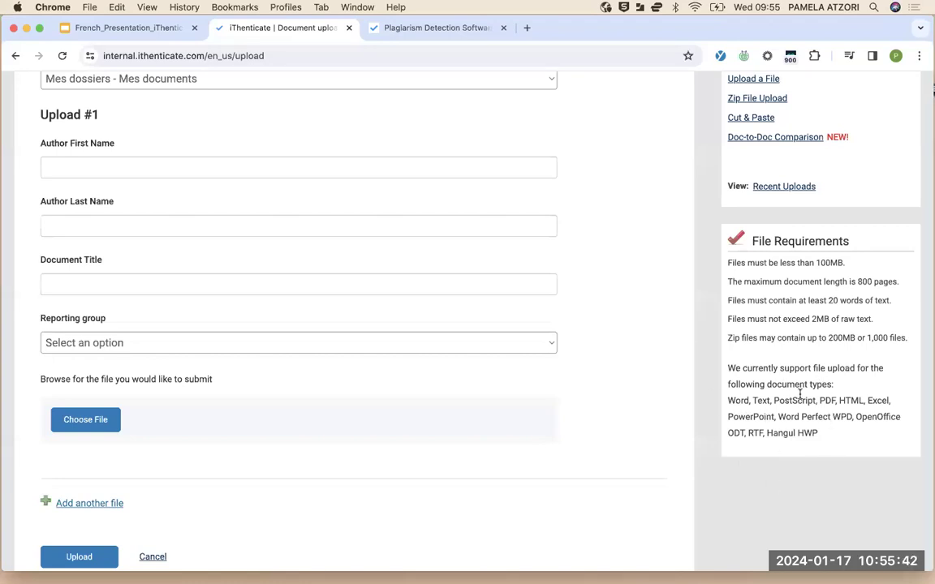
scroll(800, 394, up, 2)
scroll(800, 394, up, 1)
scroll(800, 396, right, 2)
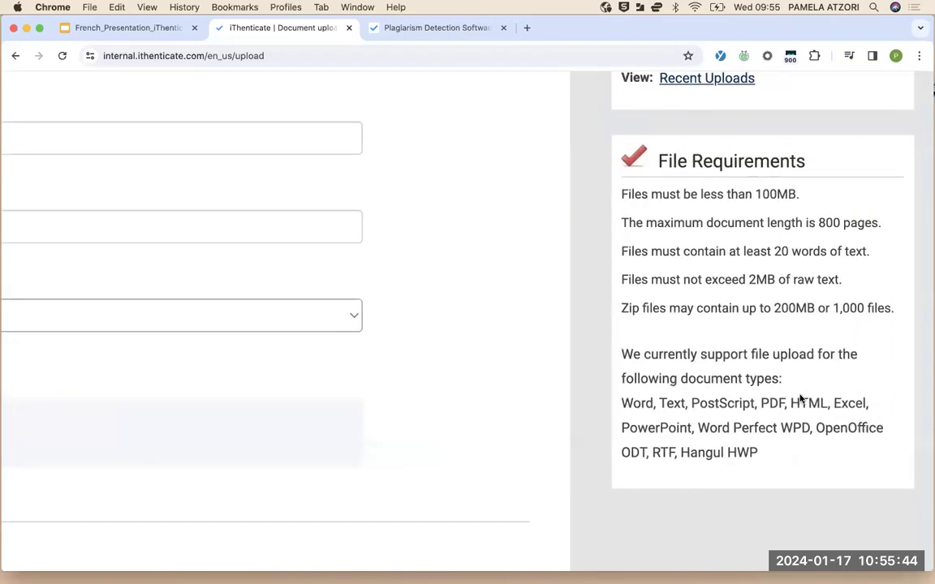
scroll(801, 399, up, 3)
scroll(800, 398, down, 5)
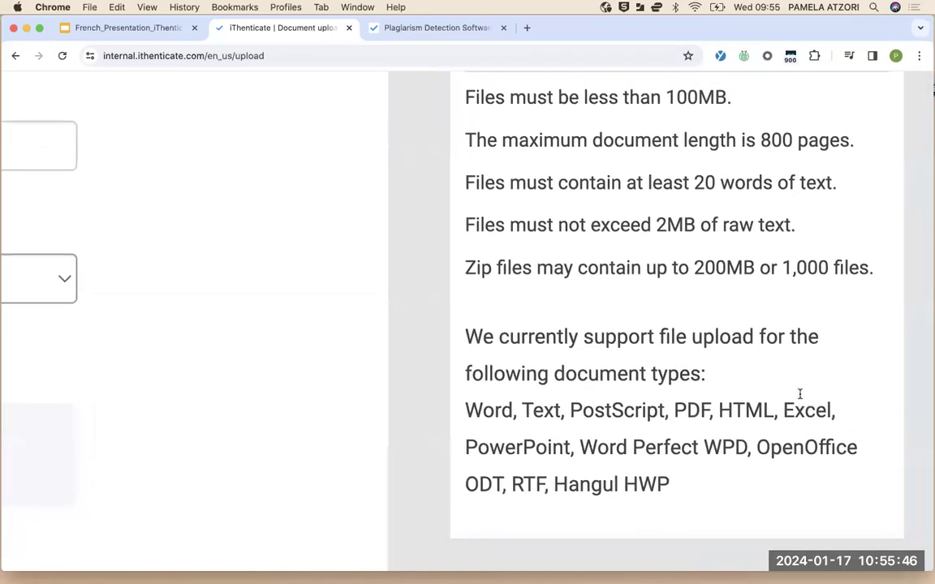
scroll(799, 394, down, 2)
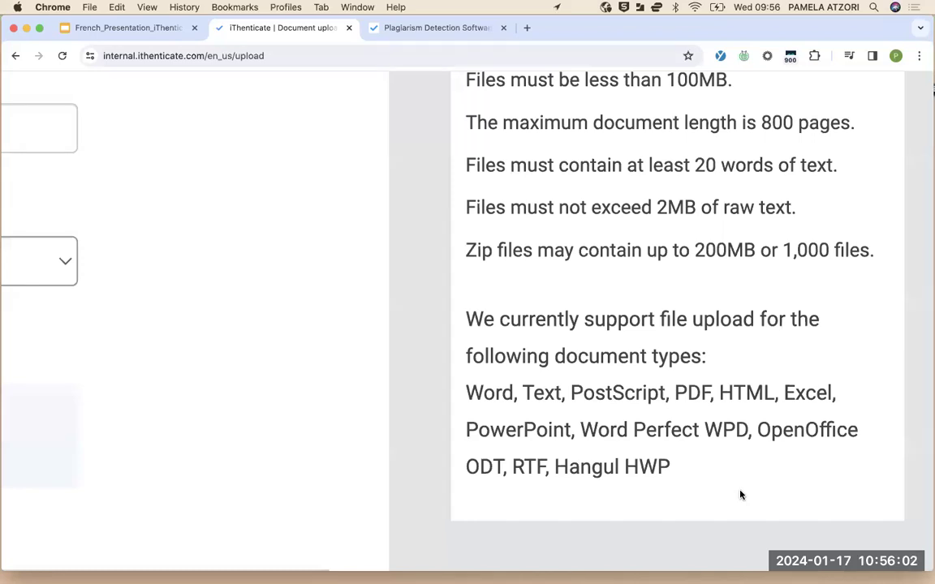
scroll(740, 494, down, 5)
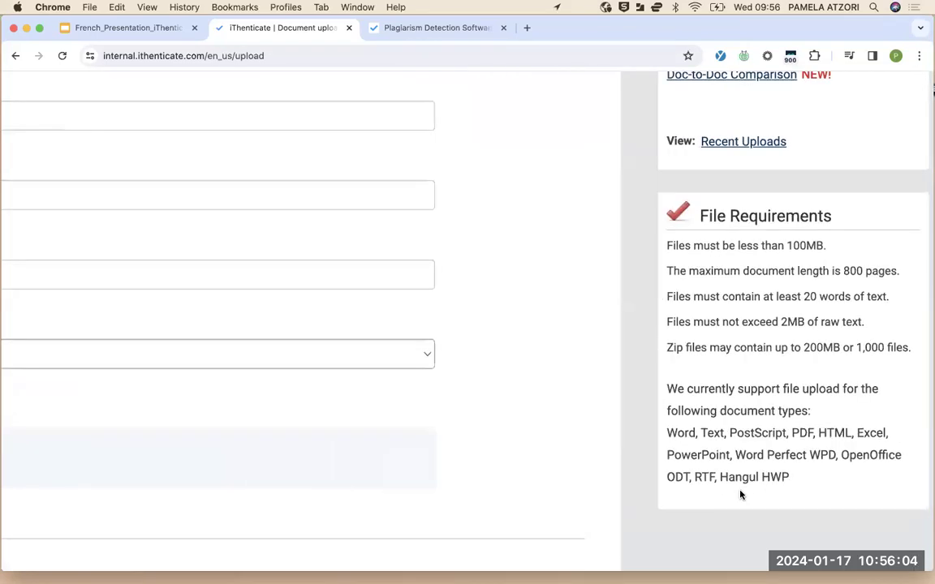
scroll(740, 495, down, 3)
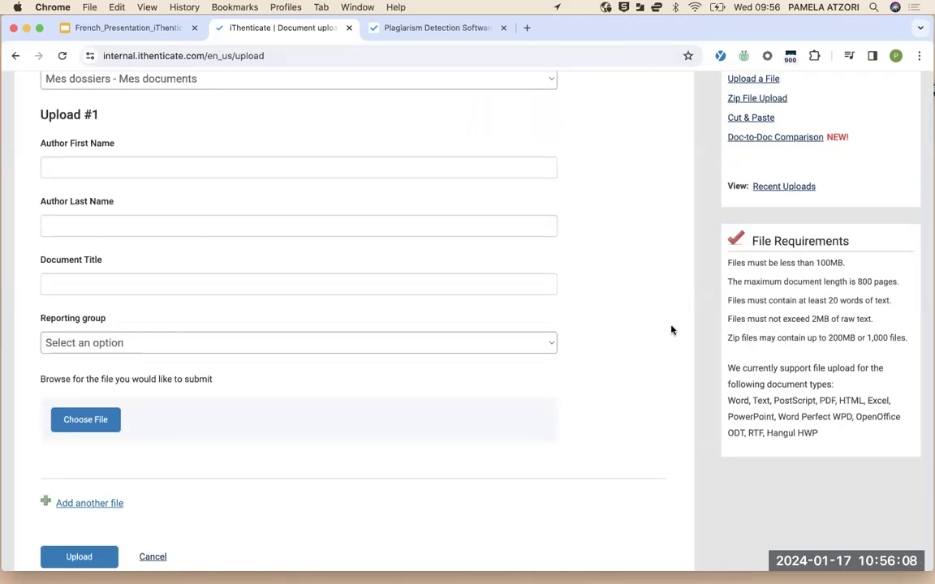
scroll(637, 317, up, 3)
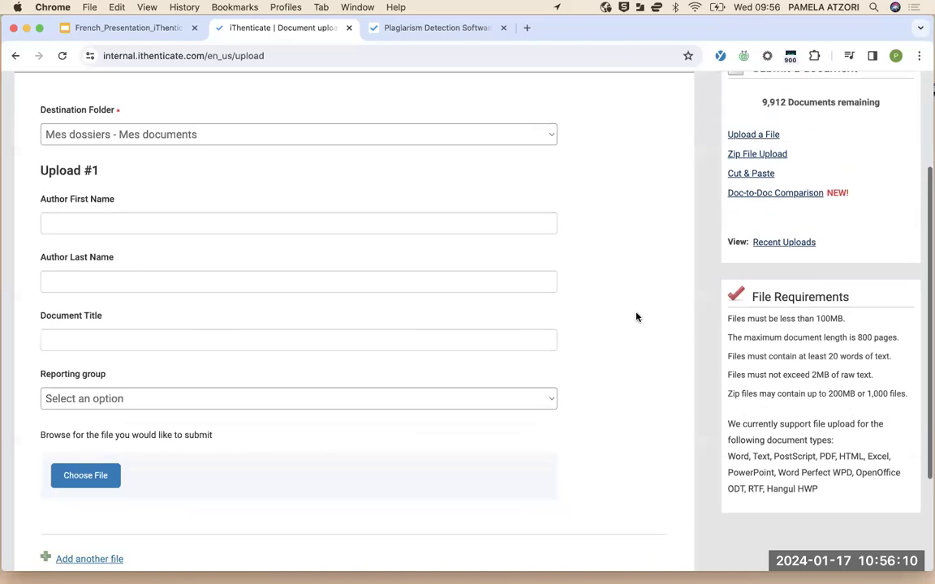
scroll(636, 317, down, 1)
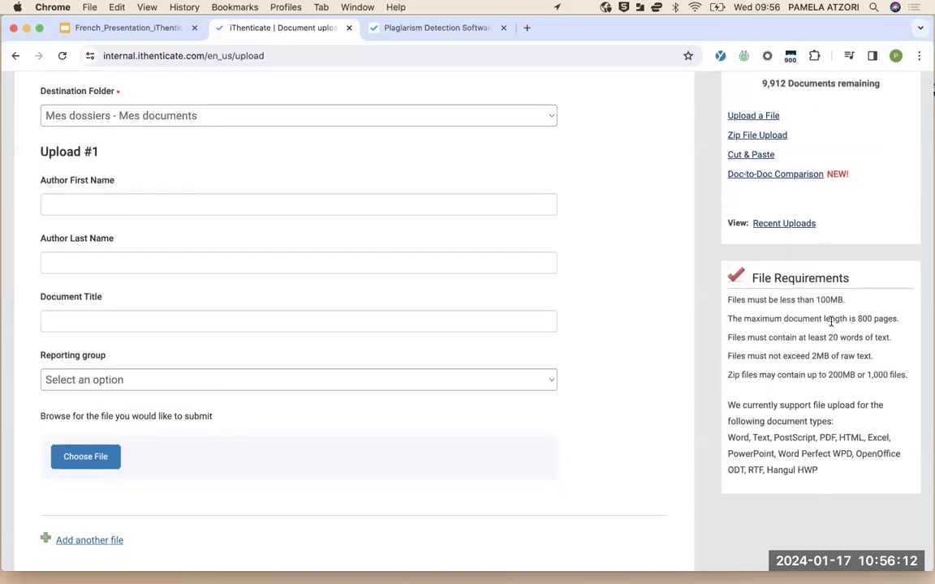
scroll(478, 341, up, 2)
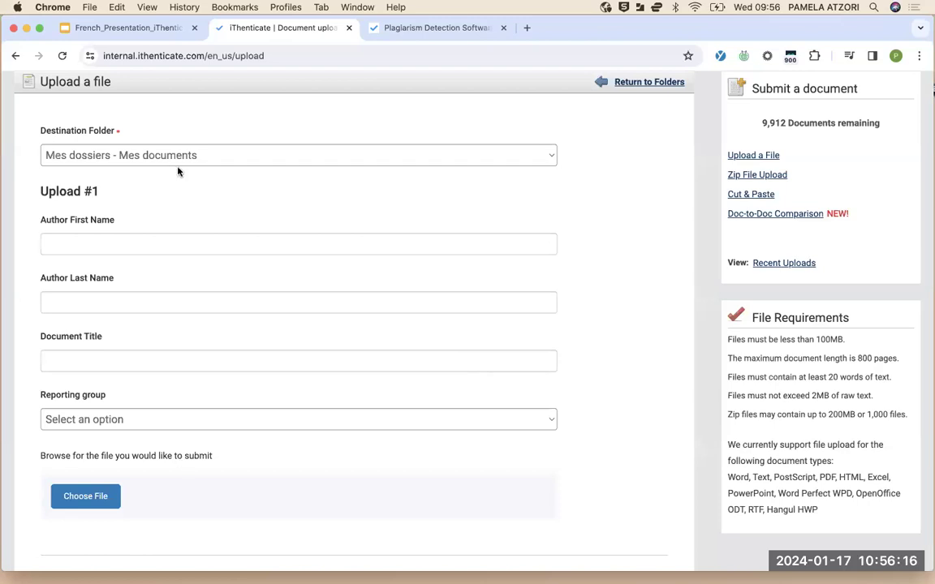
click(319, 156)
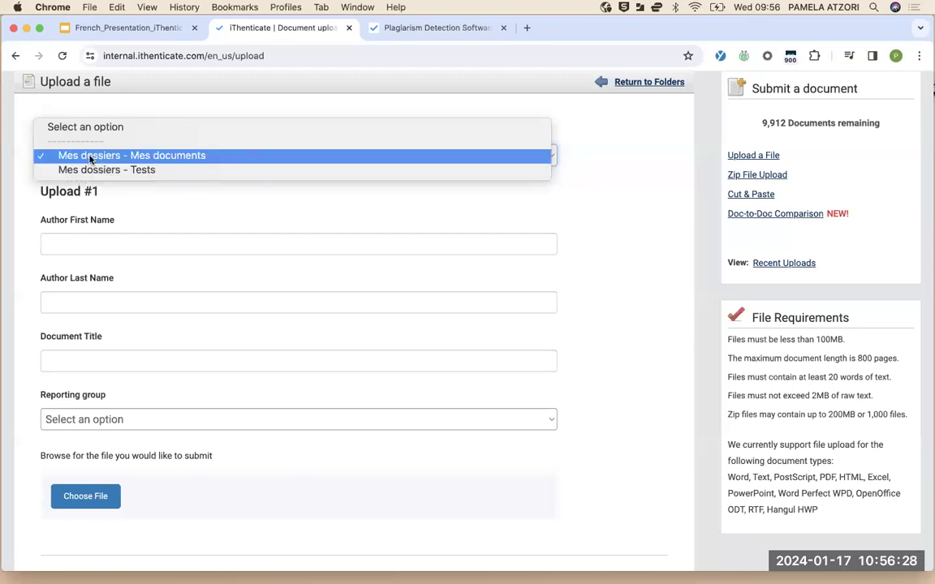
click(136, 206)
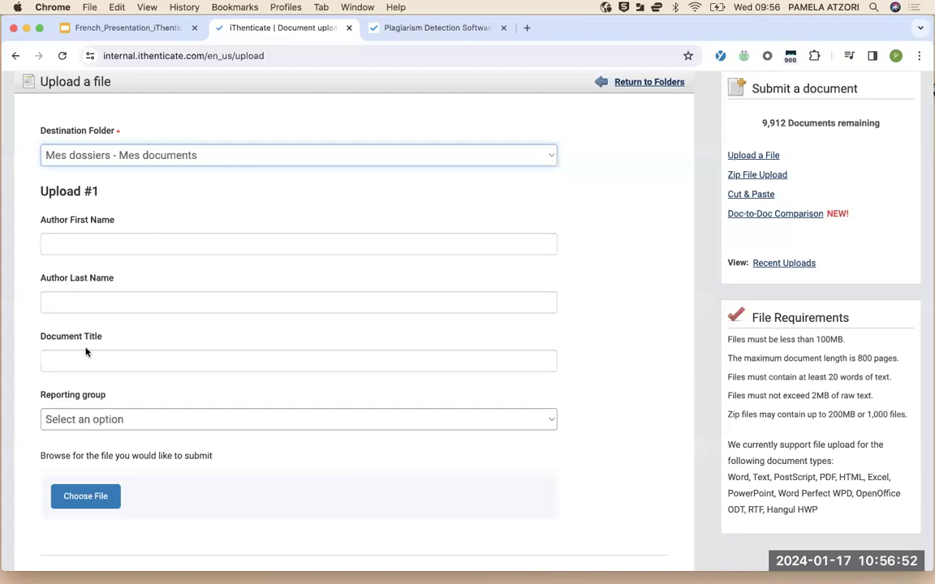
scroll(107, 398, down, 1)
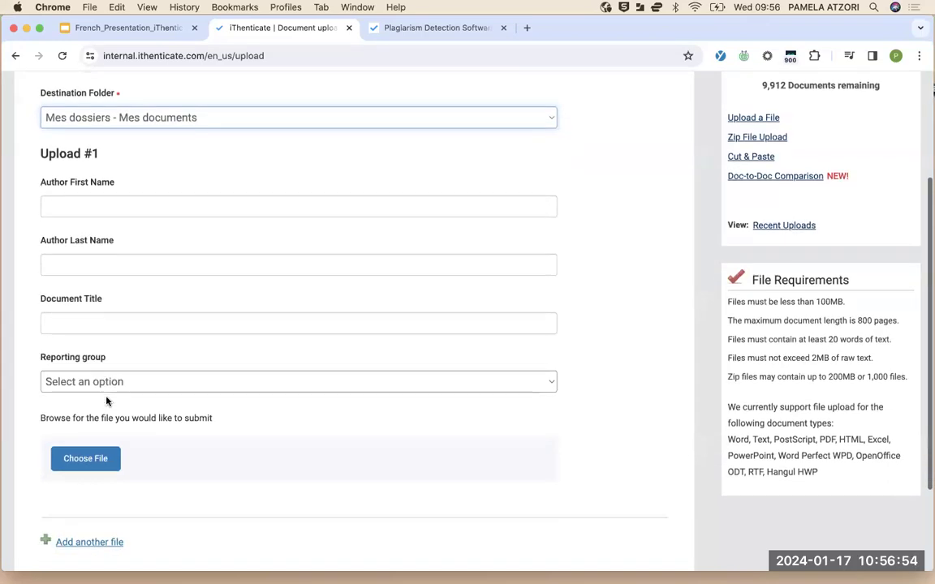
scroll(107, 401, up, 2)
scroll(107, 401, up, 1)
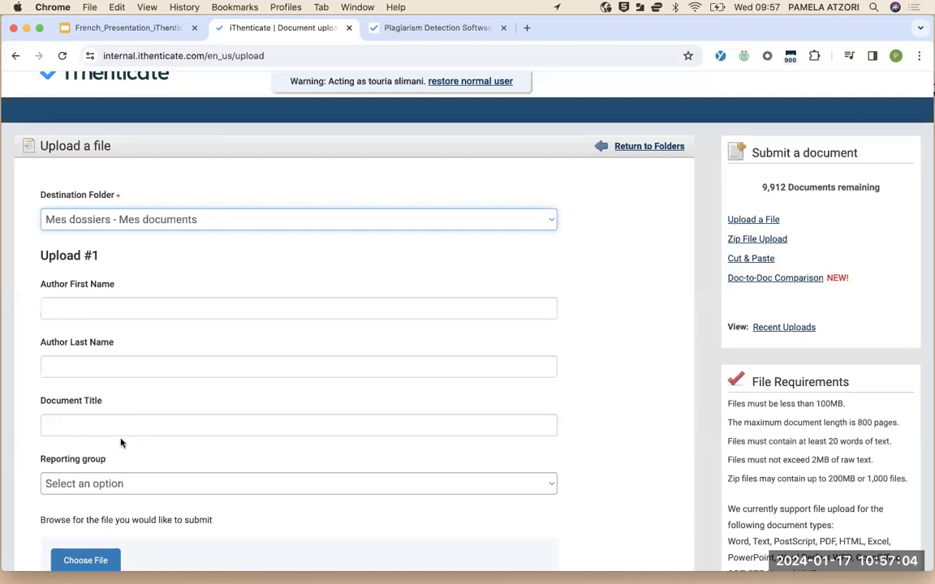
scroll(113, 454, down, 3)
scroll(117, 480, down, 2)
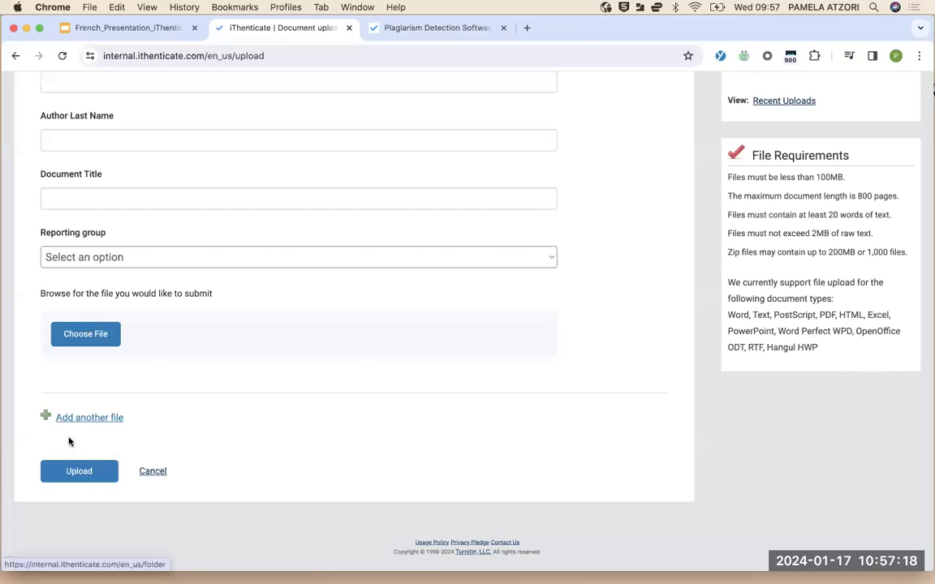
Cancel the single-file upload and return to the empty Mes documents folder
click(153, 471)
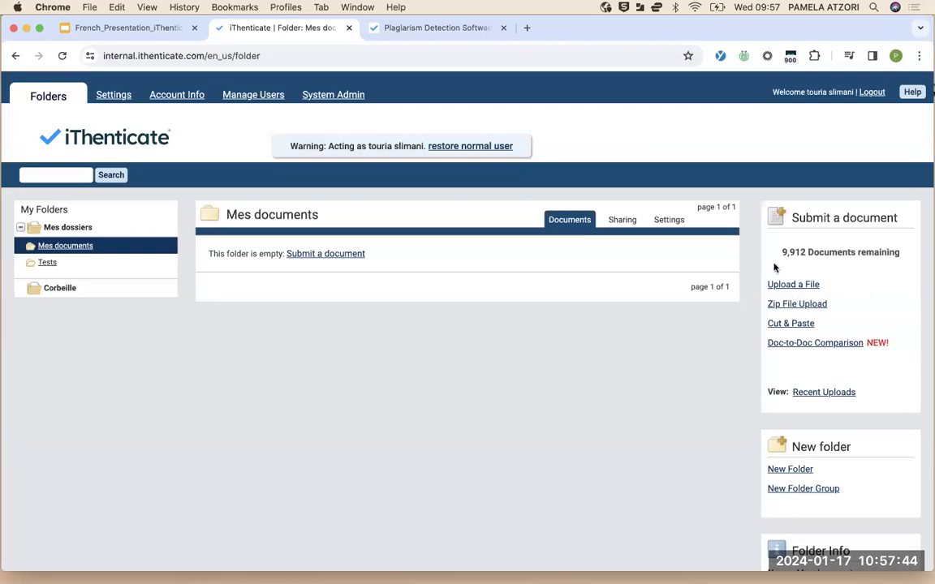
click(799, 306)
scroll(800, 341, down, 3)
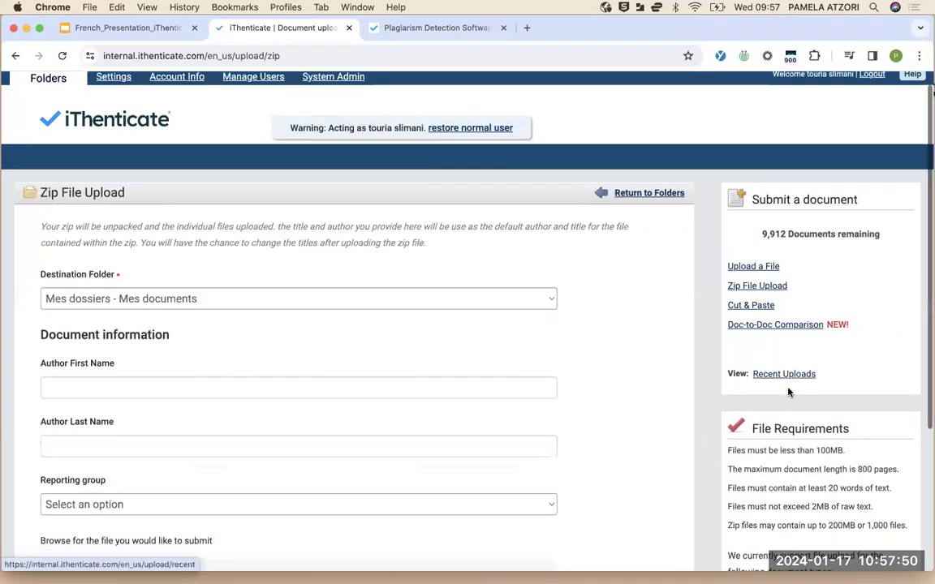
scroll(788, 392, down, 2)
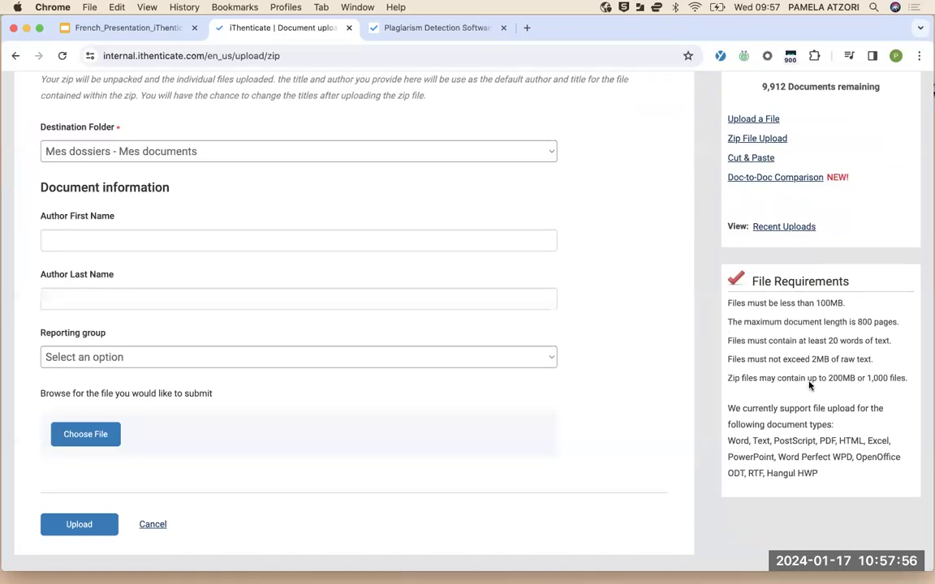
scroll(333, 342, up, 3)
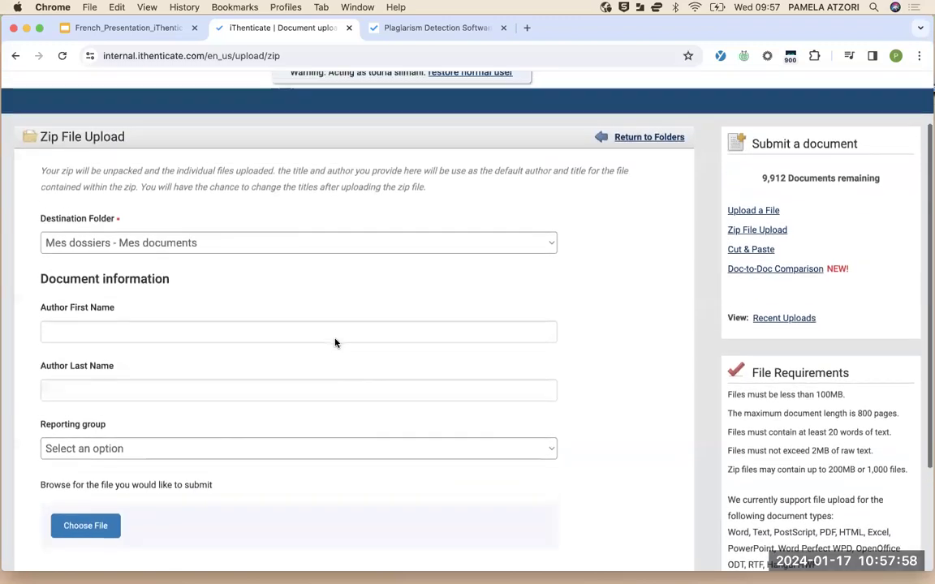
scroll(334, 337, down, 3)
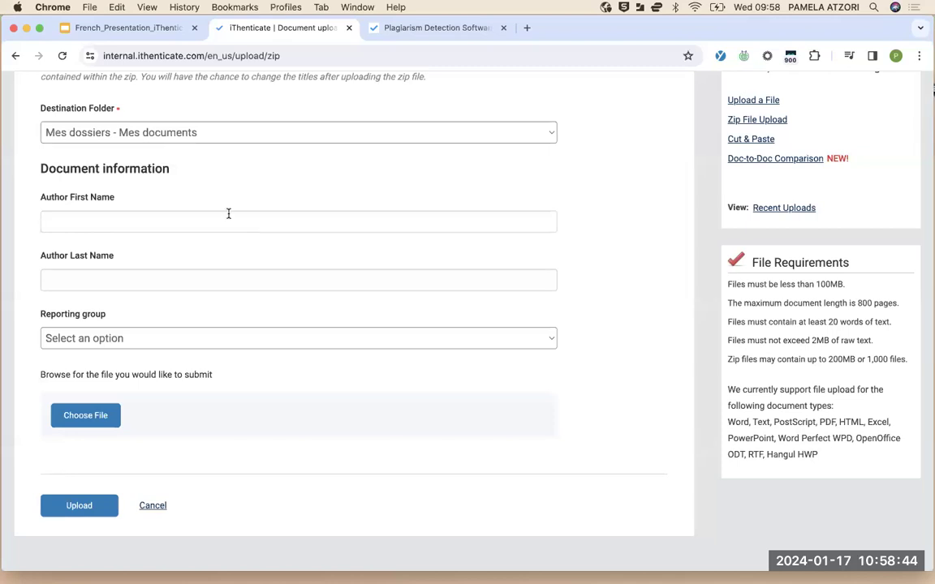
scroll(228, 214, up, 5)
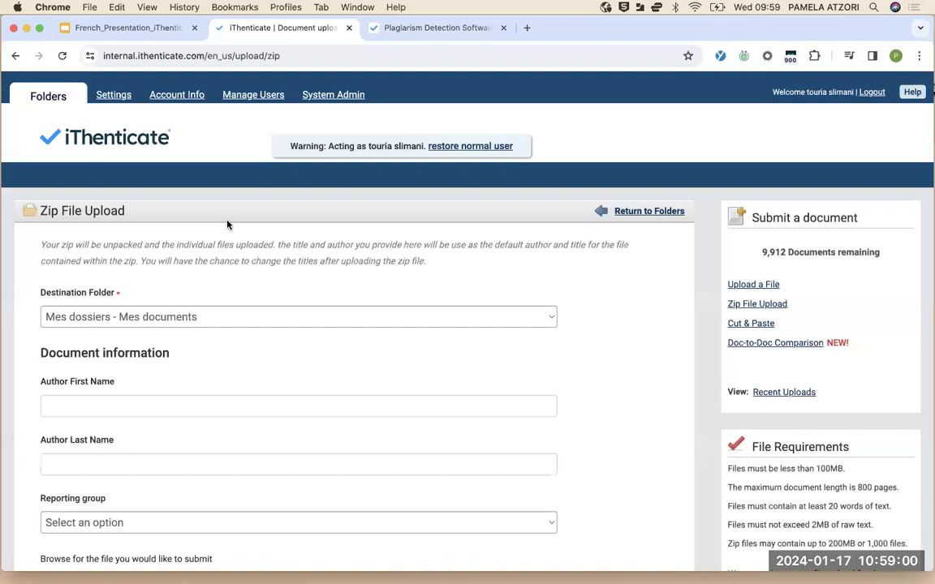
Leave the zip upload form via Return to Folders, back to Mes documents
click(657, 212)
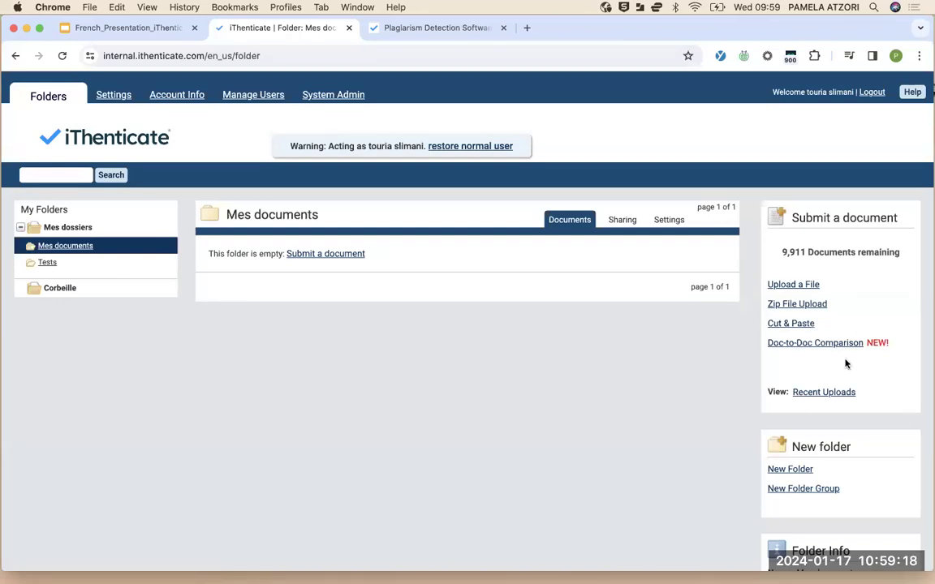
Open the Cut & Paste upload form for Mes documents and scroll to its empty paste area
click(779, 324)
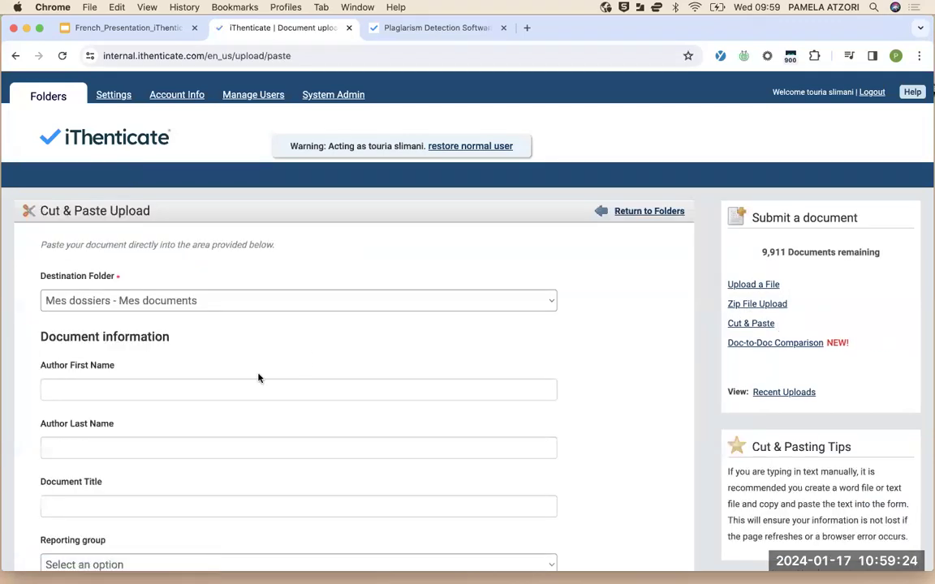
scroll(259, 376, down, 8)
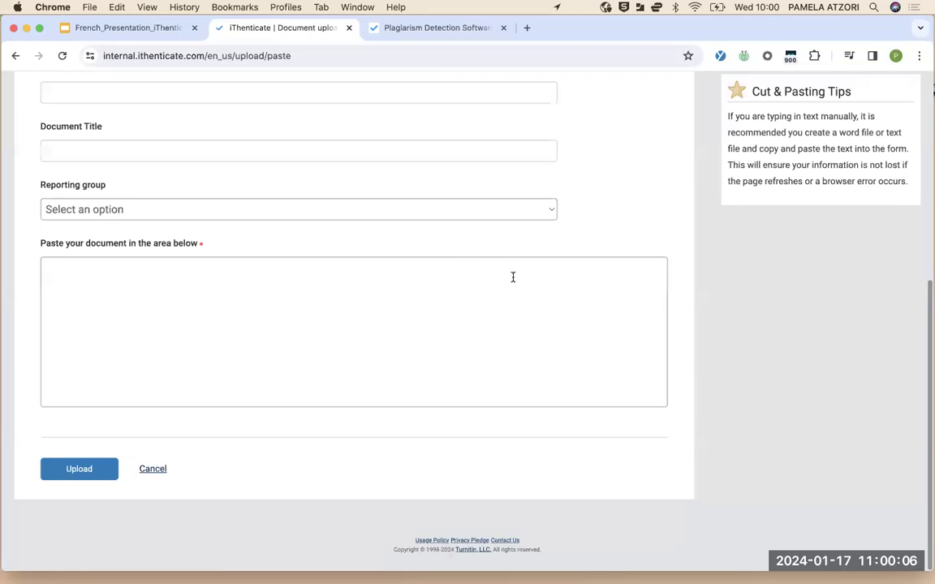
scroll(512, 275, up, 5)
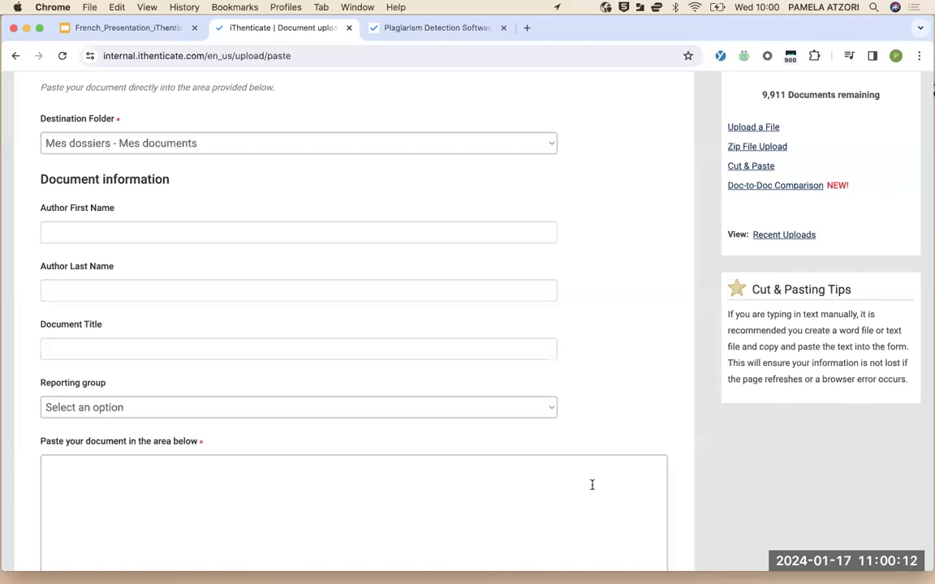
scroll(592, 484, down, 3)
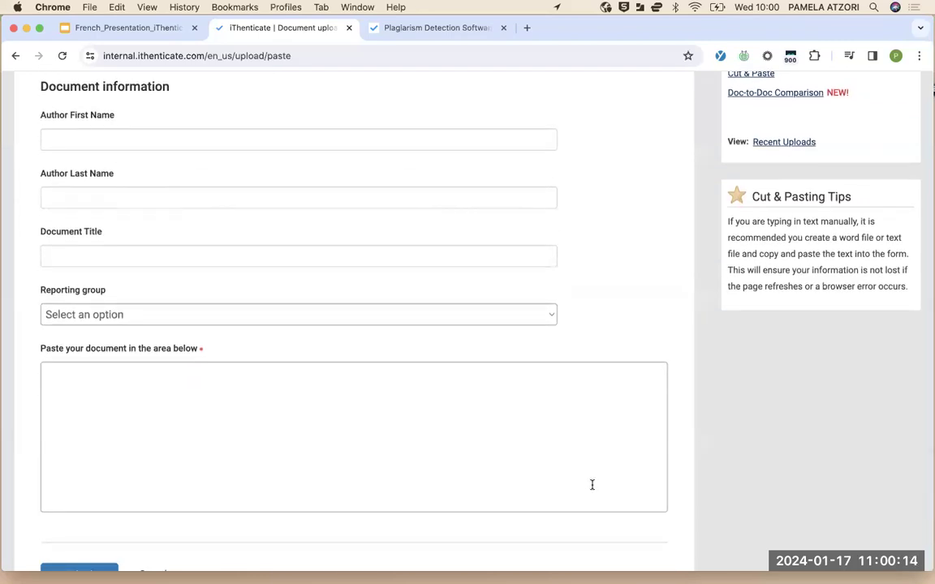
scroll(592, 485, down, 3)
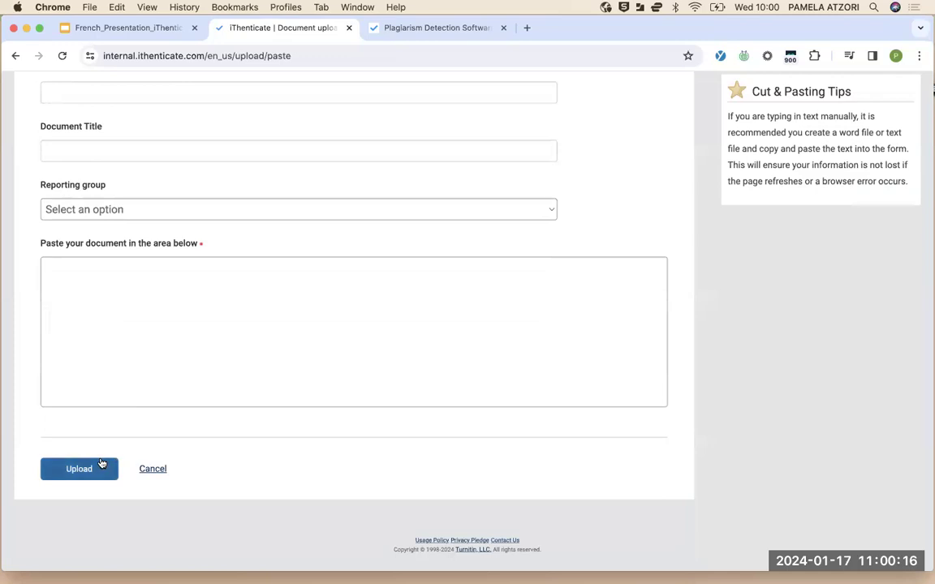
Cancel the Cut & Paste upload, returning to the empty Mes documents folder
click(156, 470)
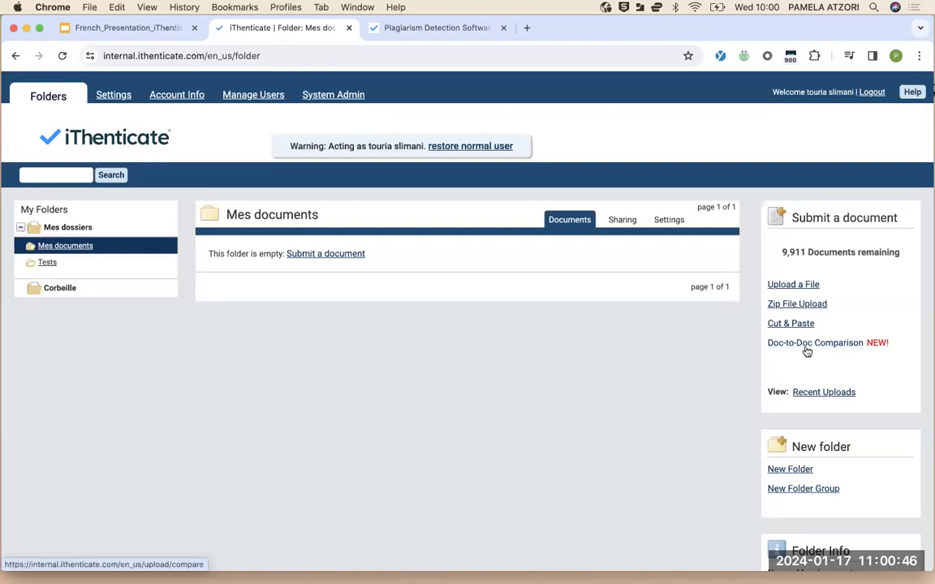
Open Doc-to-Doc Comparison and scroll to its primary document, comparison files and Upload controls
click(802, 349)
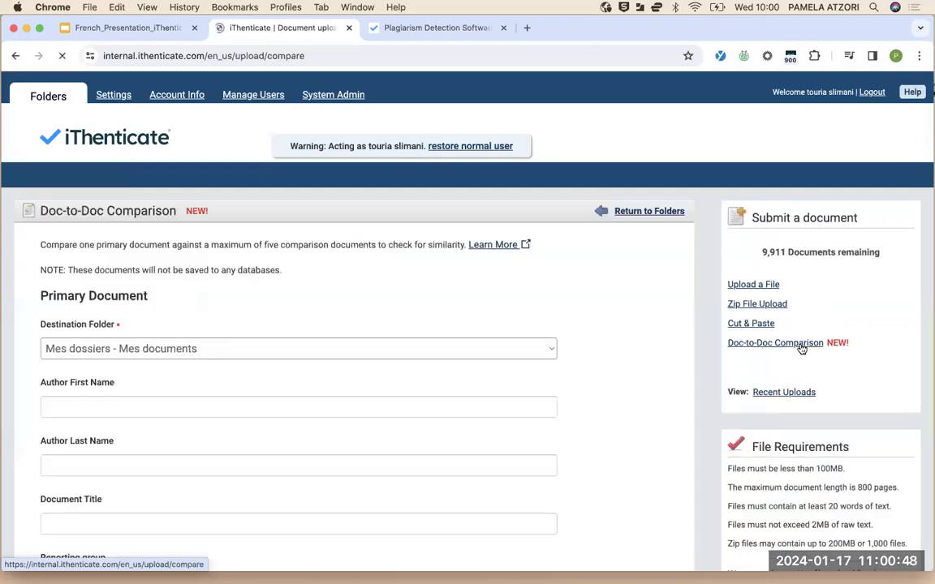
scroll(352, 378, down, 3)
scroll(315, 403, down, 5)
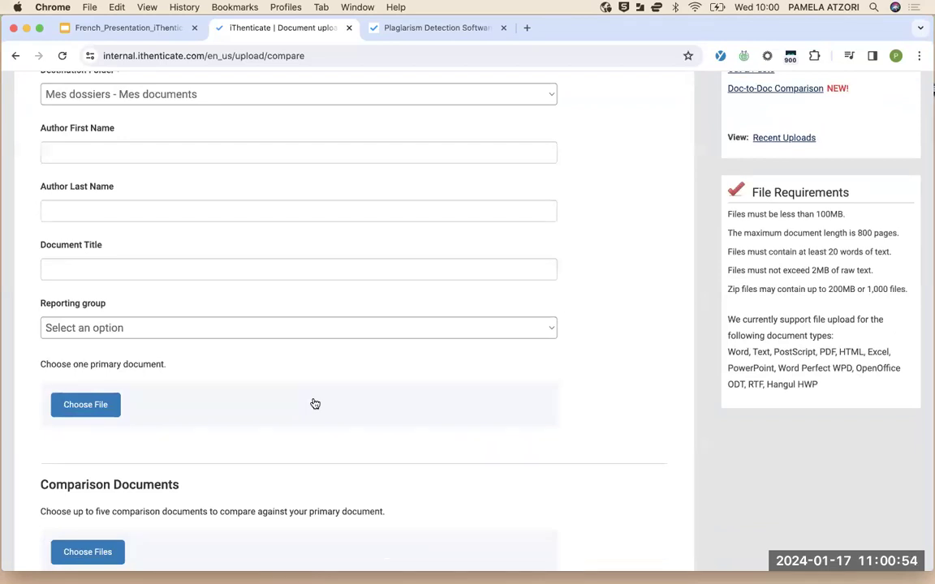
scroll(315, 404, up, 1)
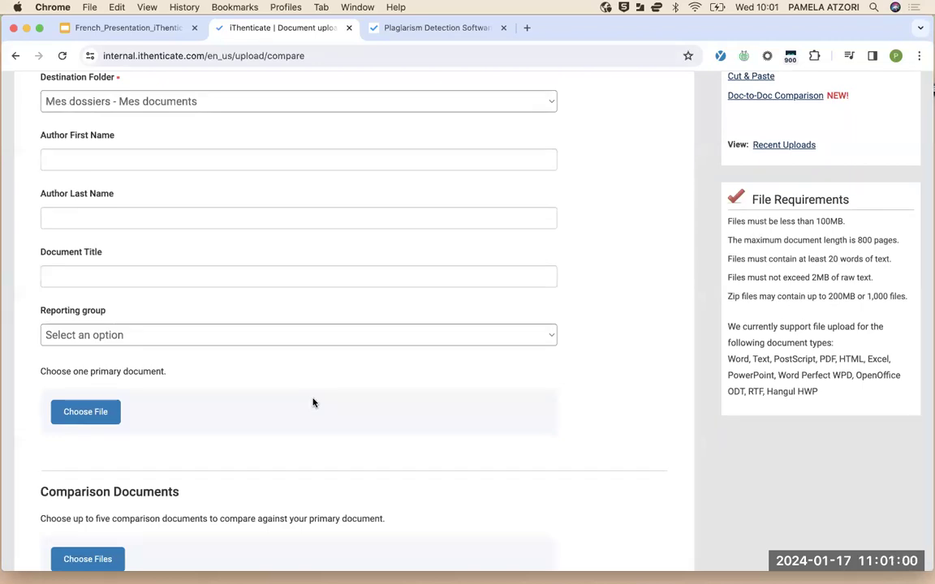
scroll(313, 403, down, 5)
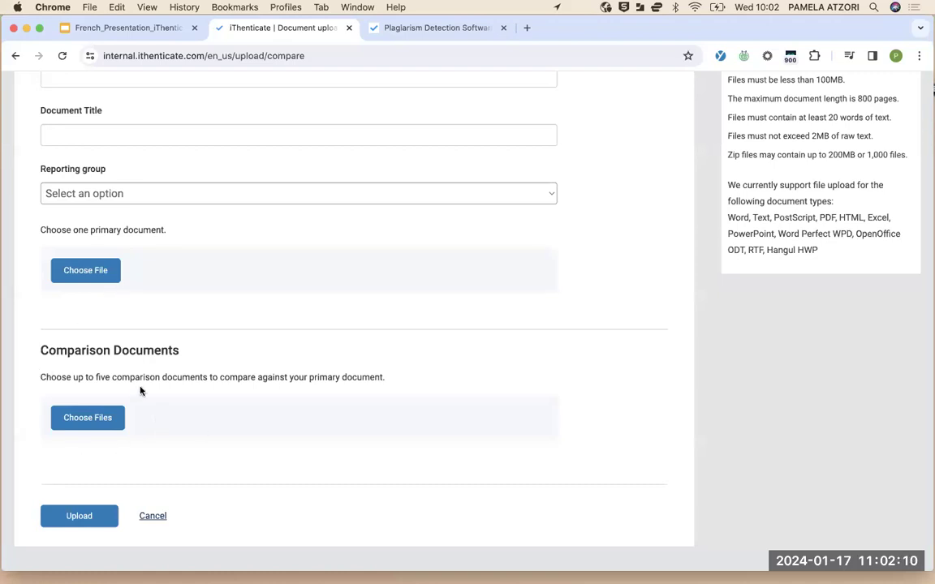
Cancel the Doc-to-Doc Comparison upload and return to the Mes documents folder
click(151, 517)
scroll(738, 367, down, 2)
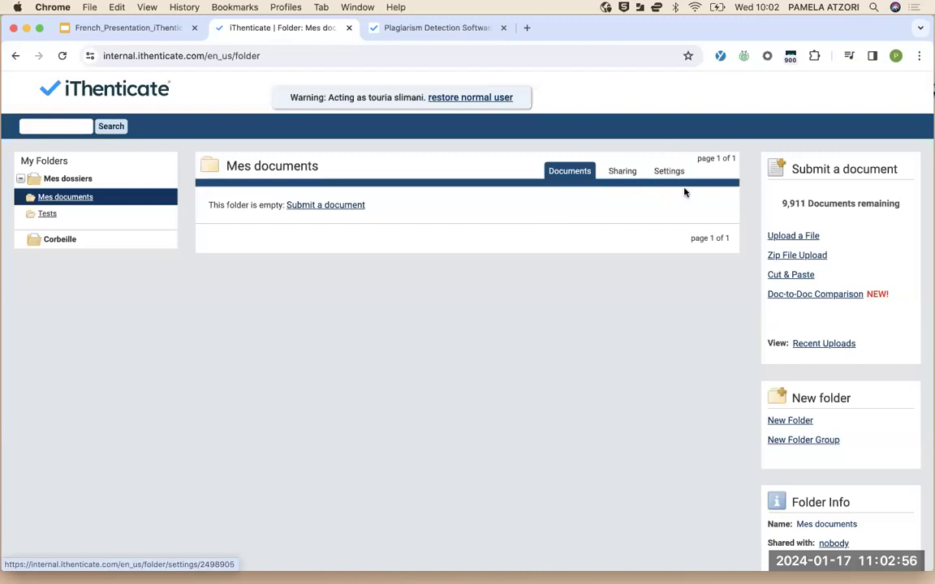
Open the Mes documents Settings and review its unchecked exclusion options and checked Crossref repositories
click(667, 174)
scroll(390, 333, down, 5)
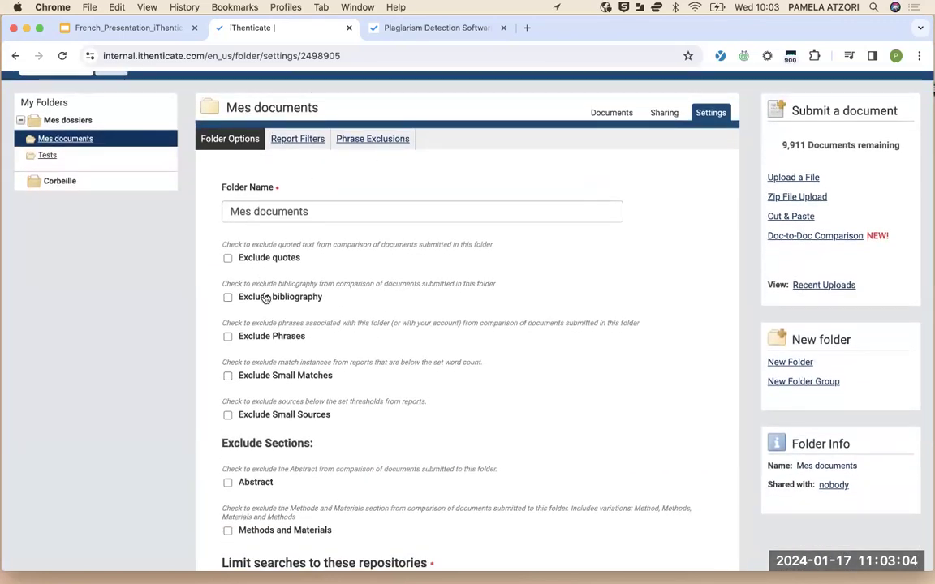
scroll(266, 299, down, 2)
scroll(265, 299, down, 1)
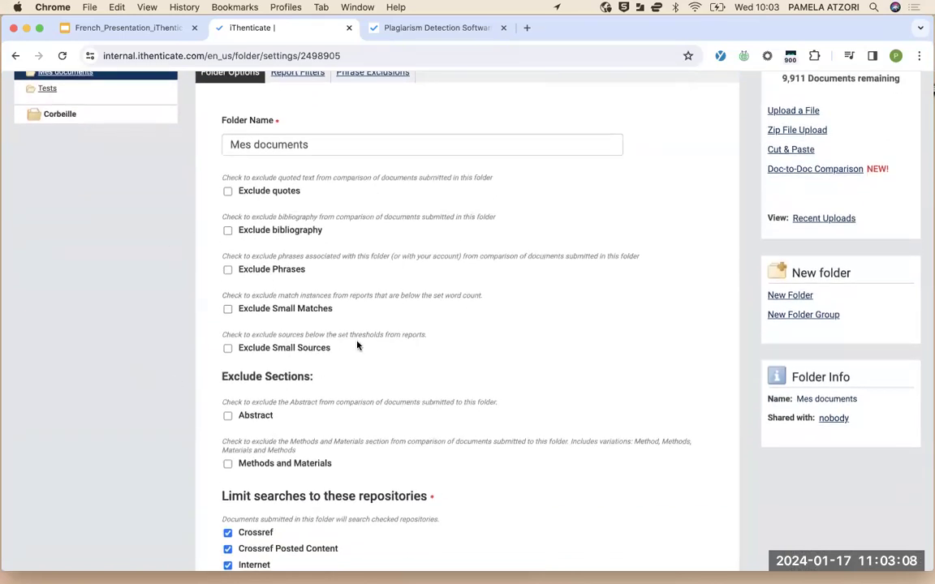
scroll(359, 345, down, 4)
scroll(357, 344, up, 6)
scroll(357, 343, up, 1)
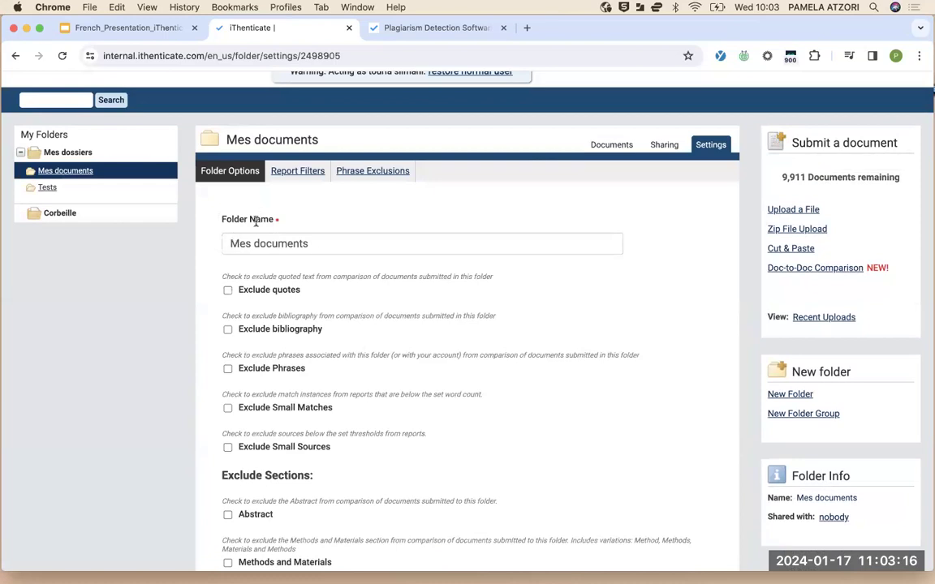
scroll(292, 315, down, 3)
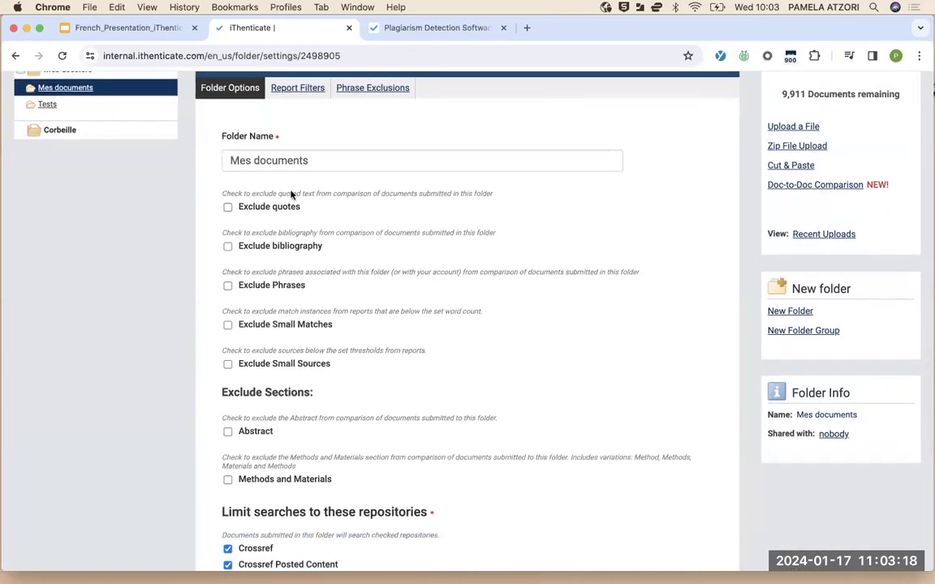
Turn on the Exclude quotes and Exclude Phrases checkboxes in the Mes documents Folder Options
click(228, 208)
click(228, 286)
scroll(276, 299, up, 1)
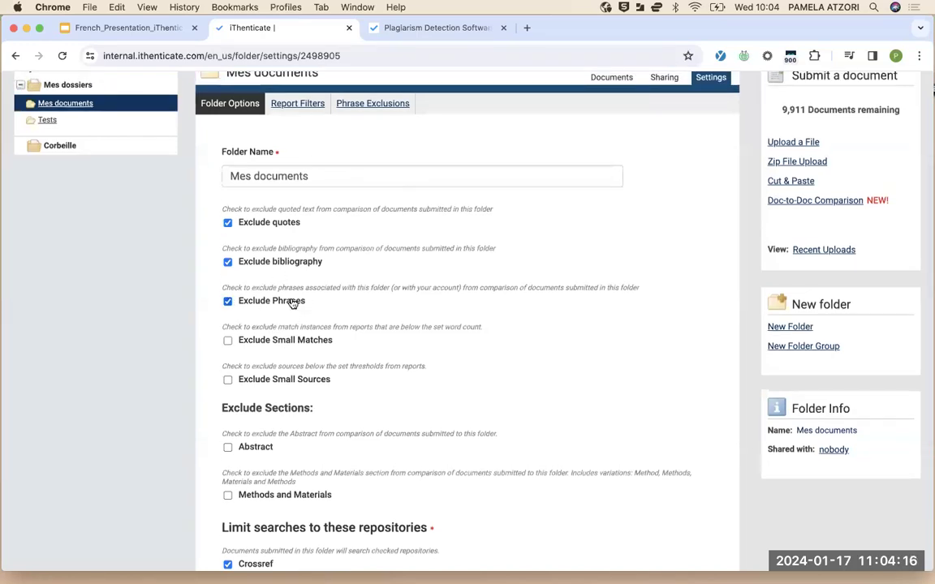
scroll(293, 304, up, 5)
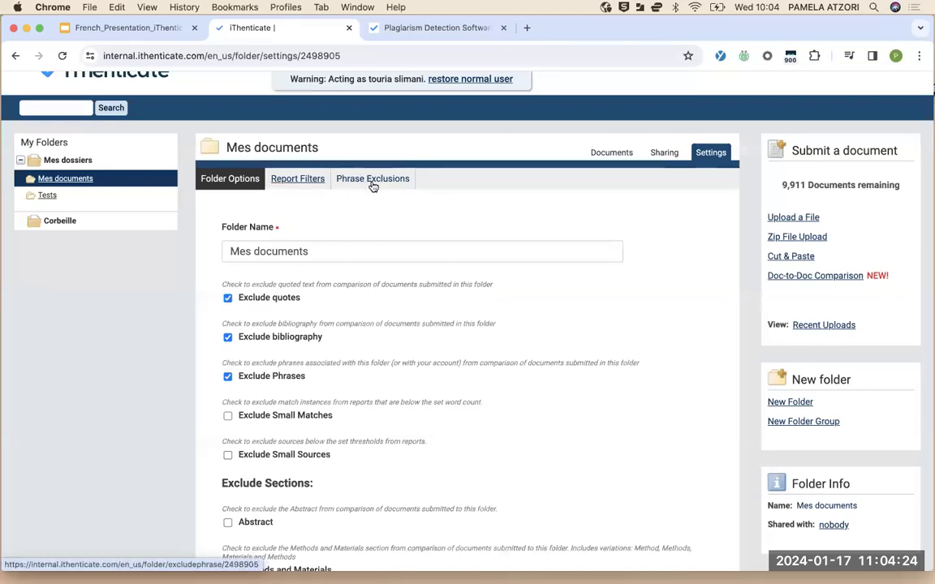
Go to the Mes documents Phrase Exclusions list and start a new excluded phrase
click(363, 185)
scroll(300, 325, down, 1)
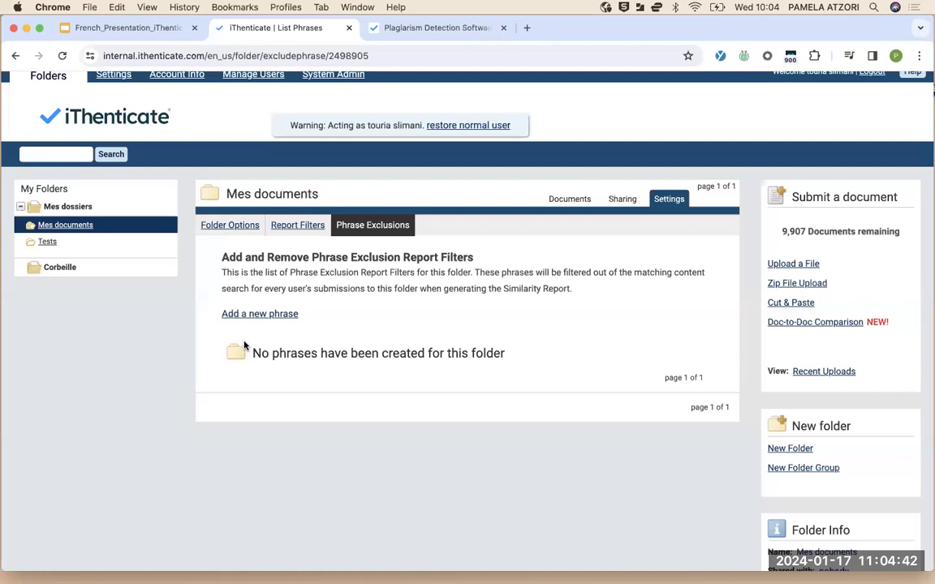
click(270, 315)
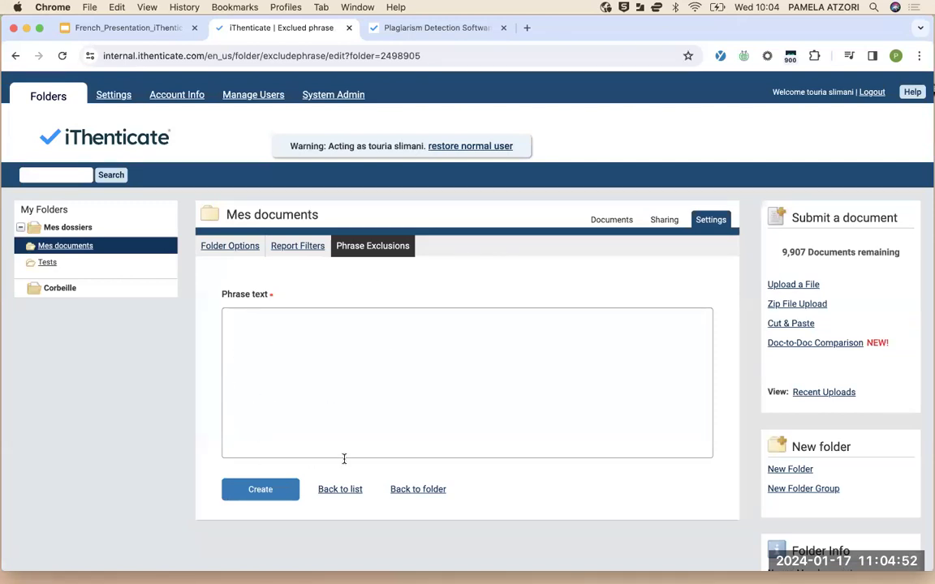
Return to the Mes documents Folder Options, review them, and check only Exclude quotes
click(236, 246)
scroll(280, 408, down, 2)
scroll(280, 408, down, 1)
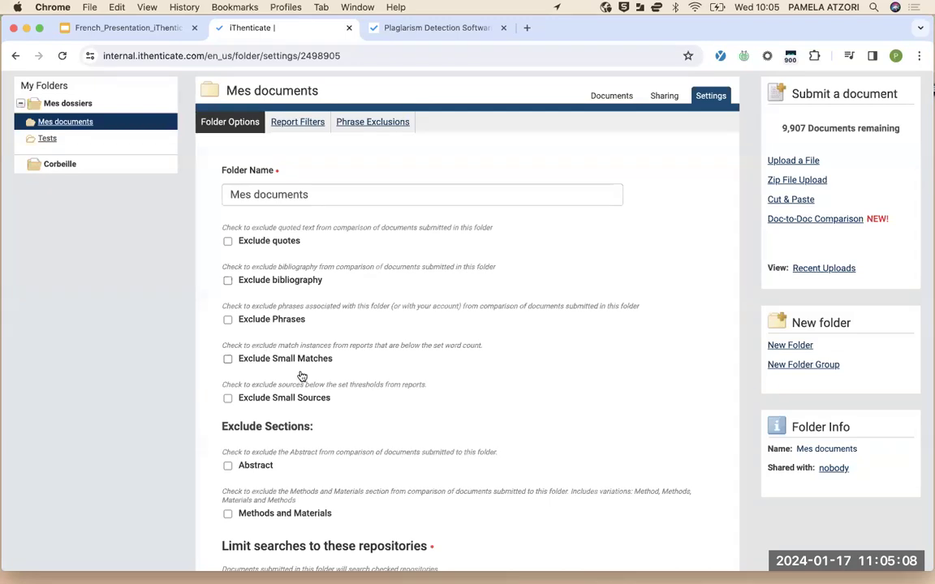
scroll(305, 362, down, 1)
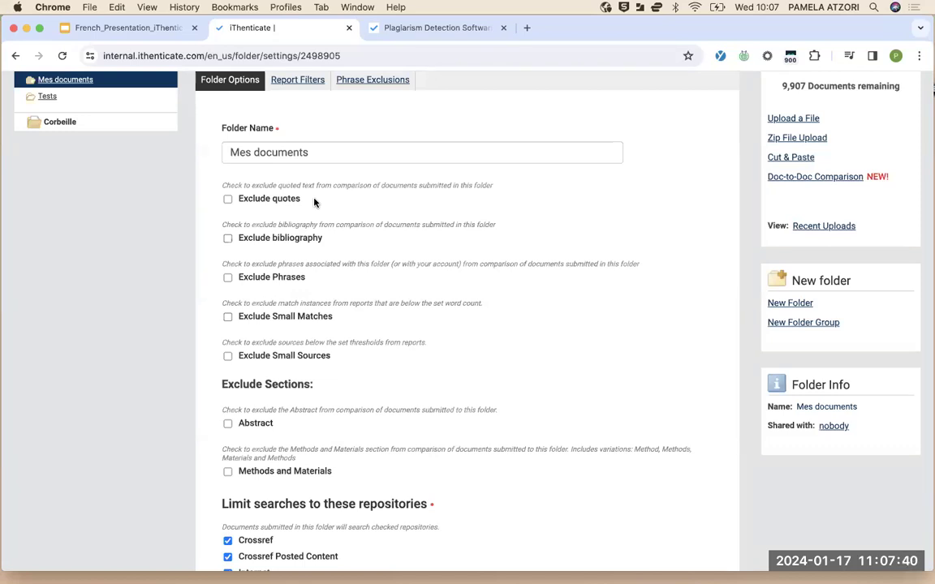
click(228, 199)
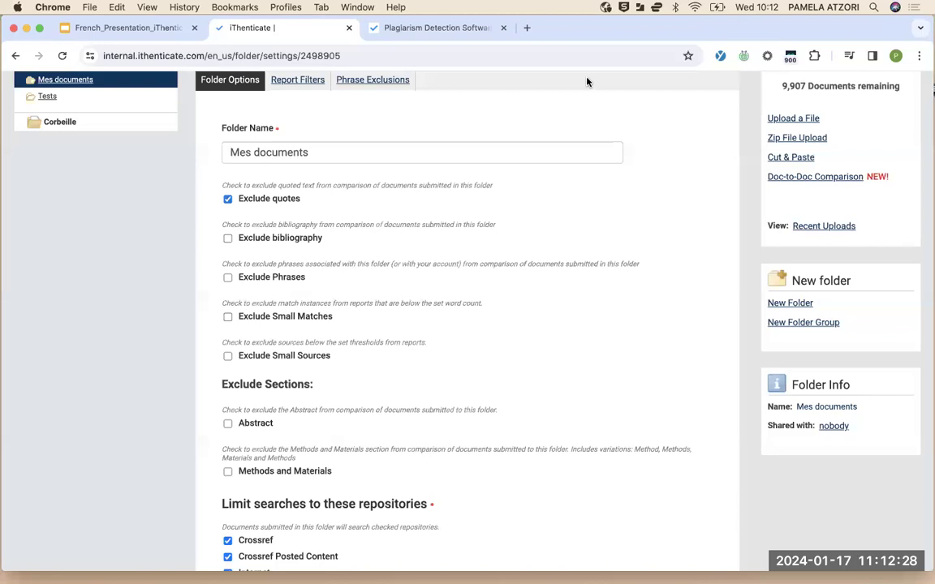
Uncheck Exclude quotes in the Mes documents Folder Options
click(228, 199)
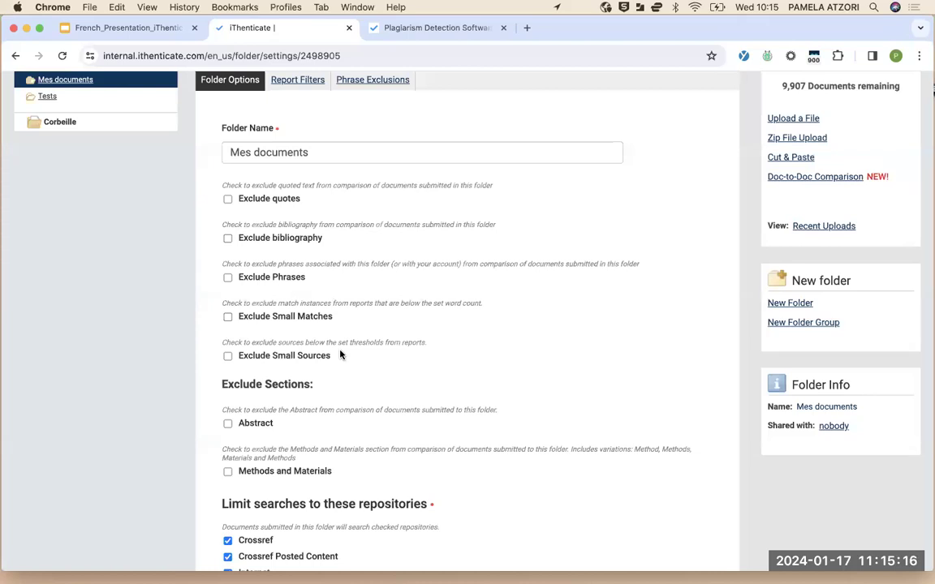
Check Exclude Small Sources and Exclude Small Matches, then review their 0-word thresholds
click(227, 356)
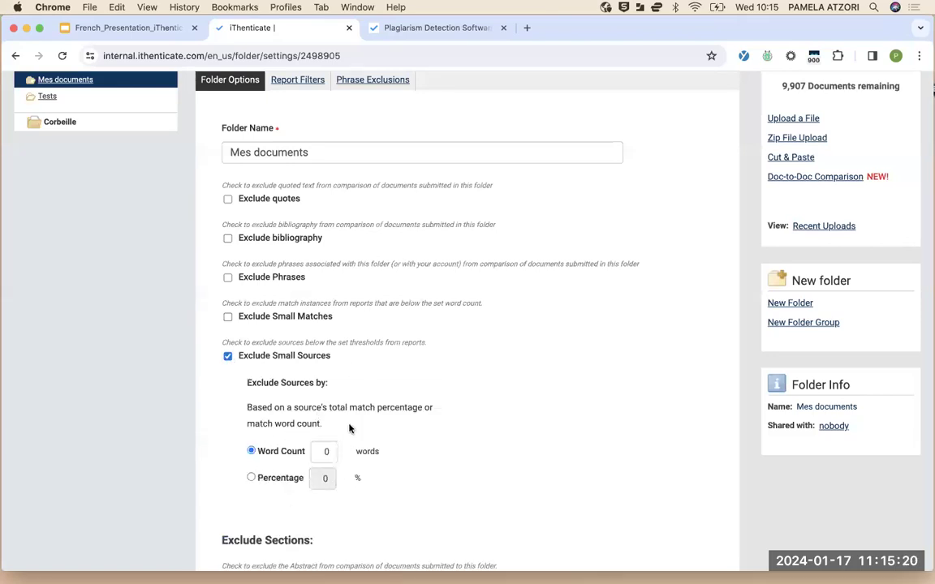
click(230, 317)
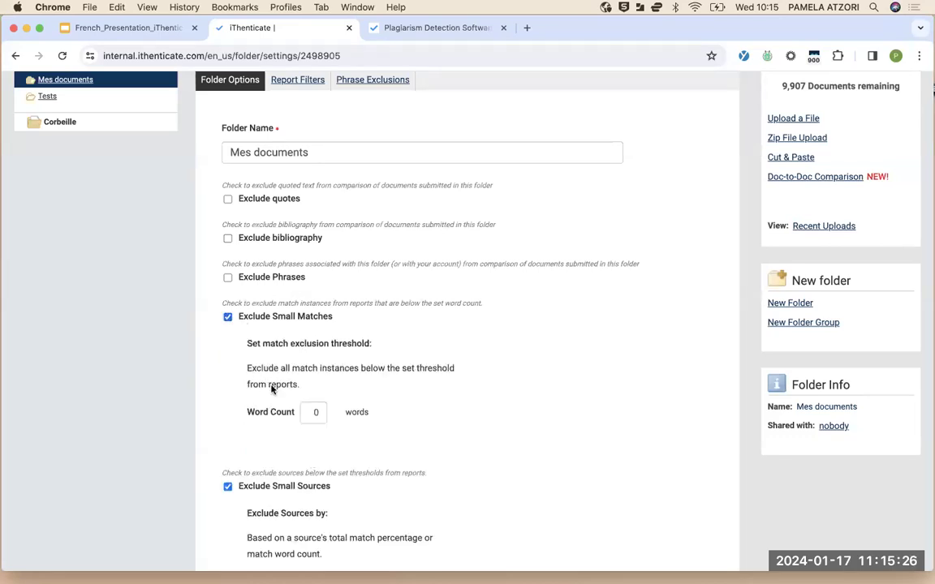
scroll(340, 411, down, 3)
scroll(340, 411, down, 2)
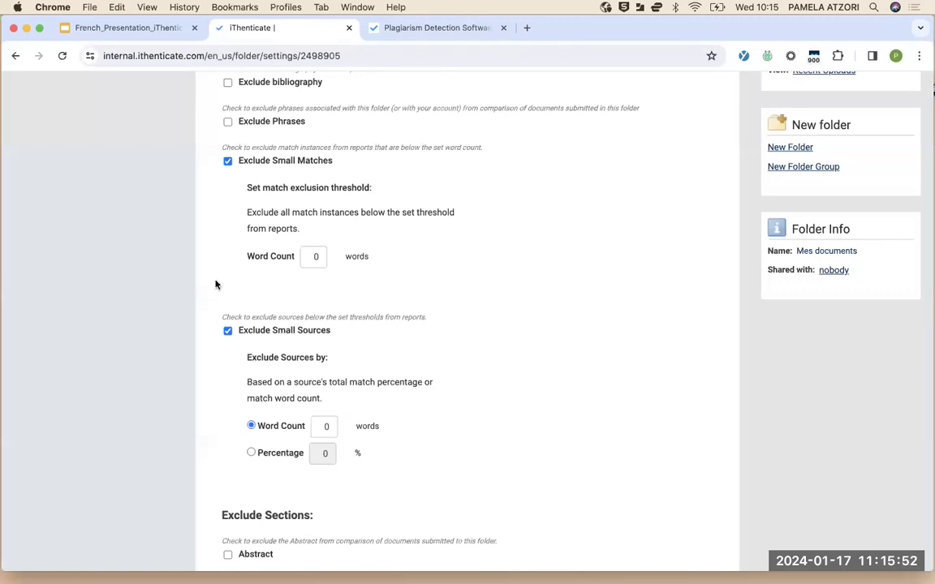
Turn off small-match exclusion and switch small-source exclusion to a percentage threshold
click(227, 161)
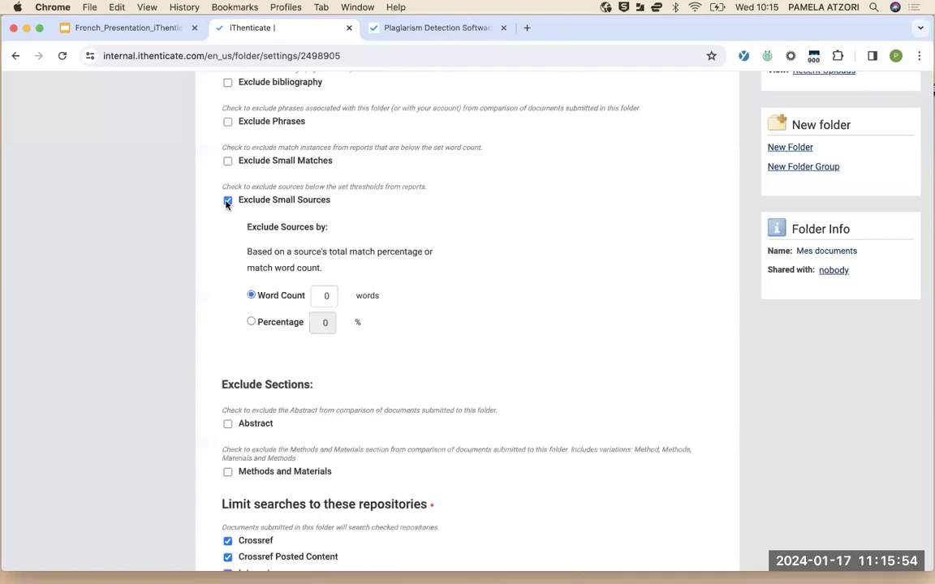
click(228, 200)
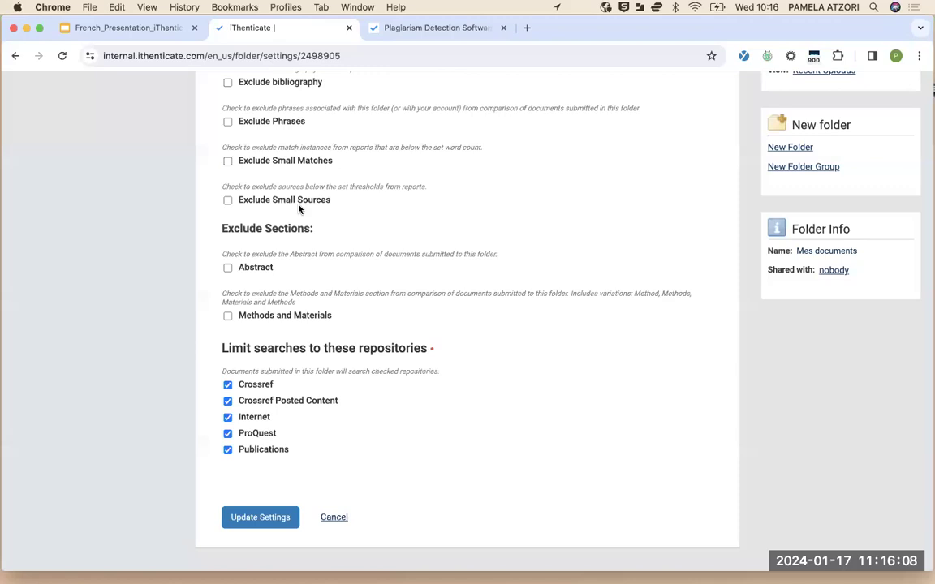
click(228, 201)
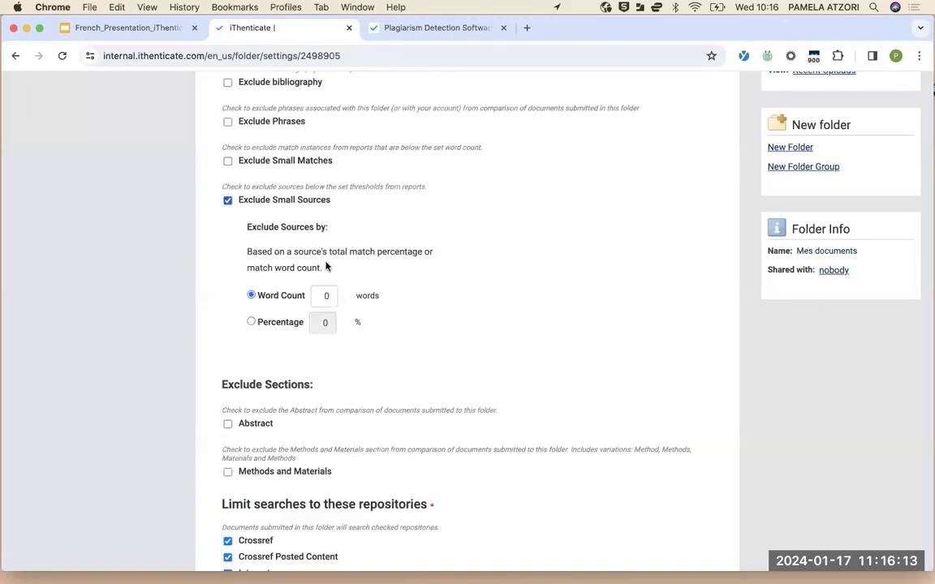
click(252, 323)
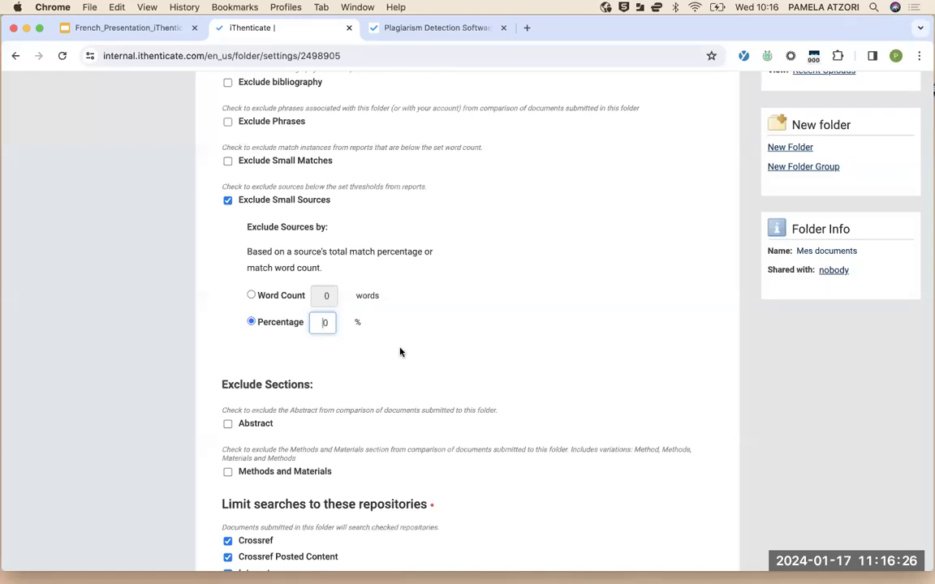
Switch Exclude Small Sources back to word count with a 20-word threshold
click(251, 296)
click(327, 295)
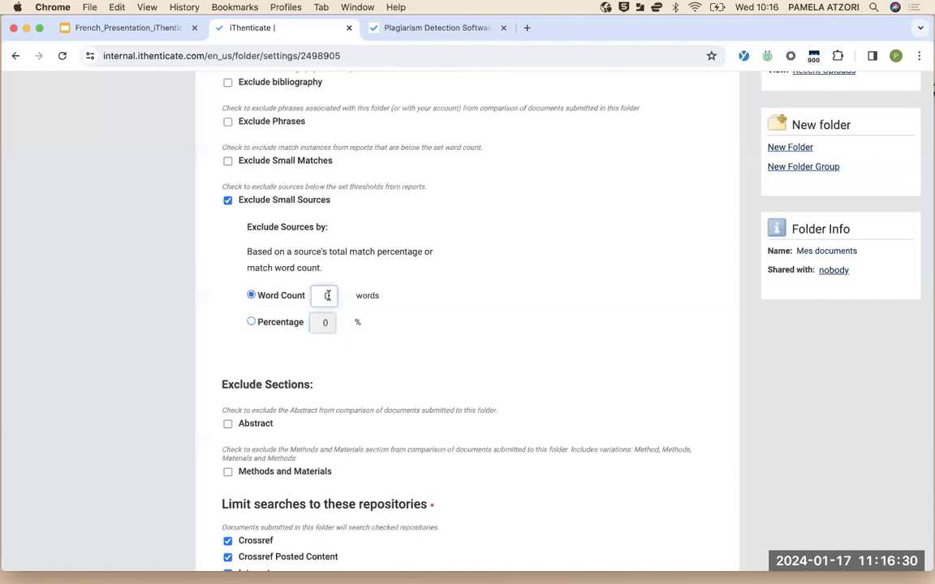
key(BackSpace)
text(20)
click(459, 330)
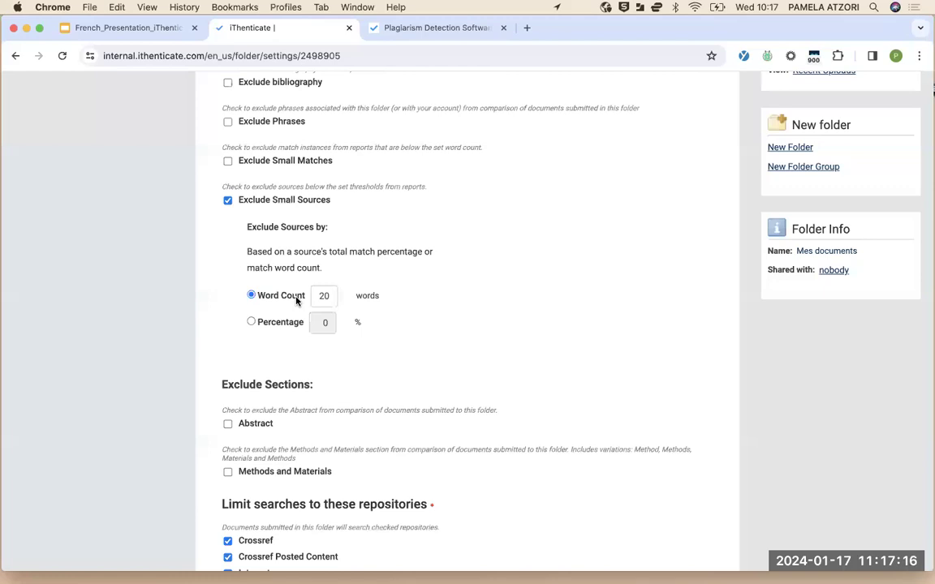
click(230, 202)
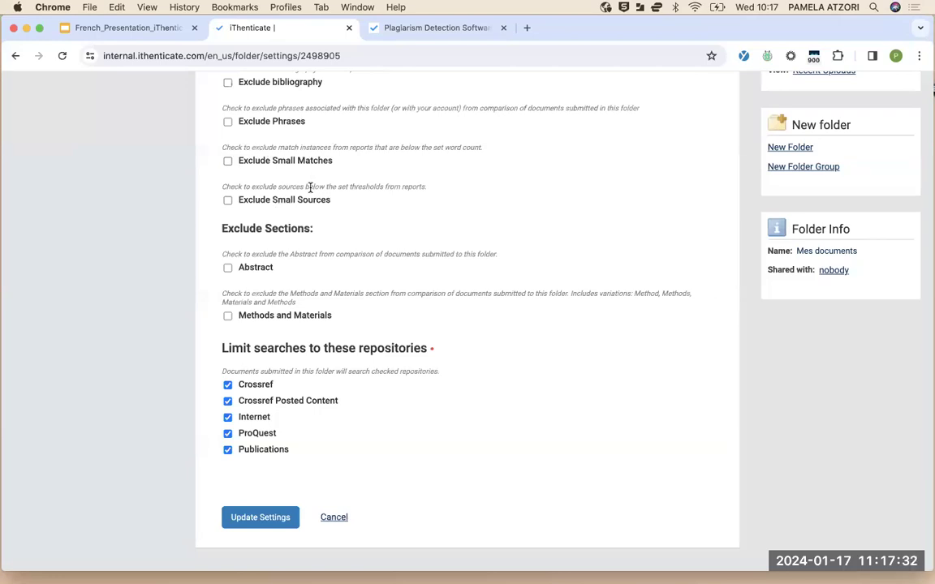
scroll(325, 266, down, 2)
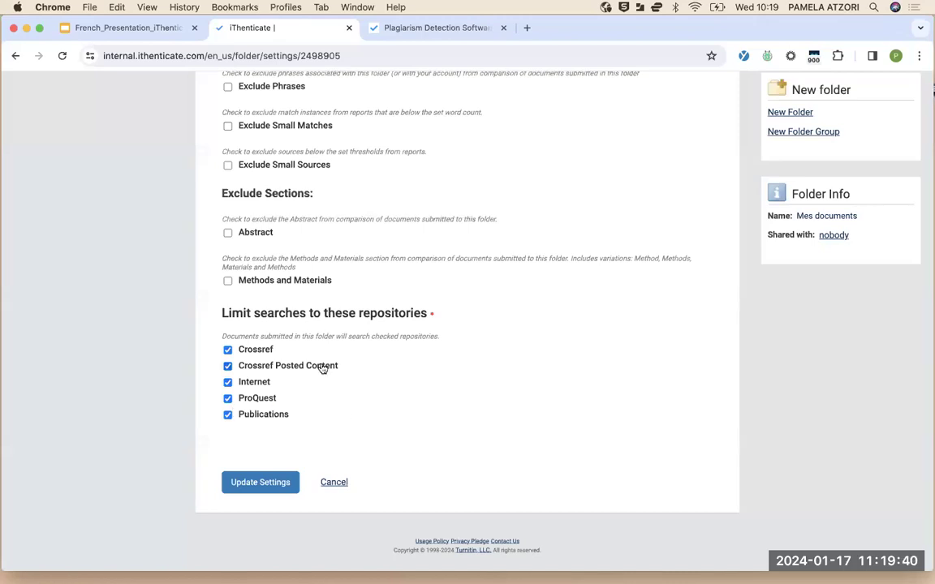
scroll(325, 367, up, 3)
scroll(322, 368, up, 3)
scroll(321, 366, down, 6)
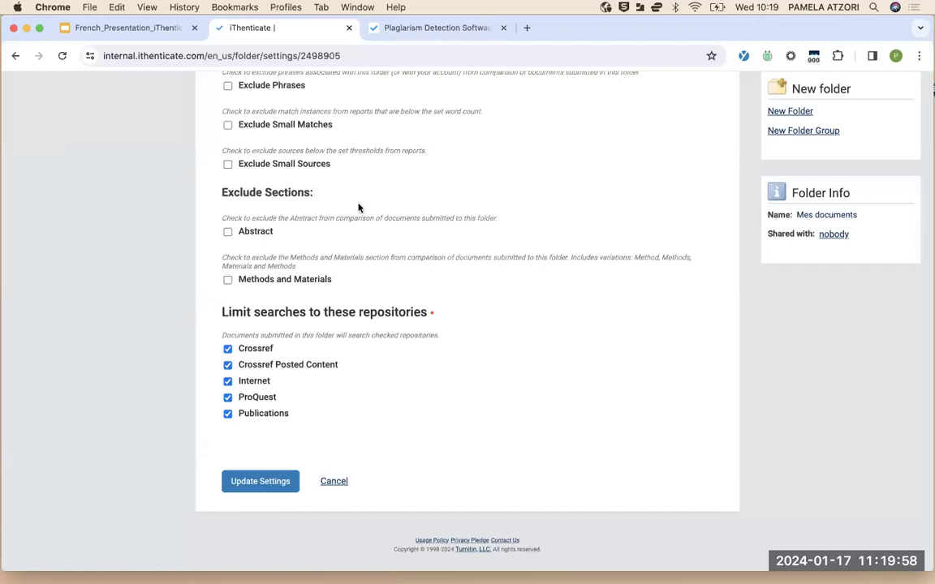
scroll(358, 207, up, 4)
scroll(358, 208, up, 2)
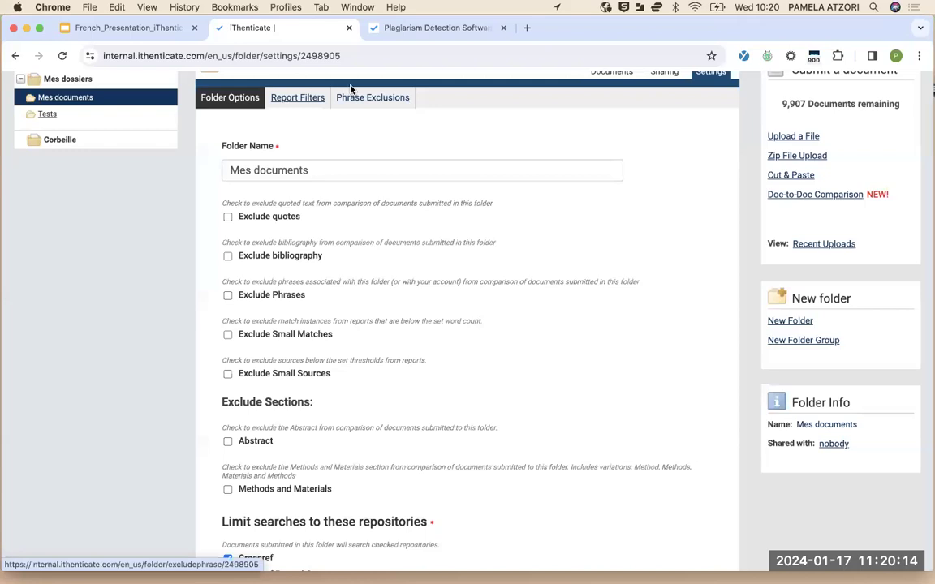
Show the Report Filters page for Mes documents and check its URL filter list
click(288, 97)
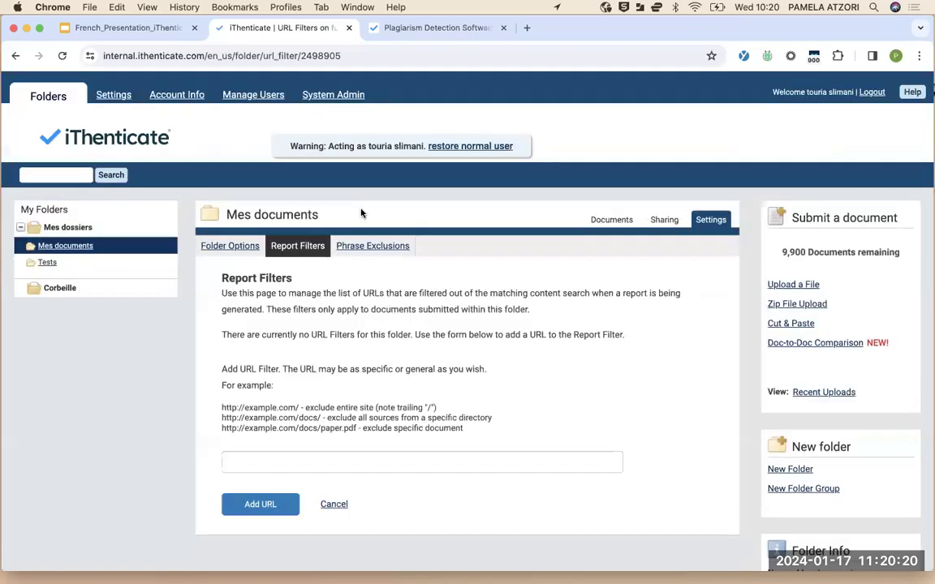
scroll(317, 271, down, 2)
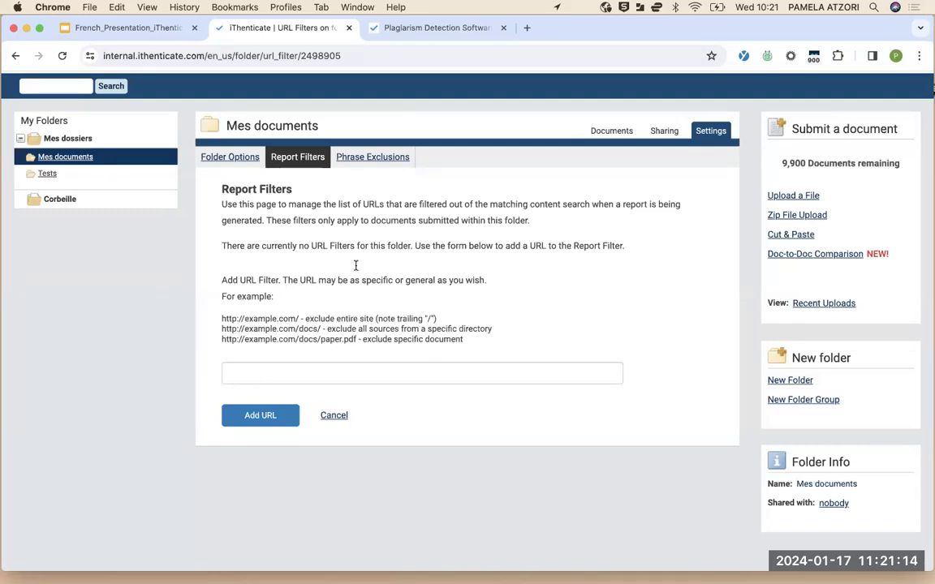
Review the folder's general settings, then show the empty Mes documents document list
click(239, 162)
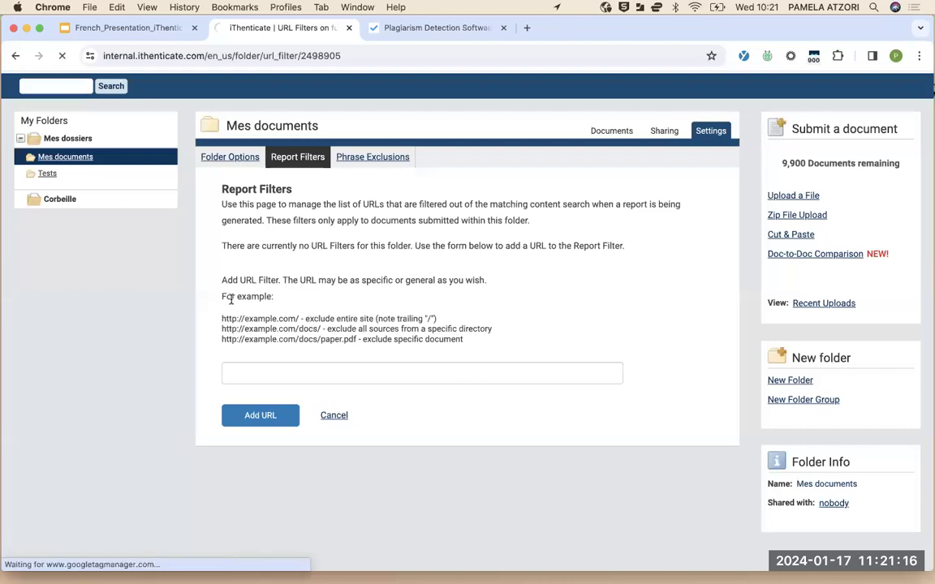
scroll(166, 456, down, 3)
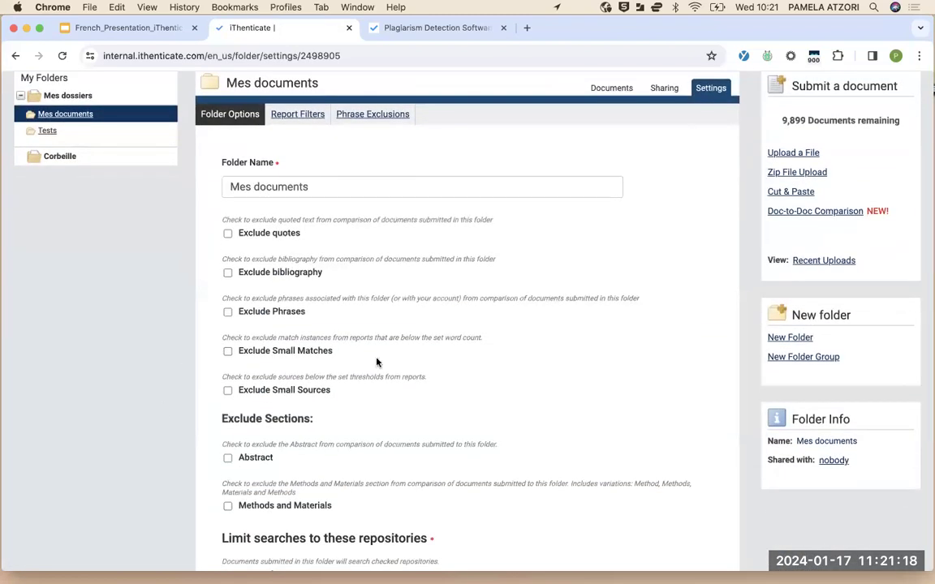
scroll(215, 439, down, 1)
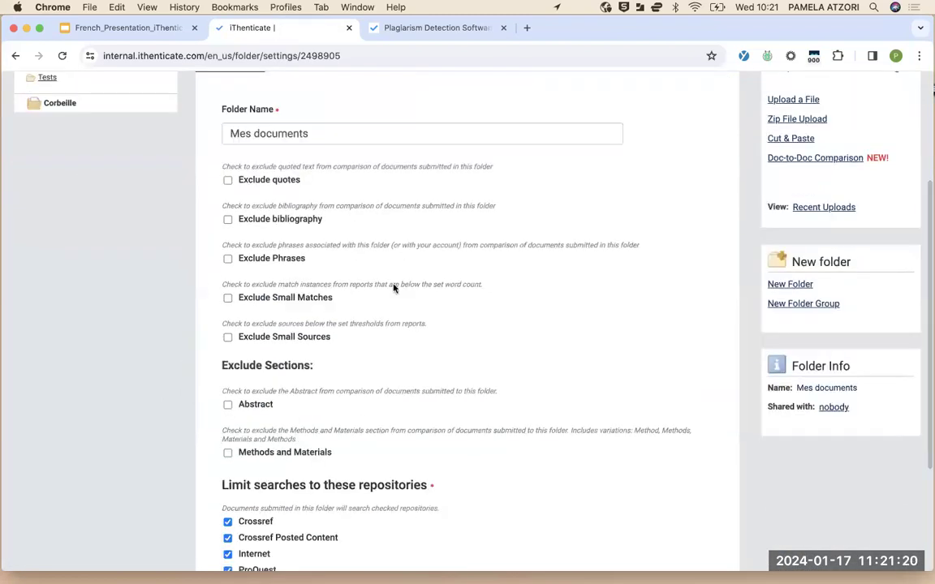
scroll(392, 288, up, 4)
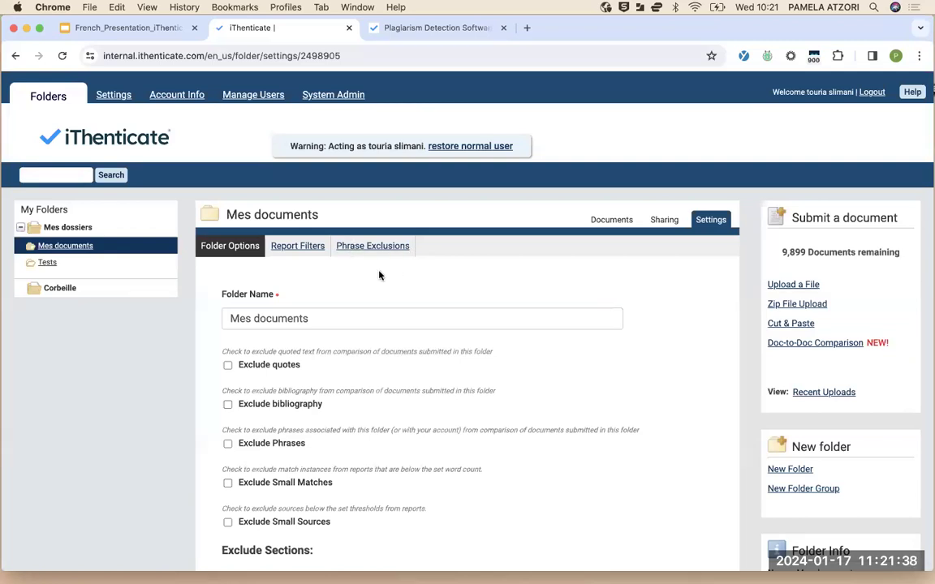
scroll(378, 275, down, 5)
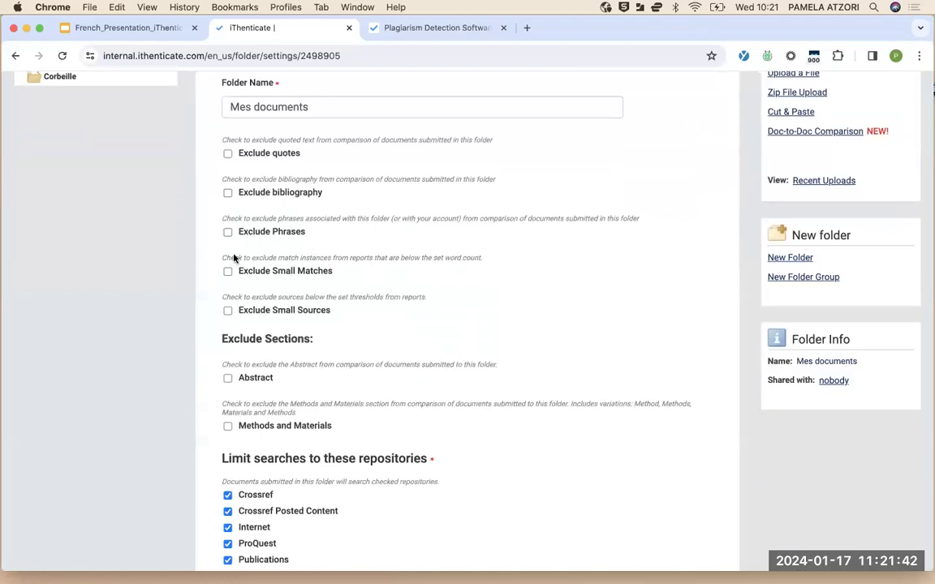
scroll(202, 240, up, 5)
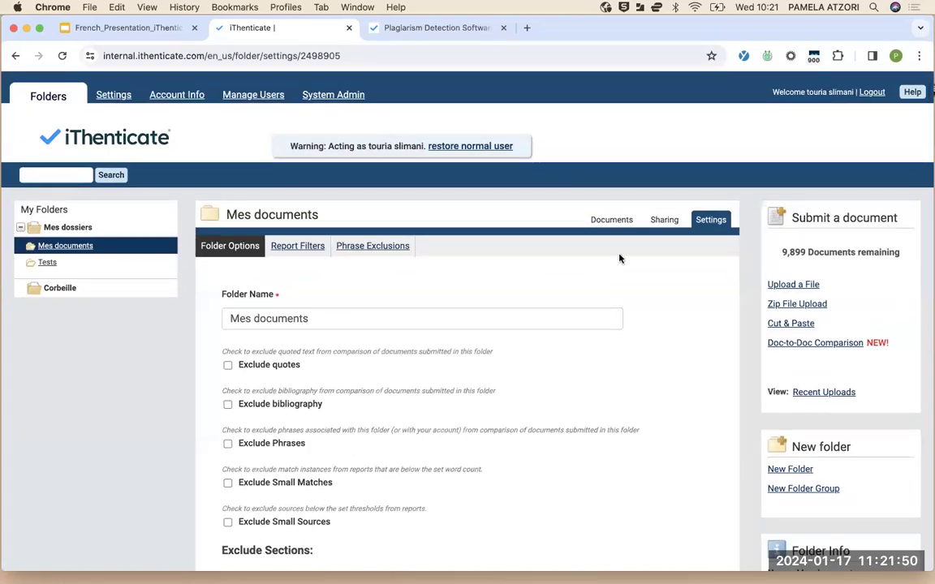
click(605, 225)
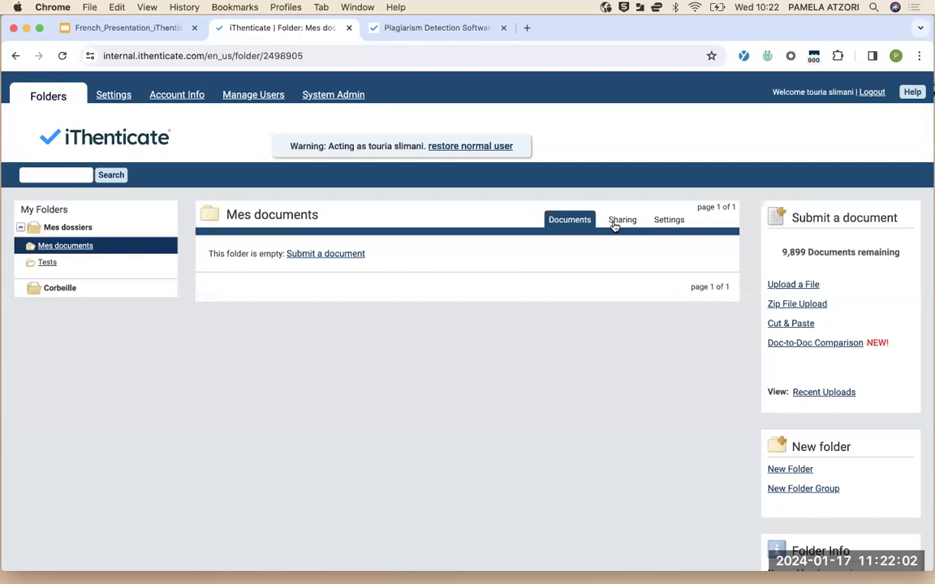
Switch to the Mes documents folder's sharing options
click(619, 224)
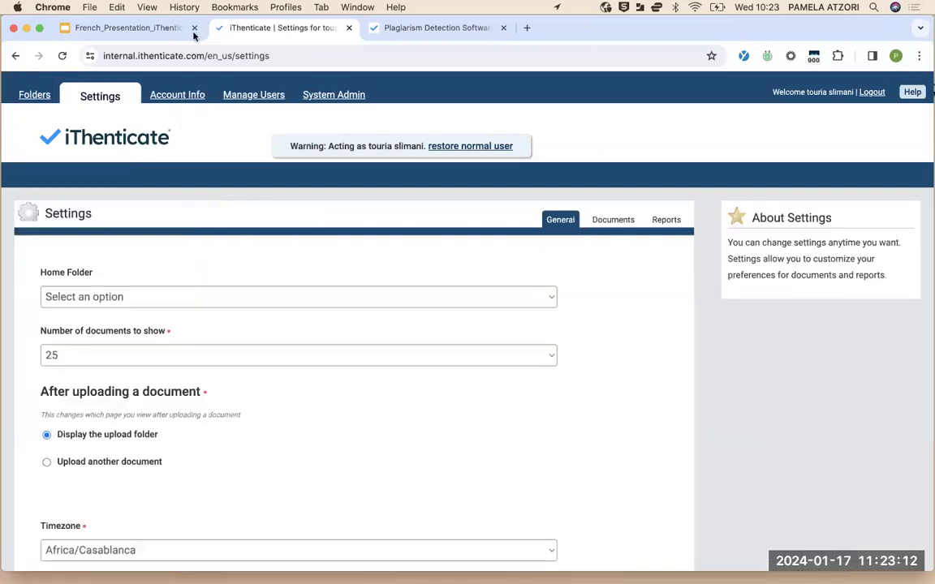
Make Mes documents the home folder and keep 25 documents shown per page
scroll(196, 377, down, 3)
scroll(195, 377, up, 2)
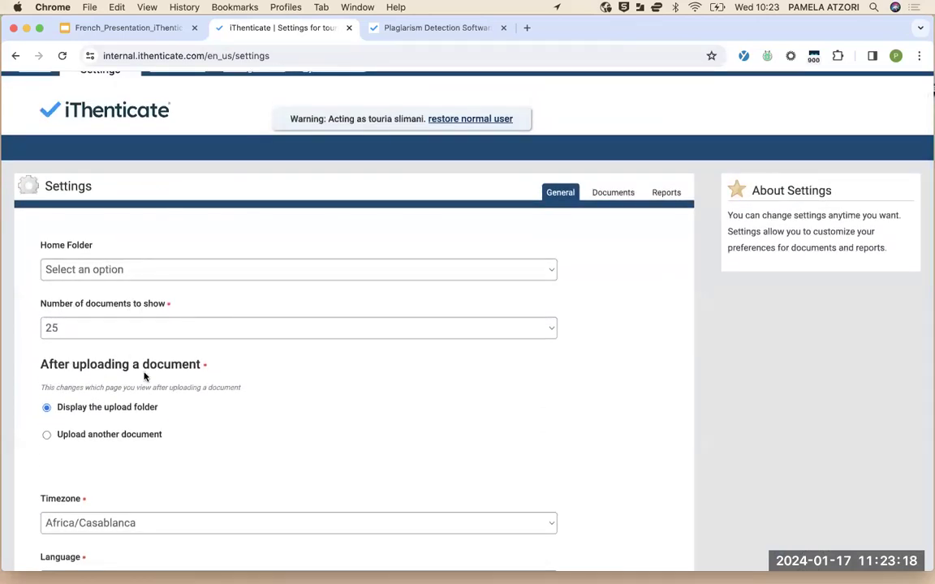
click(146, 271)
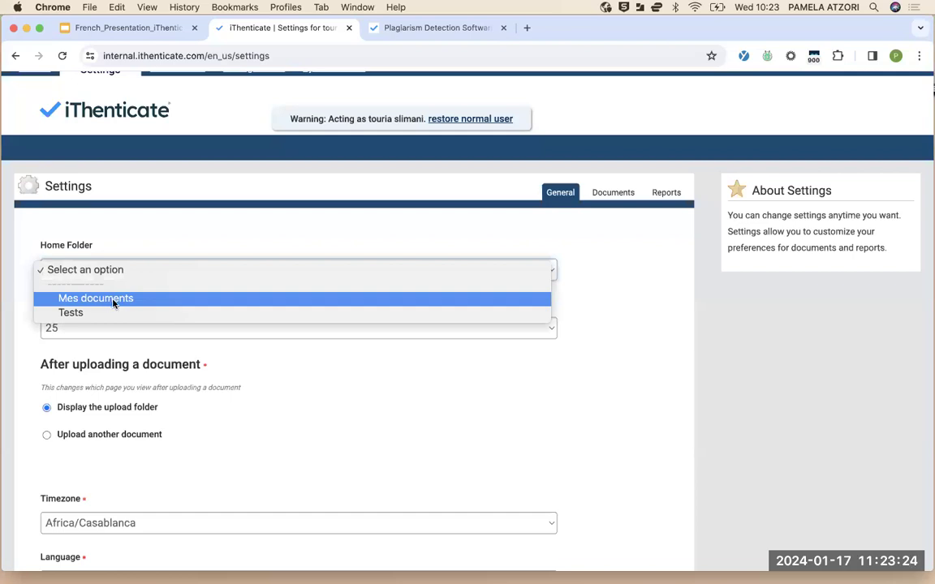
click(113, 300)
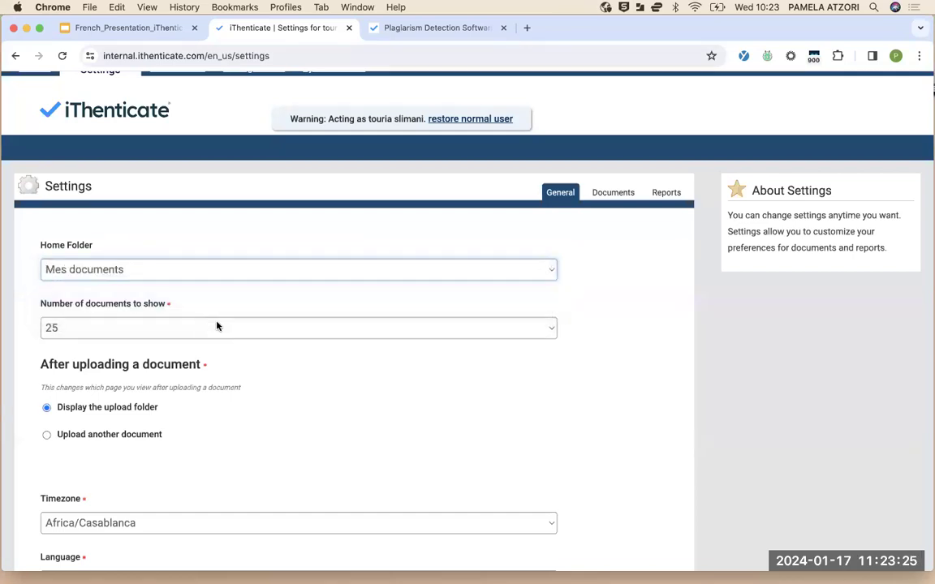
click(109, 332)
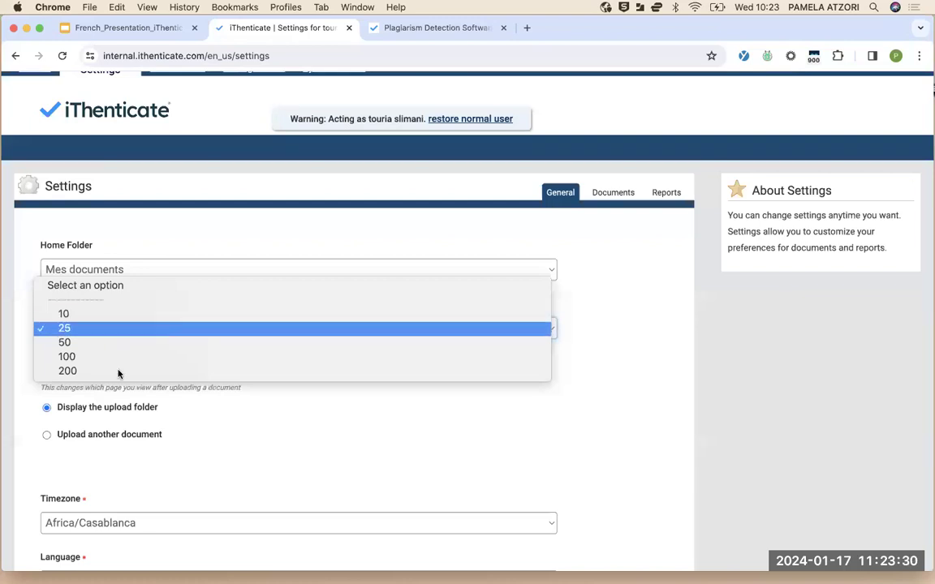
click(301, 422)
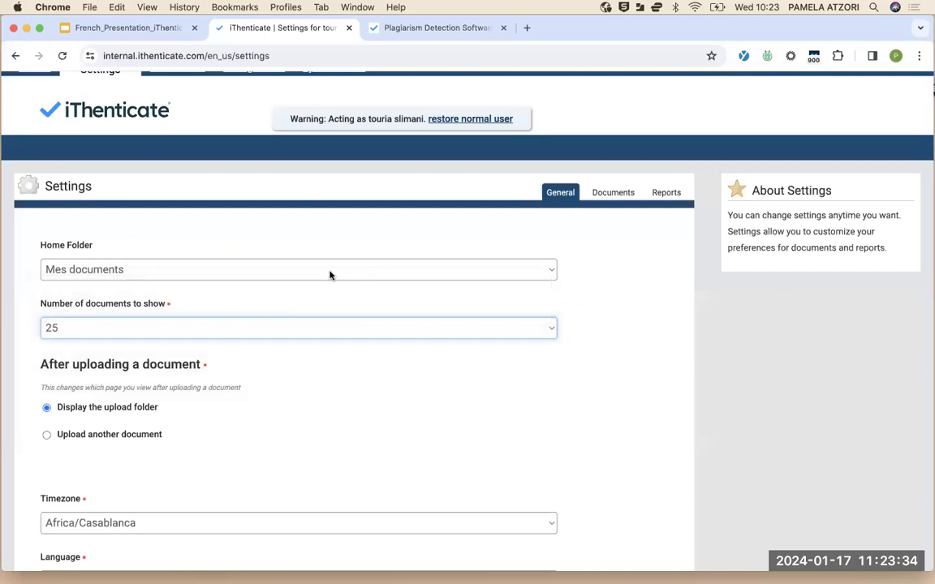
scroll(262, 397, down, 1)
scroll(262, 397, down, 2)
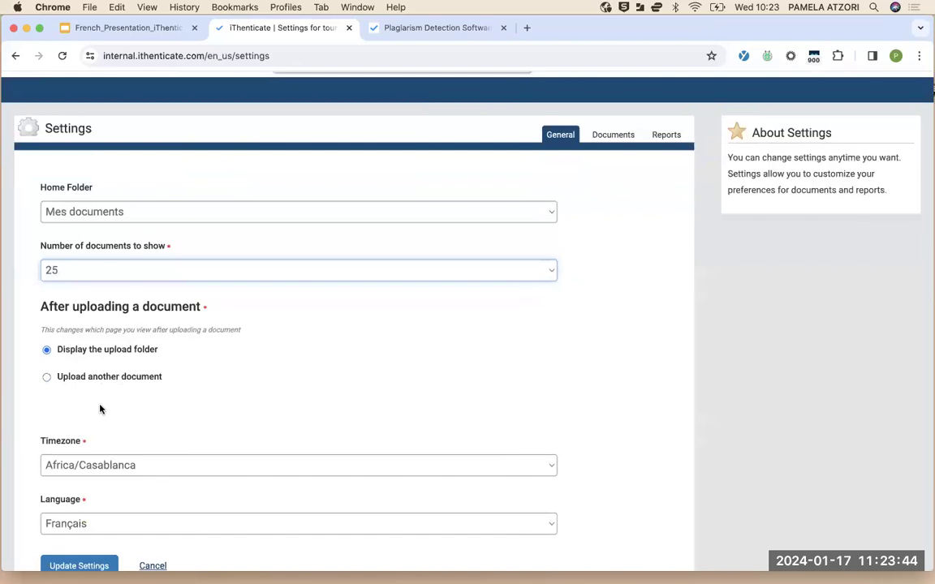
scroll(161, 379, down, 2)
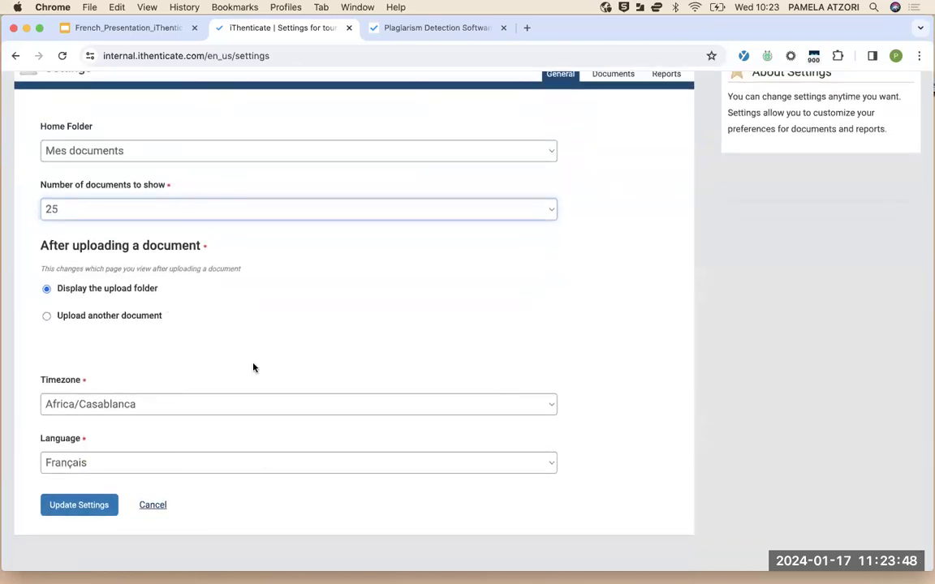
scroll(211, 455, up, 5)
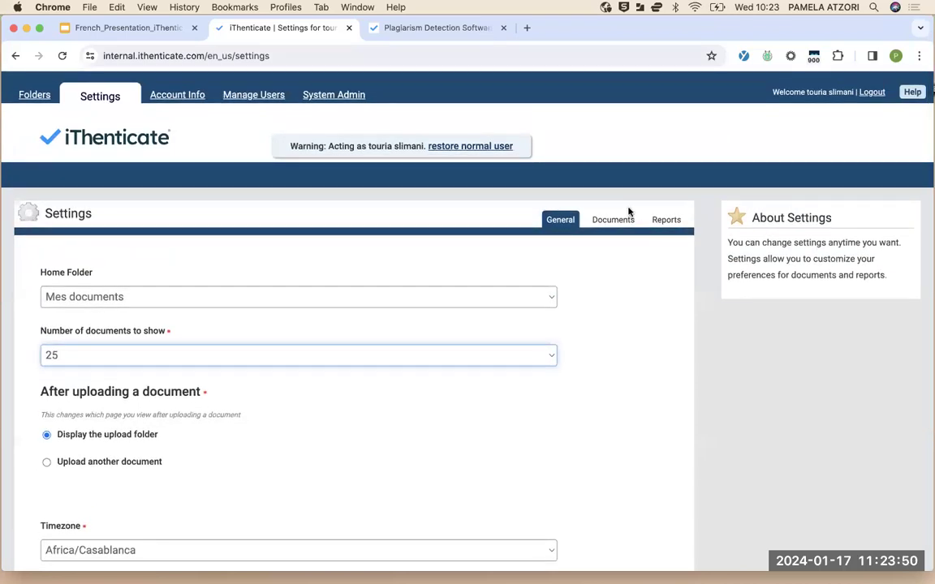
Show the Documents preferences and check the score colour percentage, leaving it at 50%
click(614, 222)
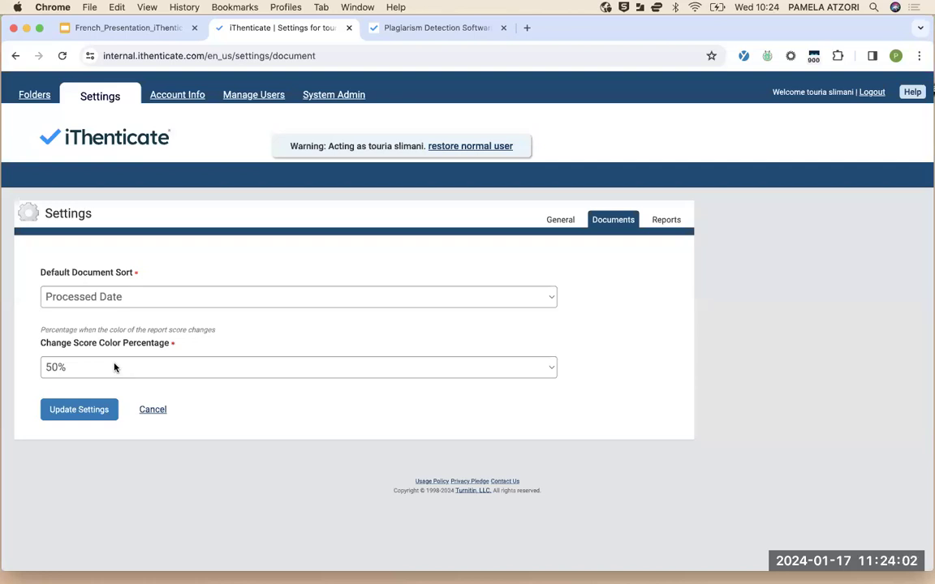
click(115, 367)
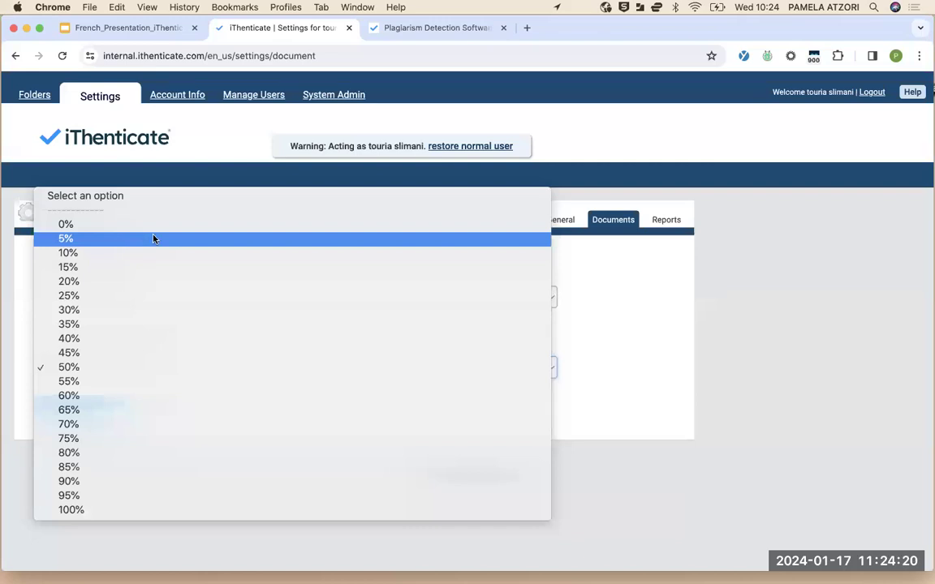
click(607, 326)
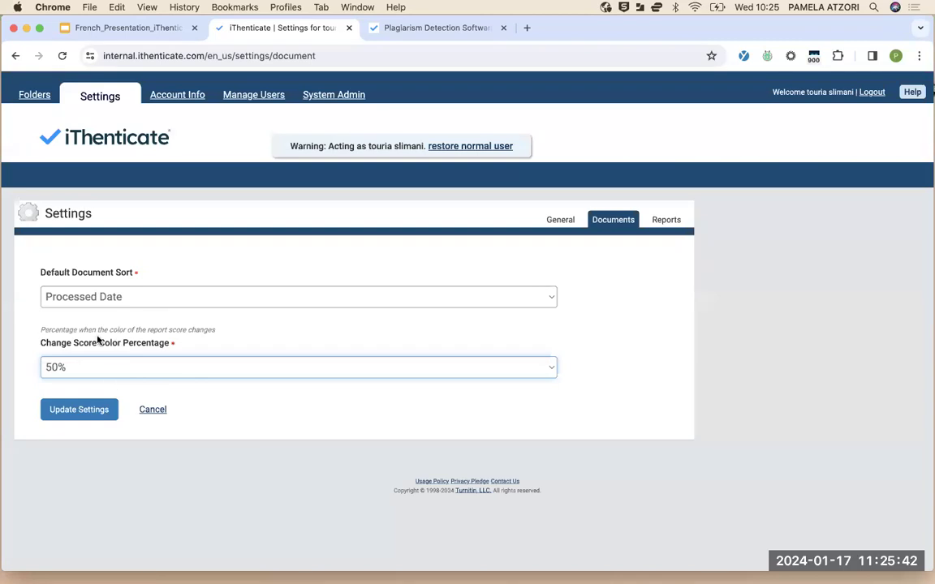
click(137, 370)
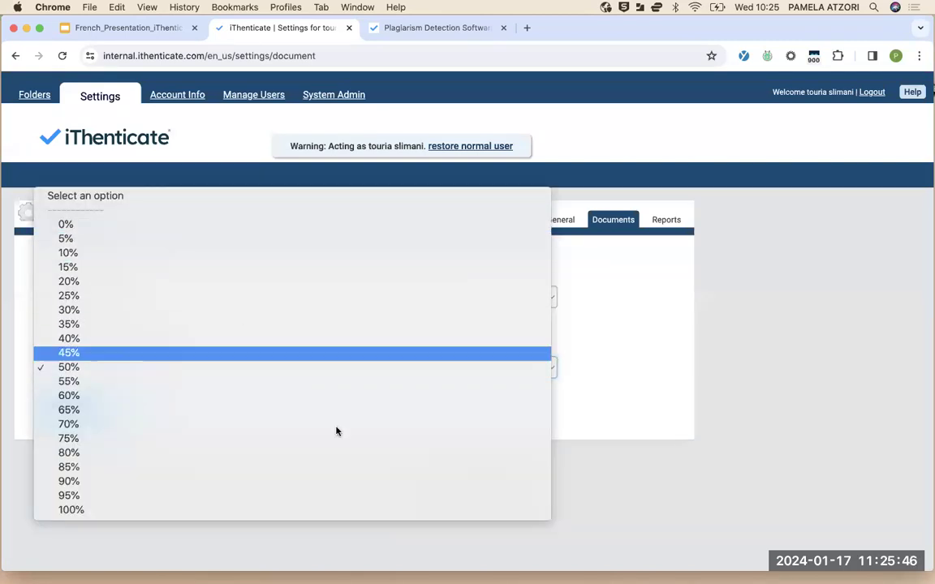
click(617, 272)
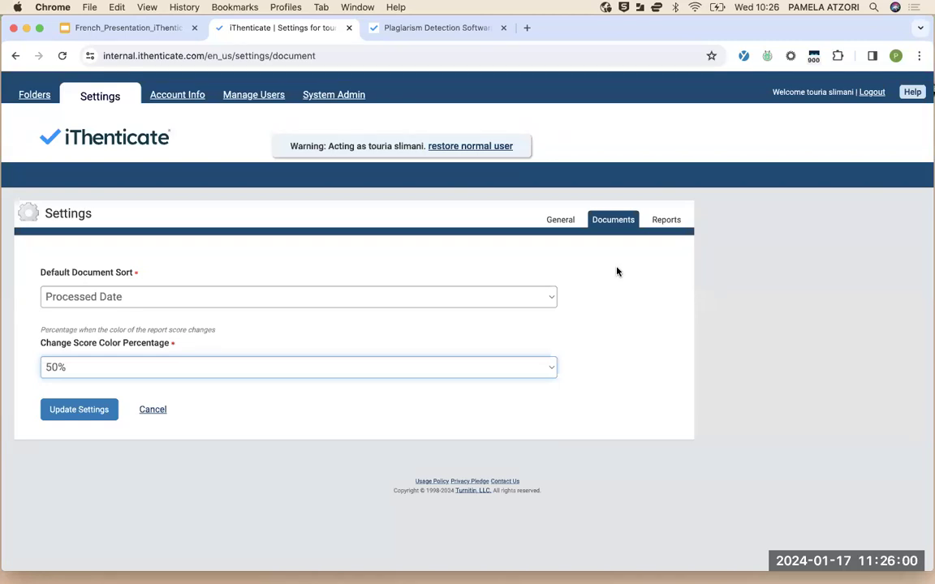
Show the Reports notification settings and keep report frequency at once a day
click(665, 221)
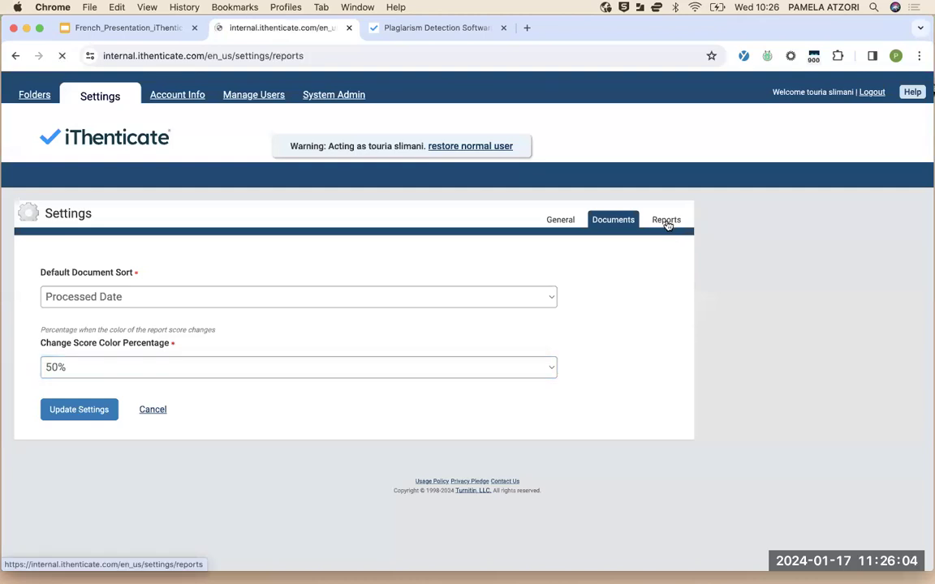
scroll(273, 392, down, 2)
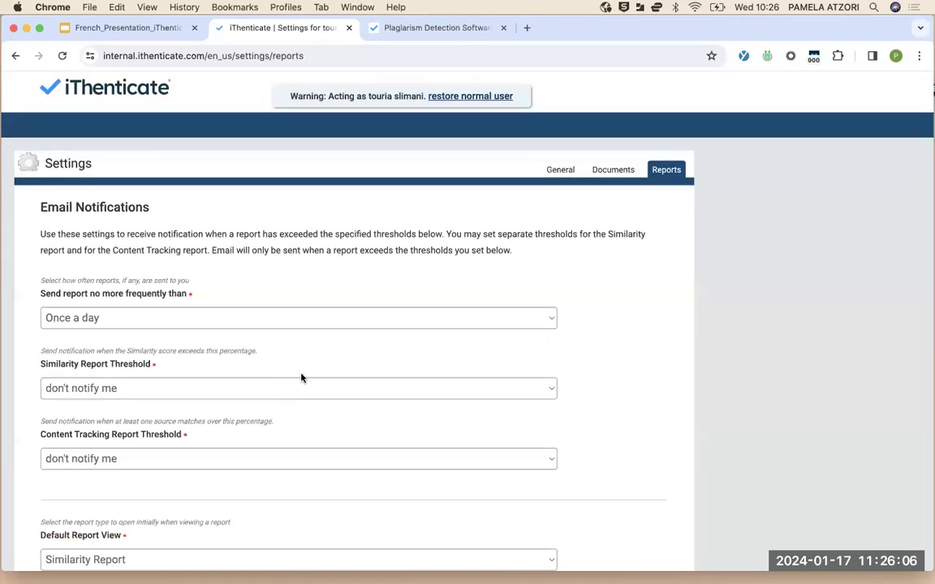
scroll(200, 243, up, 2)
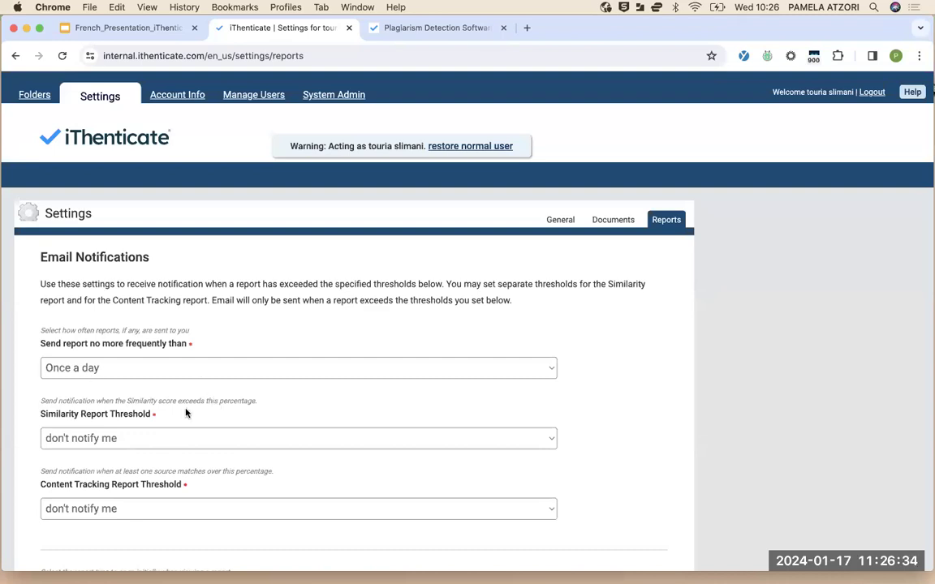
click(174, 372)
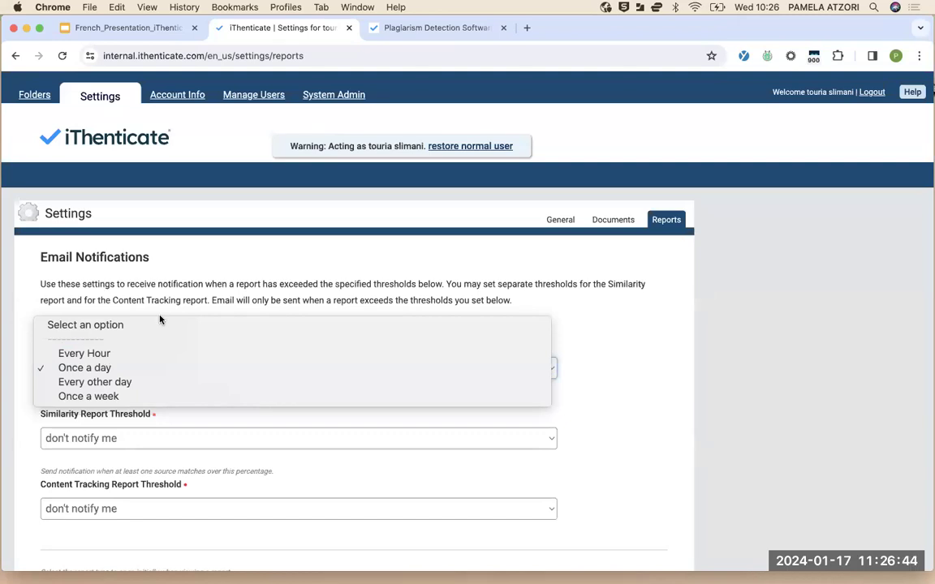
click(227, 263)
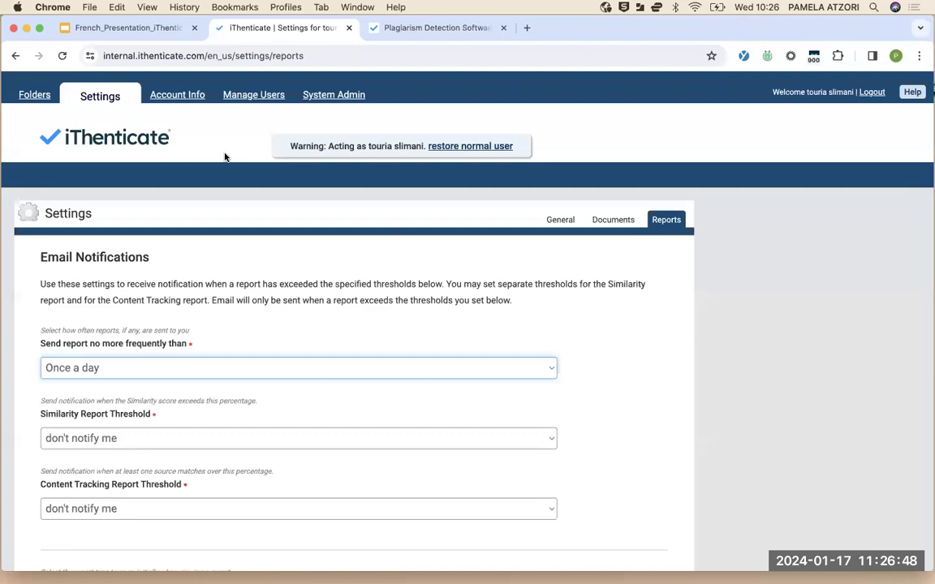
Review the account profile under Account Info, then view the empty URL Filters page
click(174, 95)
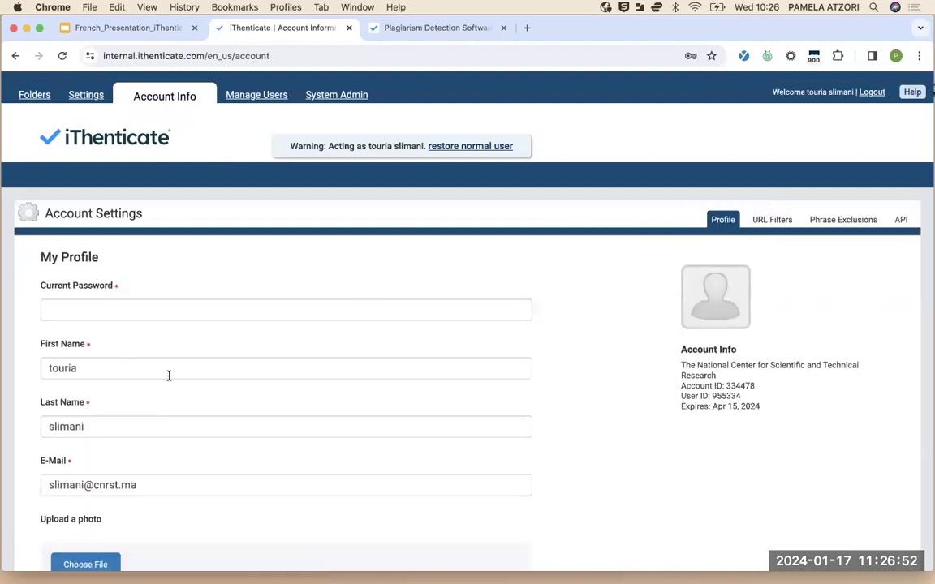
scroll(167, 376, down, 5)
scroll(169, 379, up, 5)
click(772, 221)
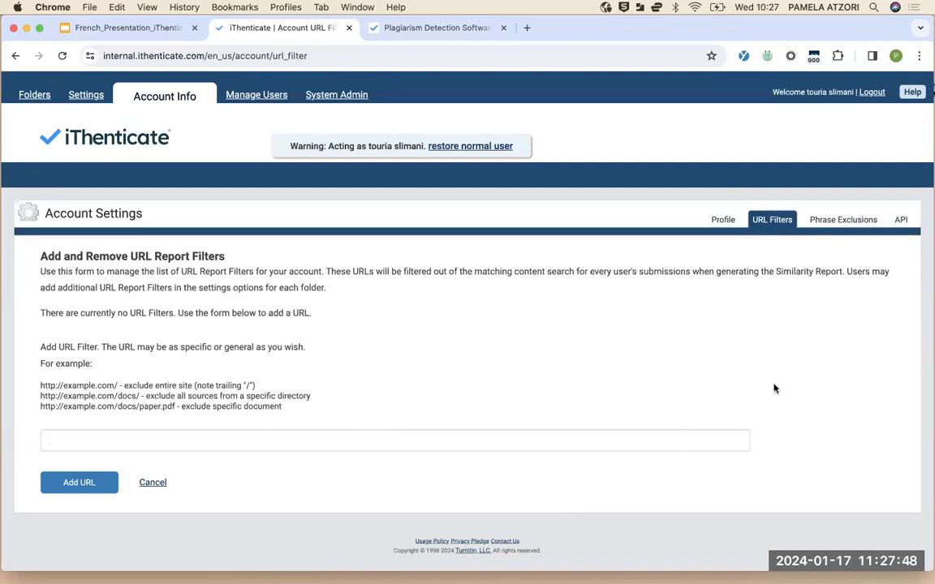
Show the account's Phrase Exclusions list, which has no phrases yet
click(844, 217)
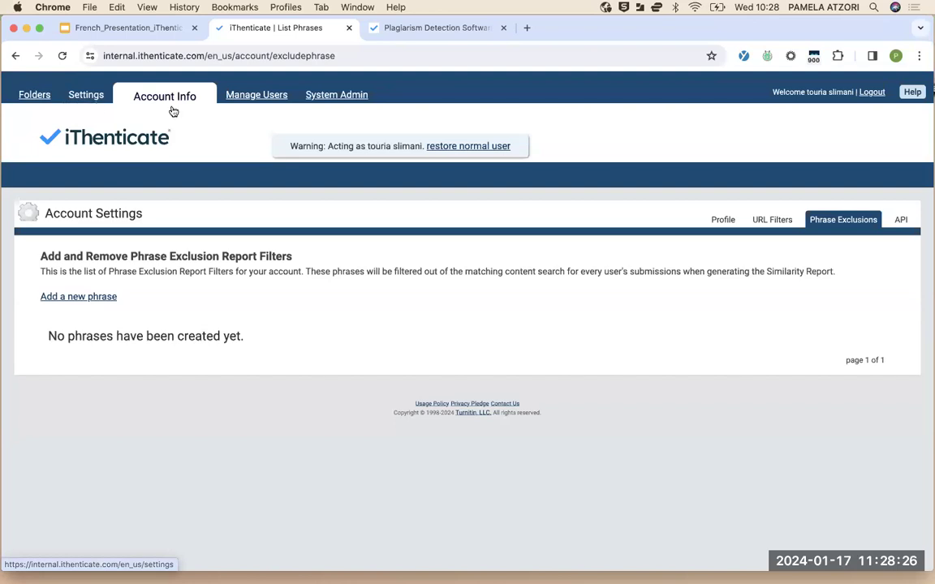
Restore the normal user and return to the Mars 2022 folder's document list
click(35, 96)
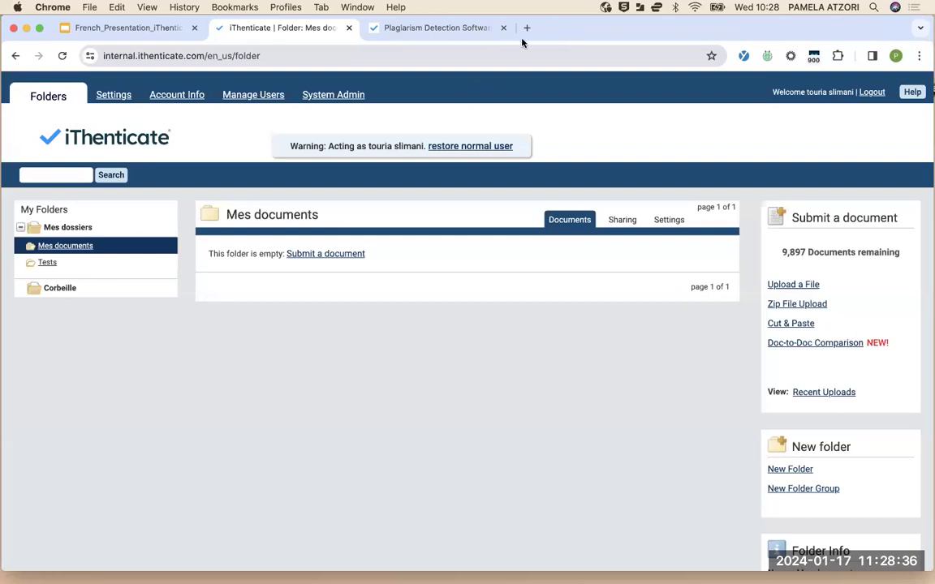
click(479, 149)
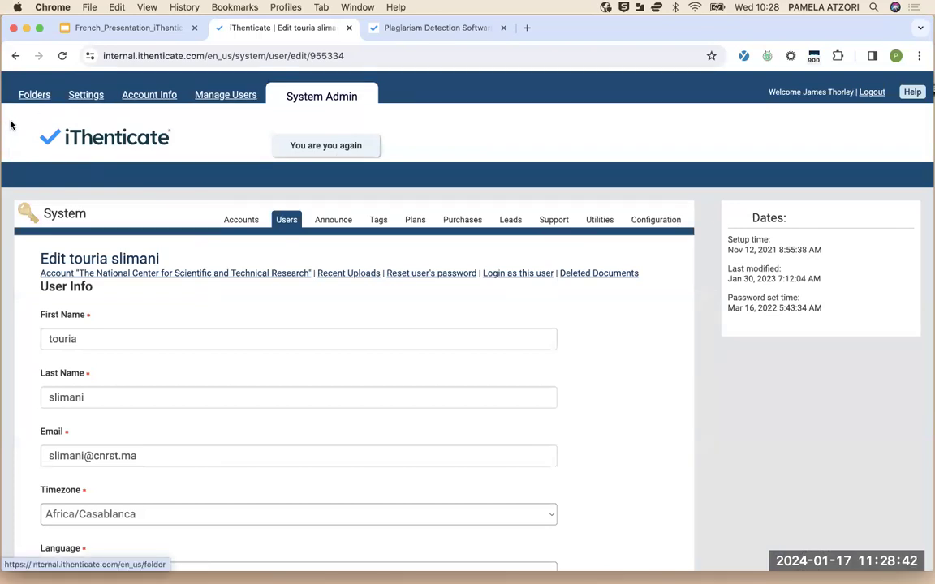
click(34, 97)
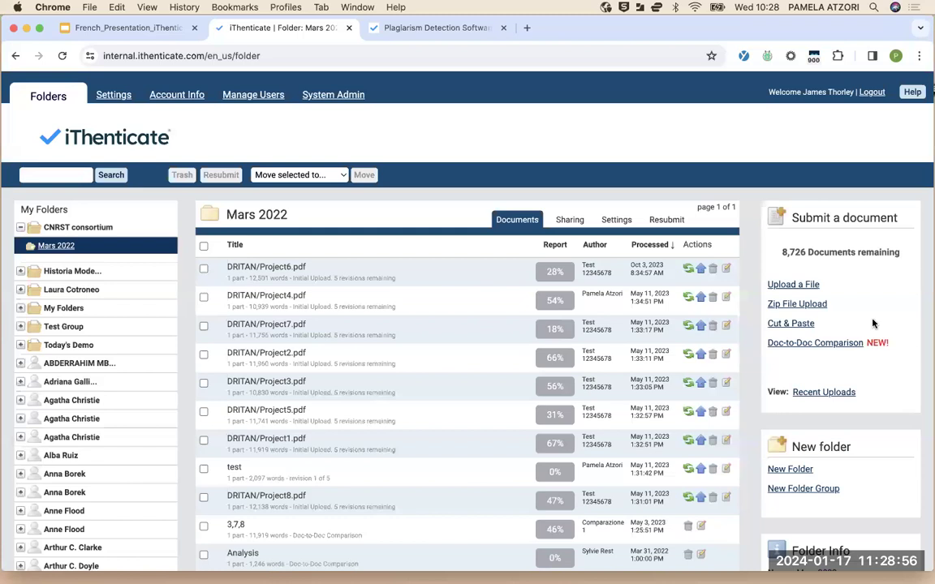
Change the interface language to Français in Account Info settings and save it
click(181, 98)
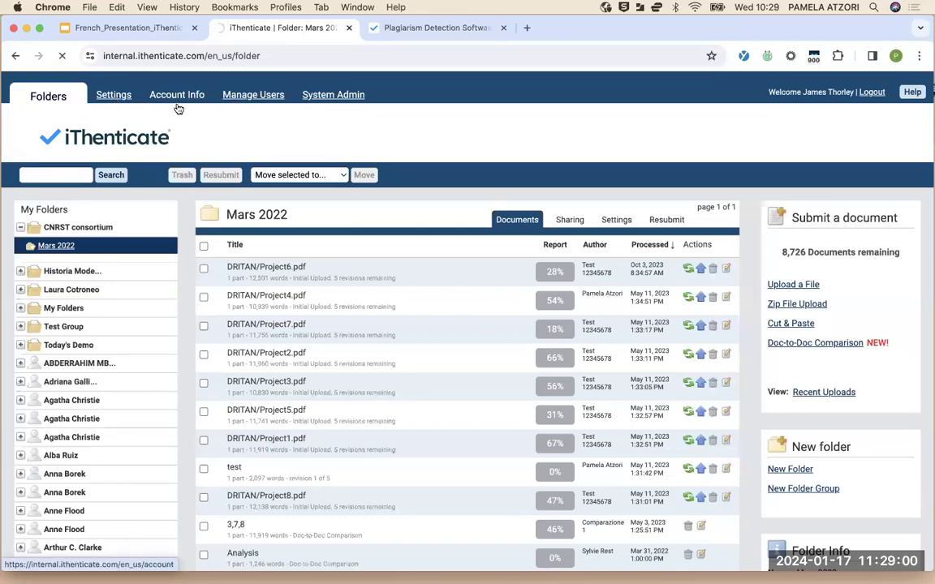
click(115, 95)
scroll(136, 344, down, 5)
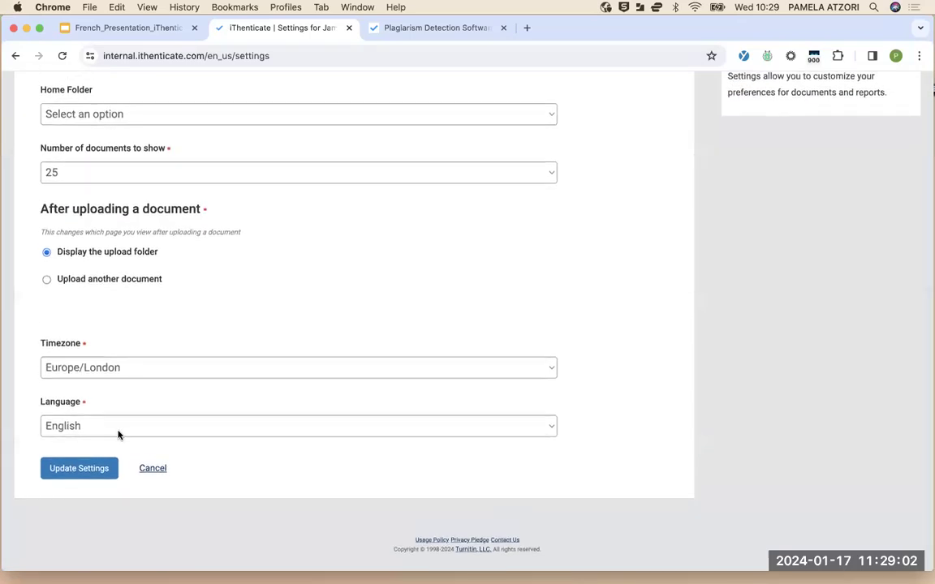
click(117, 430)
click(96, 541)
click(97, 470)
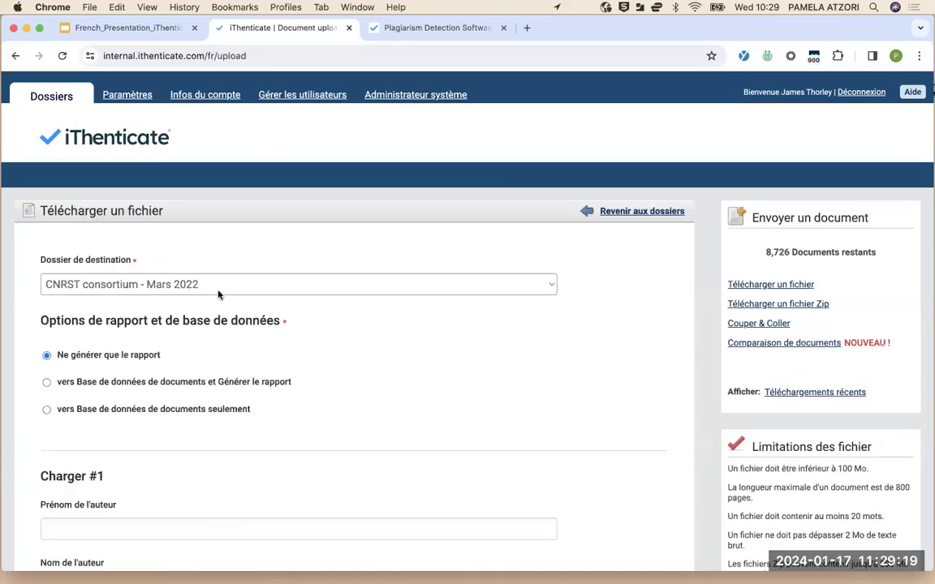
Choose 'My Folders - ABC Documents' as the upload's destination folder
click(218, 295)
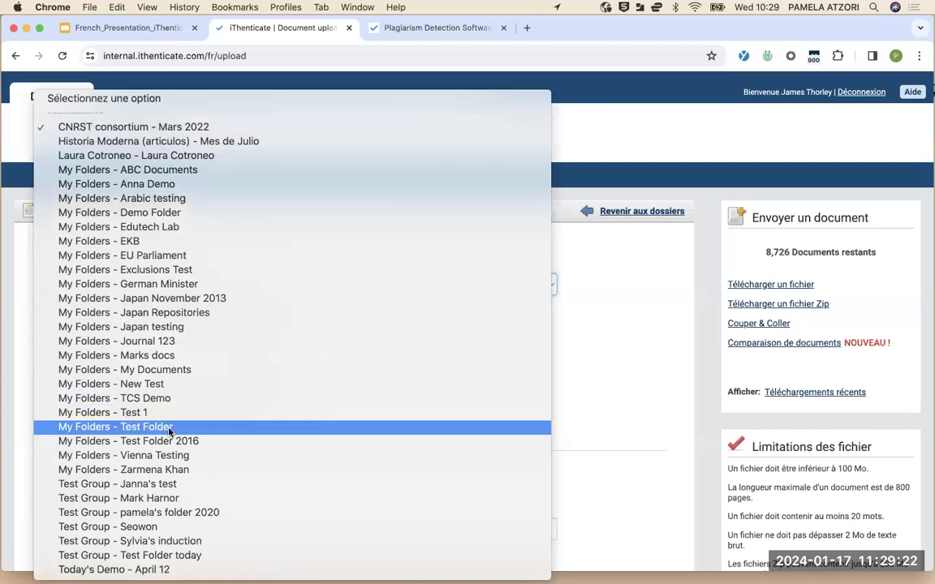
click(153, 172)
scroll(308, 408, down, 3)
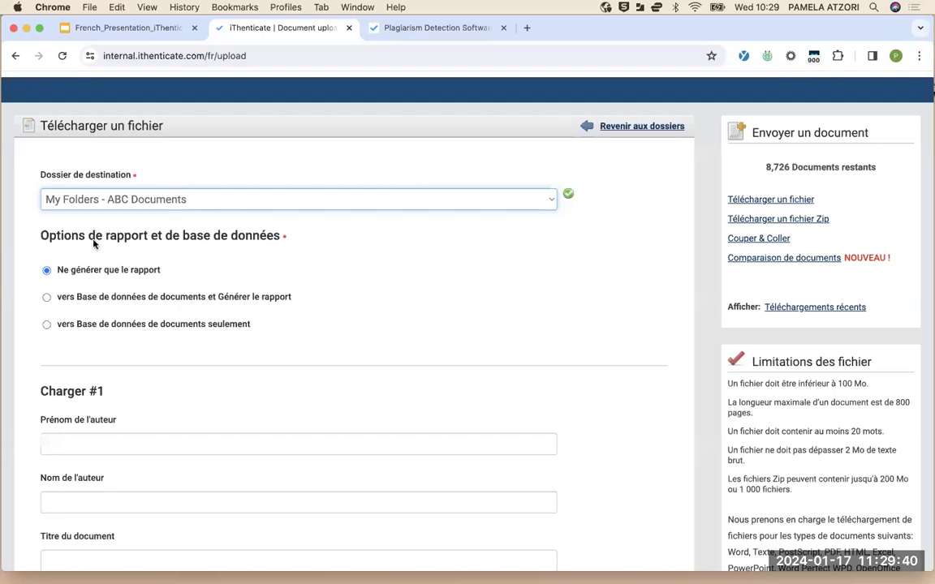
Enter the author's first and last name and the title 'DNA extraction' for upload #1
scroll(126, 305, down, 1)
scroll(126, 306, down, 5)
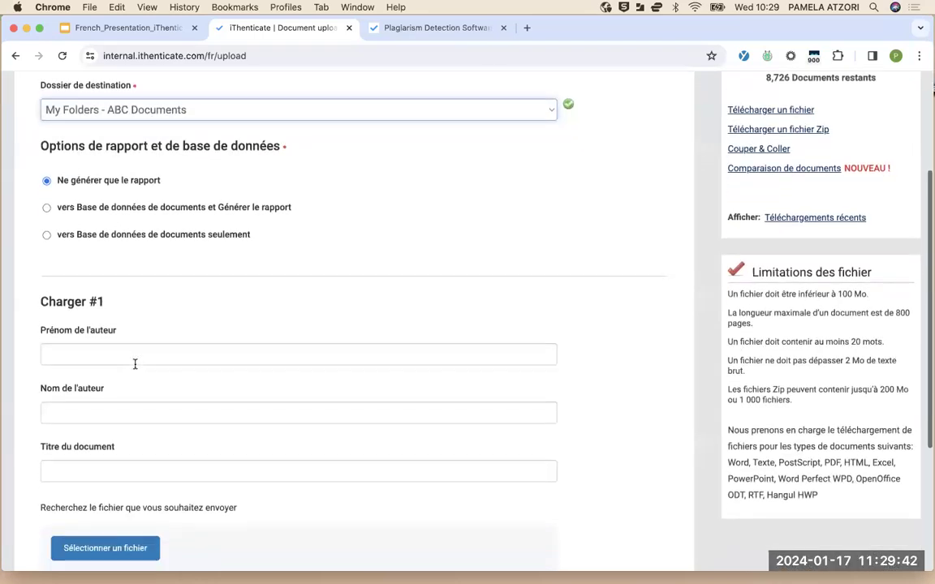
click(152, 210)
click(144, 267)
click(142, 322)
text(DNA extraction)
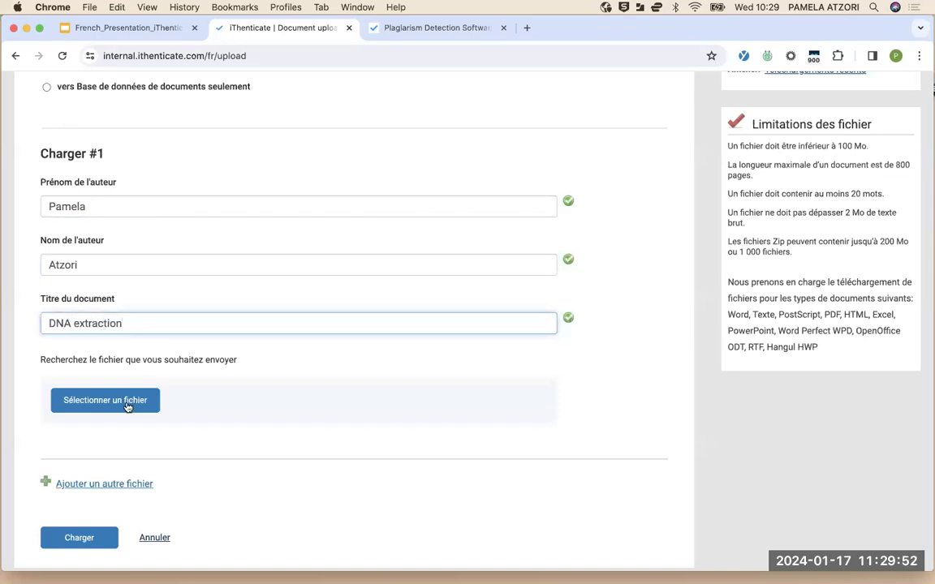
click(127, 405)
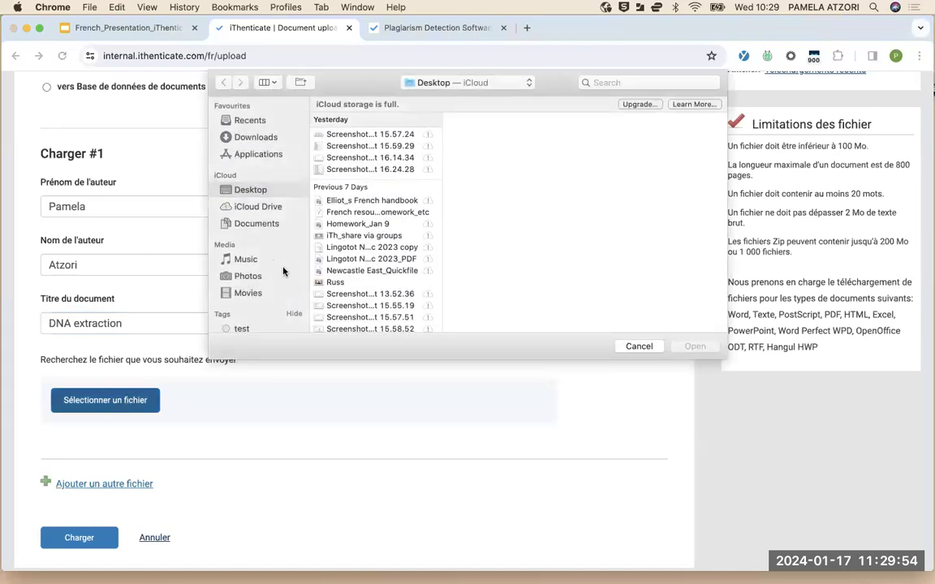
Look through the ultrasound principles drafts in Sample papers, then cancel the file picker
scroll(349, 243, down, 10)
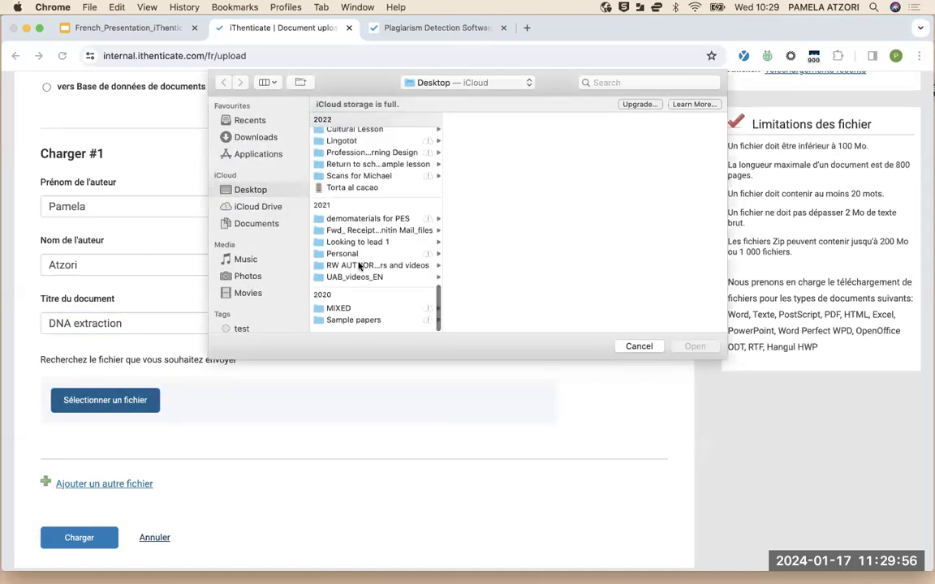
click(355, 327)
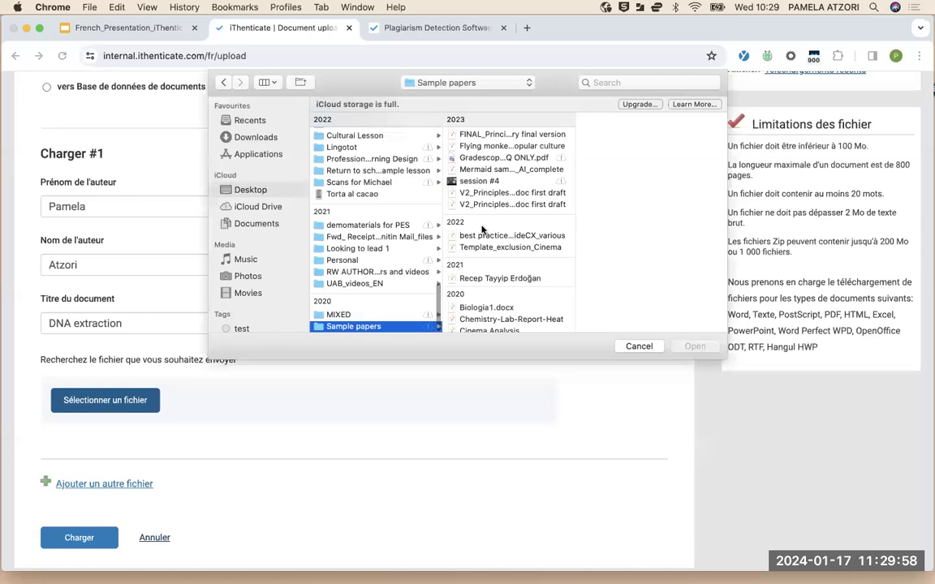
scroll(487, 228, down, 2)
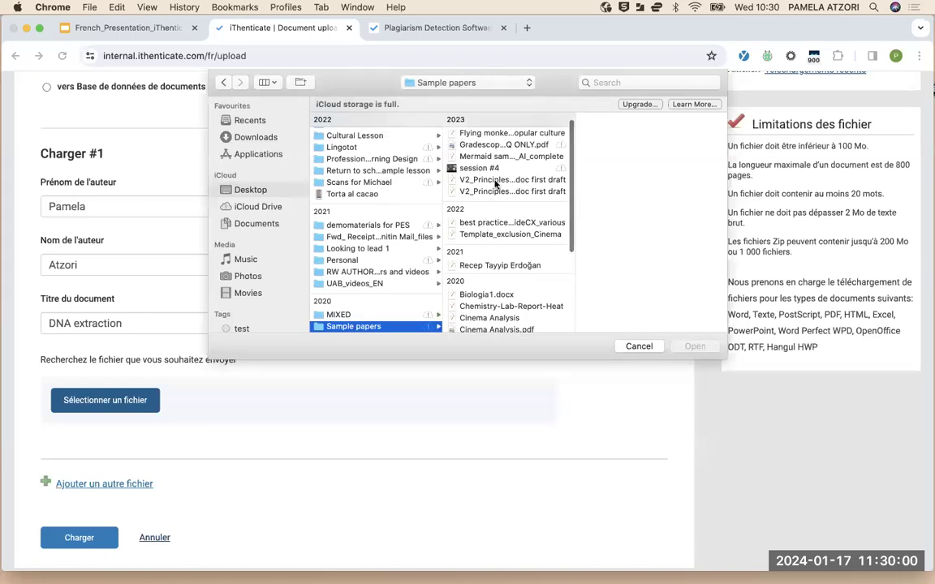
click(497, 180)
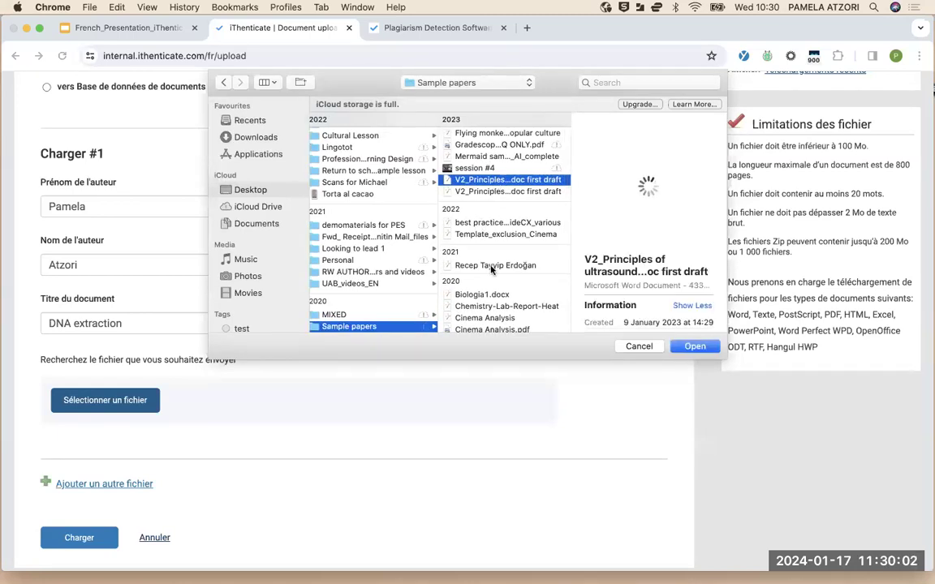
scroll(491, 268, down, 5)
scroll(491, 270, up, 5)
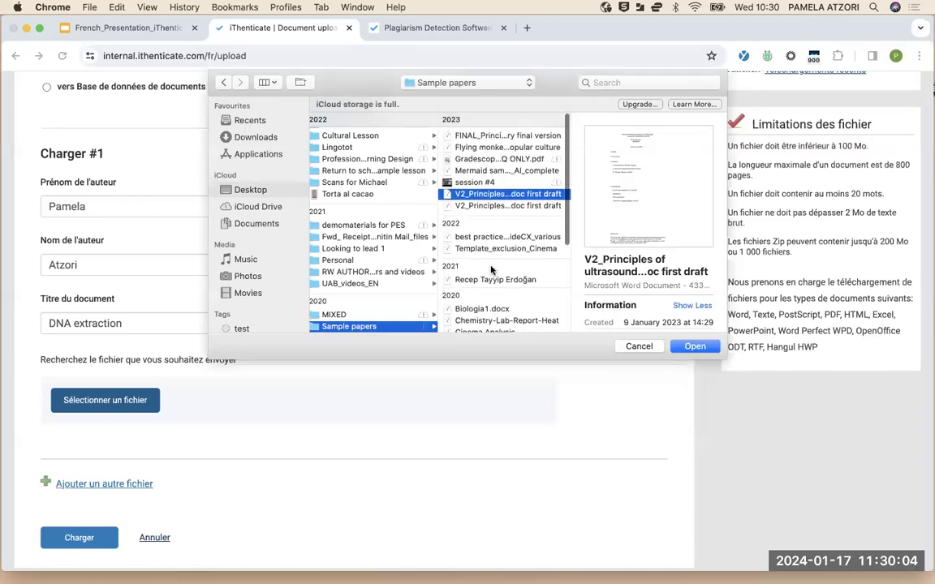
click(501, 135)
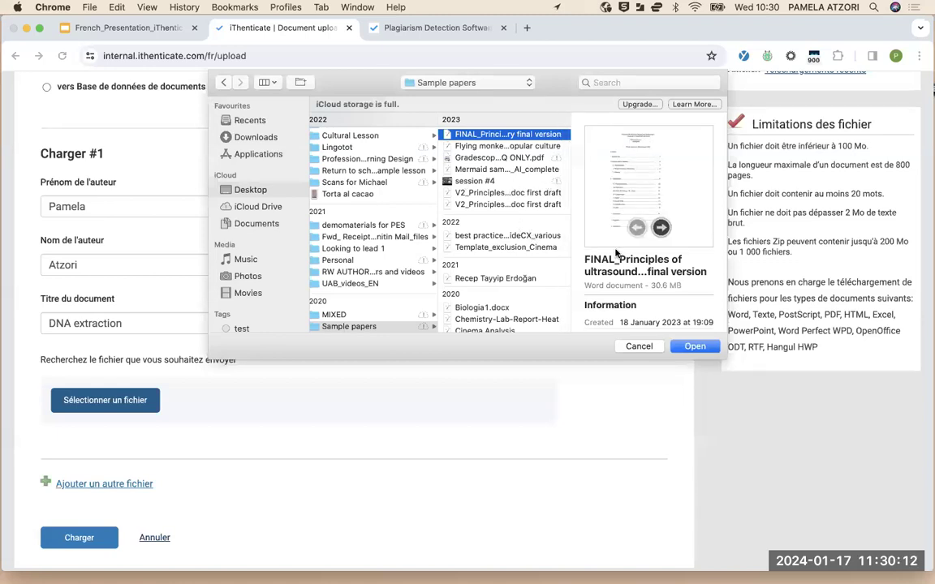
click(641, 347)
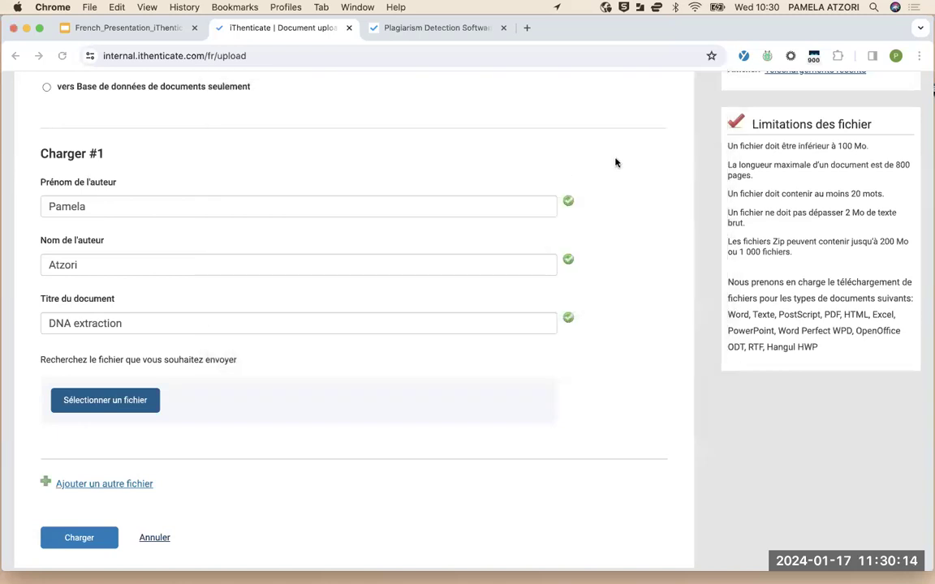
Search the Desktop for a file named 'dna', then clear the search
click(104, 401)
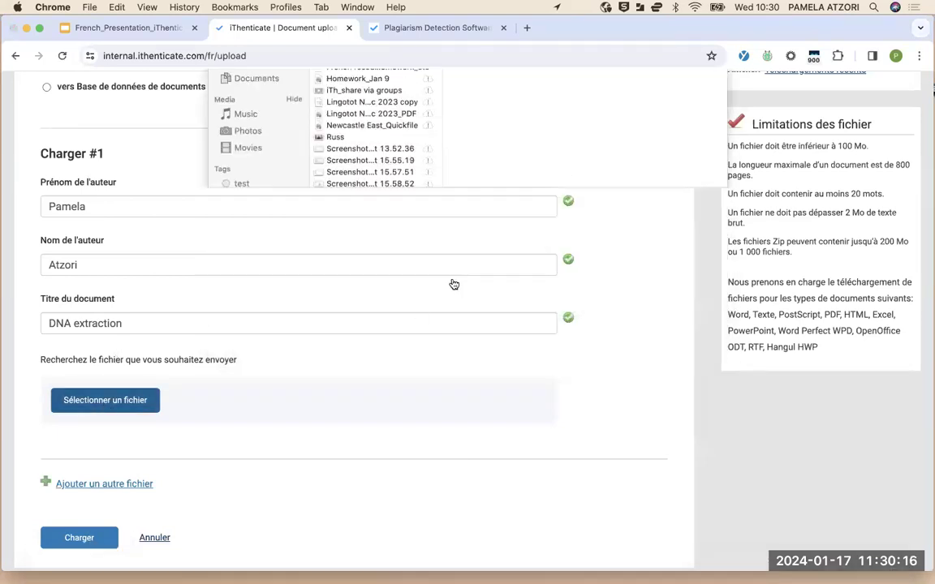
click(623, 81)
text(dna)
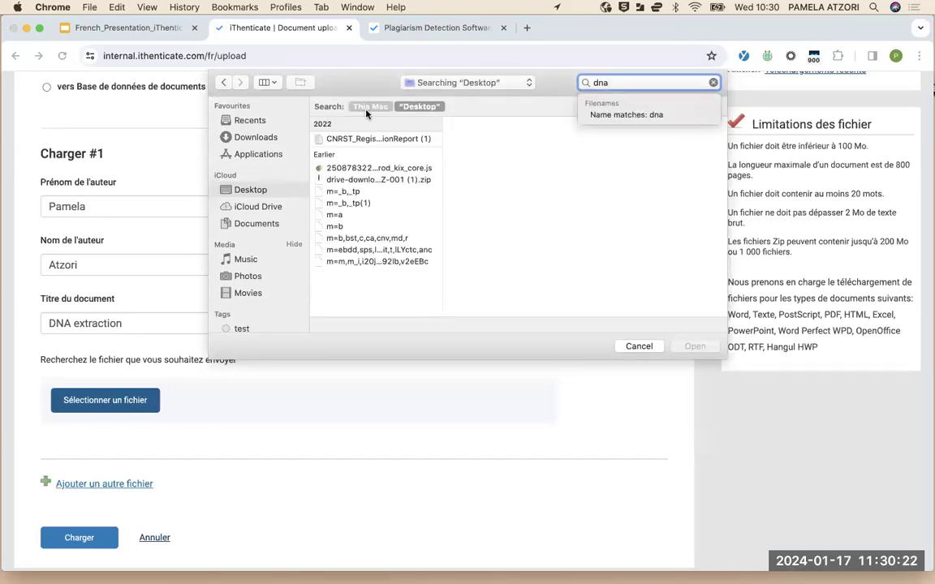
click(409, 107)
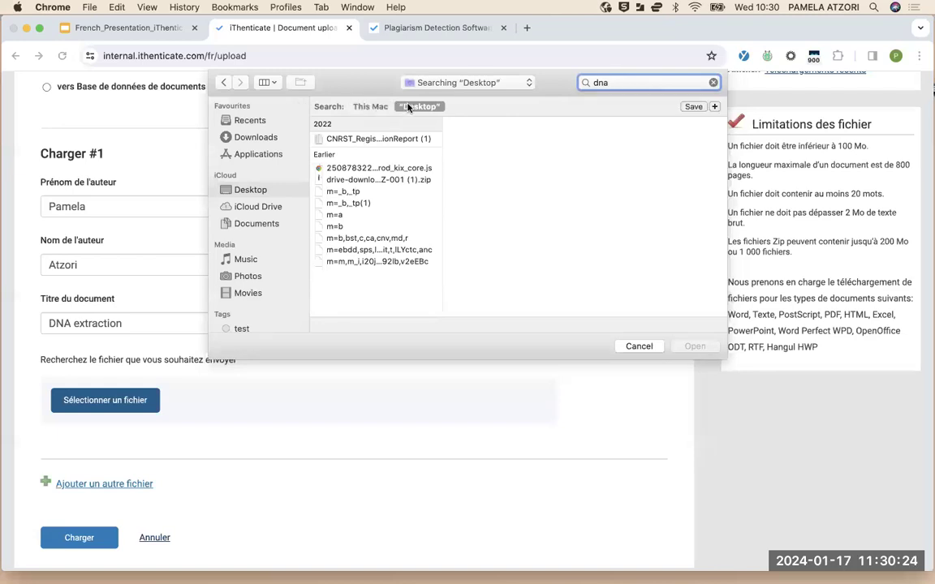
click(259, 190)
scroll(362, 215, down, 15)
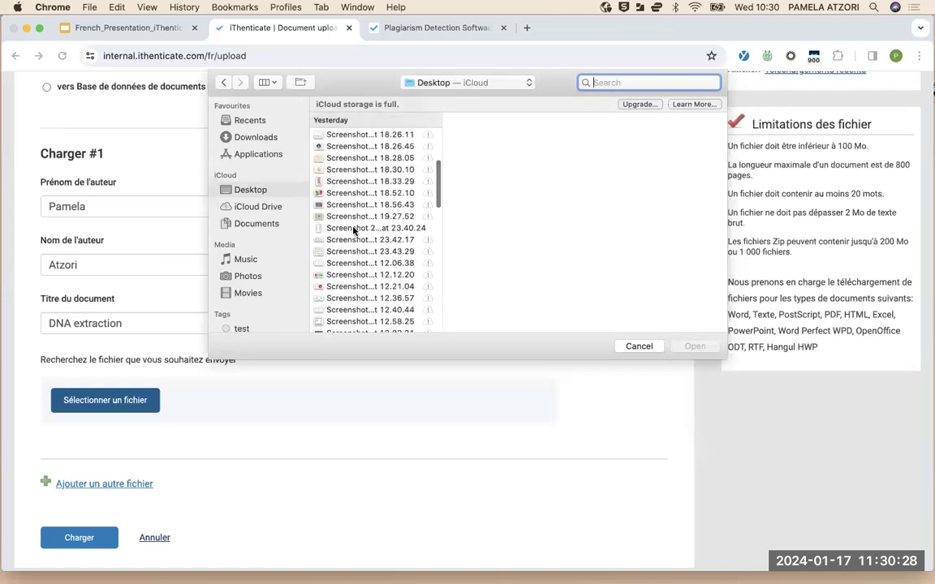
scroll(334, 244, down, 5)
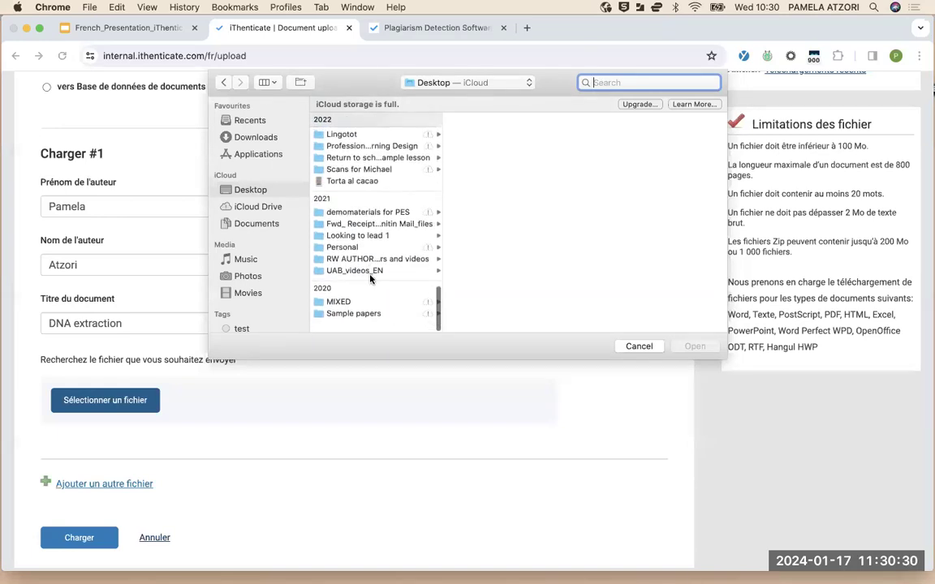
Attach Cinema Analysis.pdf from the Sample papers folder to the upload
click(347, 325)
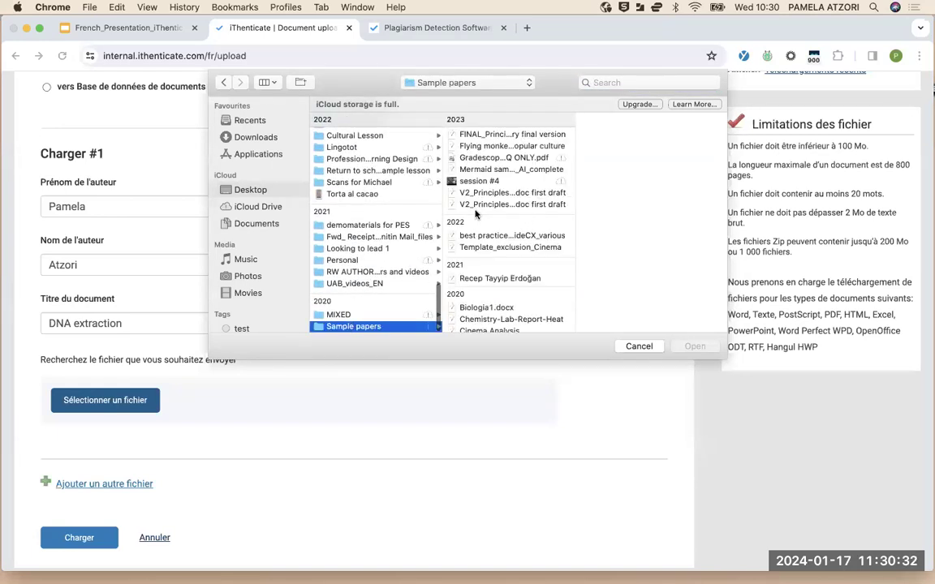
click(500, 146)
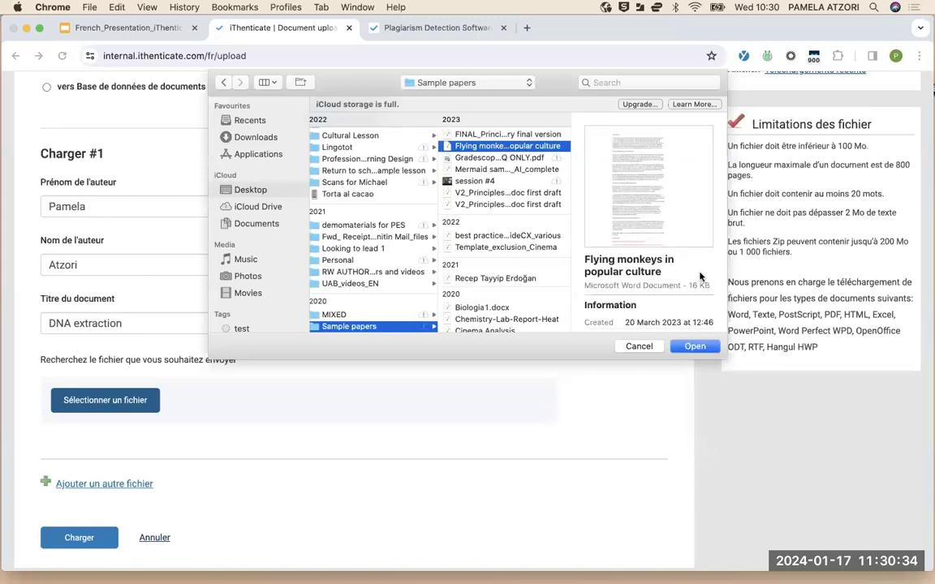
scroll(503, 212, down, 5)
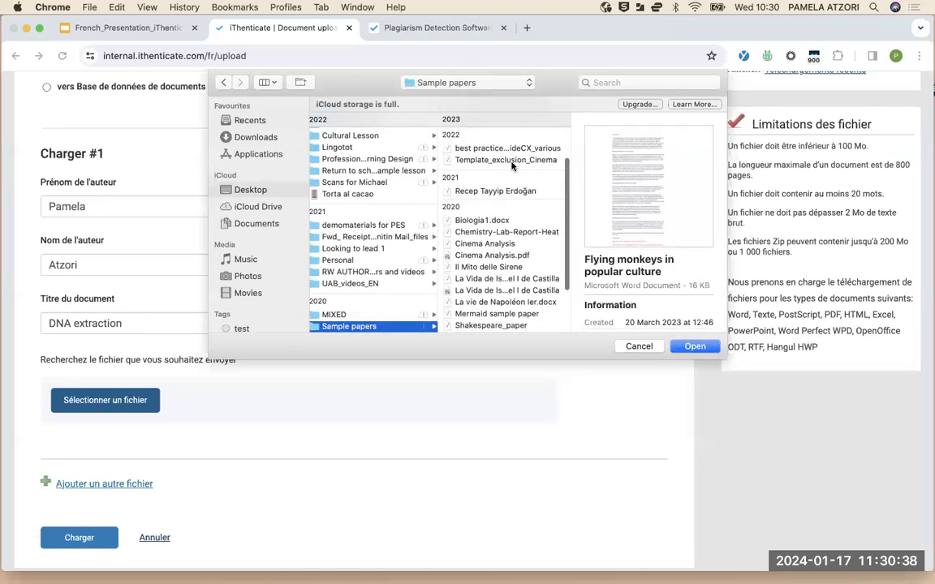
scroll(512, 166, down, 3)
click(496, 218)
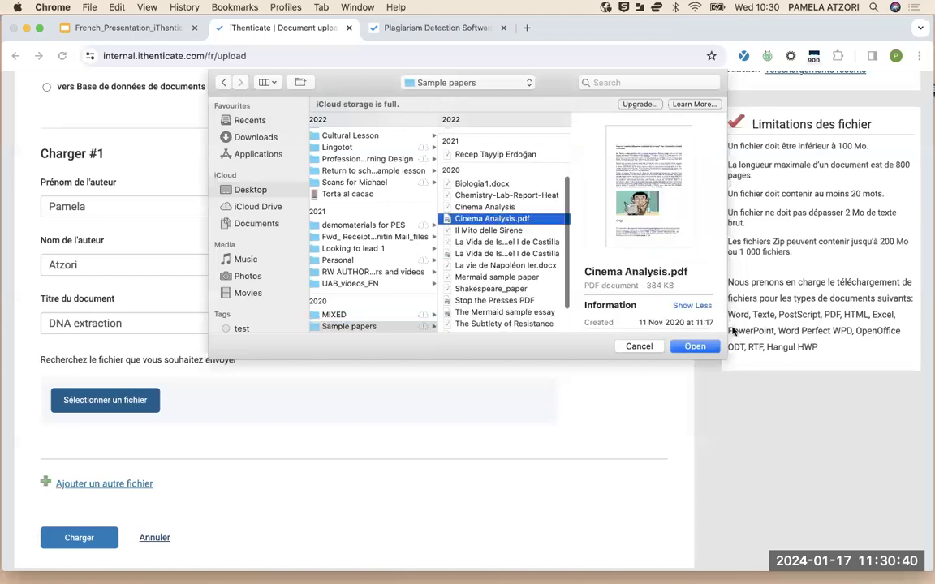
click(695, 345)
Upload DNA extraction to ABC Documents and open its properties after the 96% report
scroll(401, 339, down, 1)
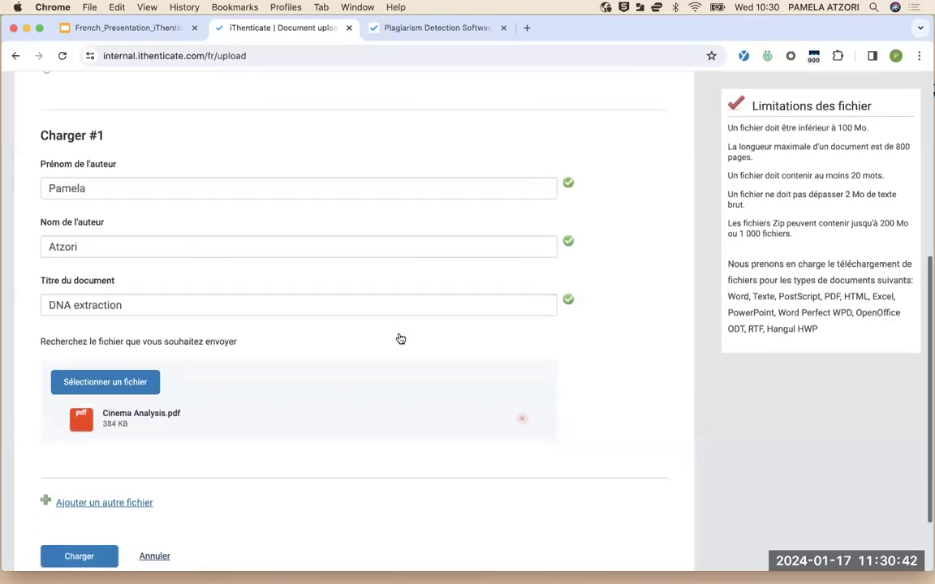
scroll(358, 374, down, 2)
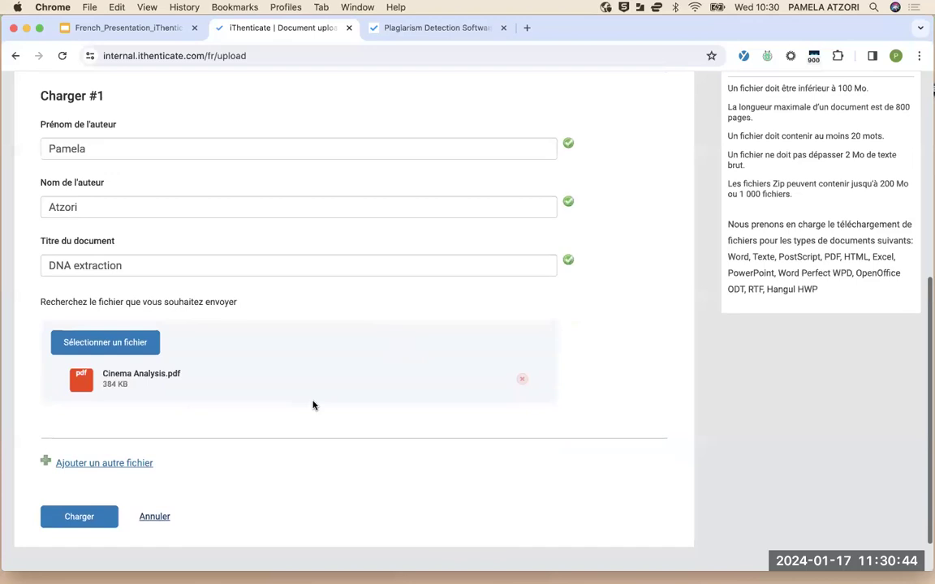
click(92, 512)
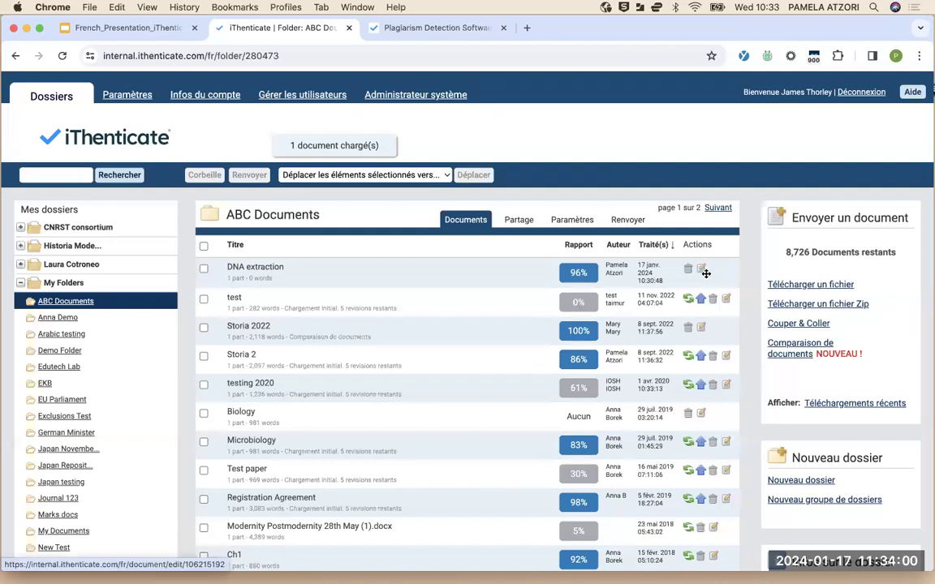
click(702, 272)
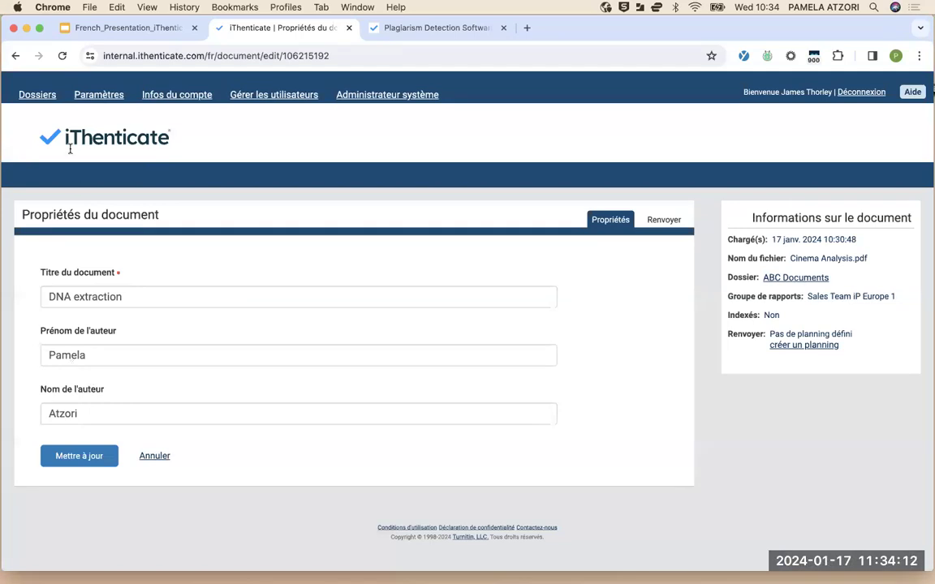
Go back from DNA extraction's properties to the ABC Documents list
click(15, 55)
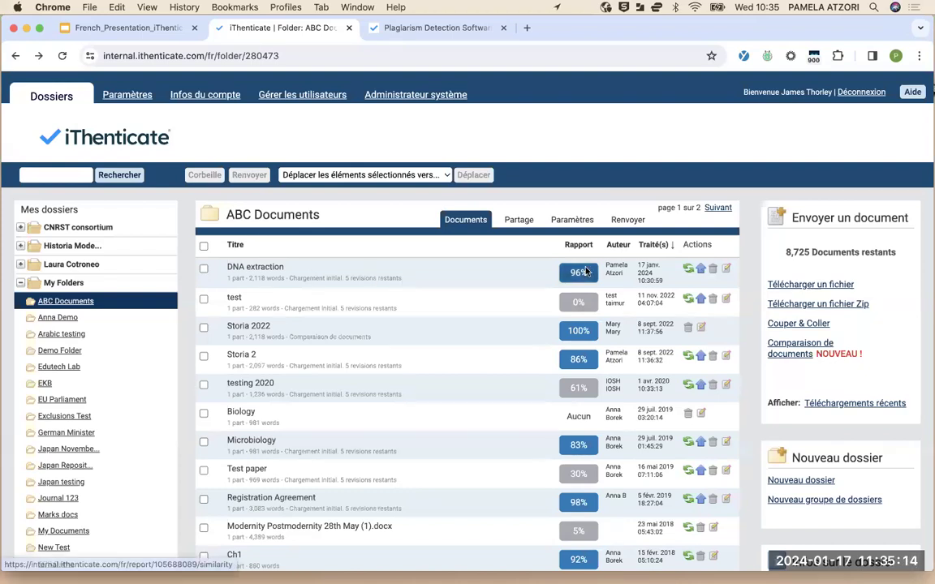
Try uploading a new revision of DNA extraction, then leave the revision form
click(699, 270)
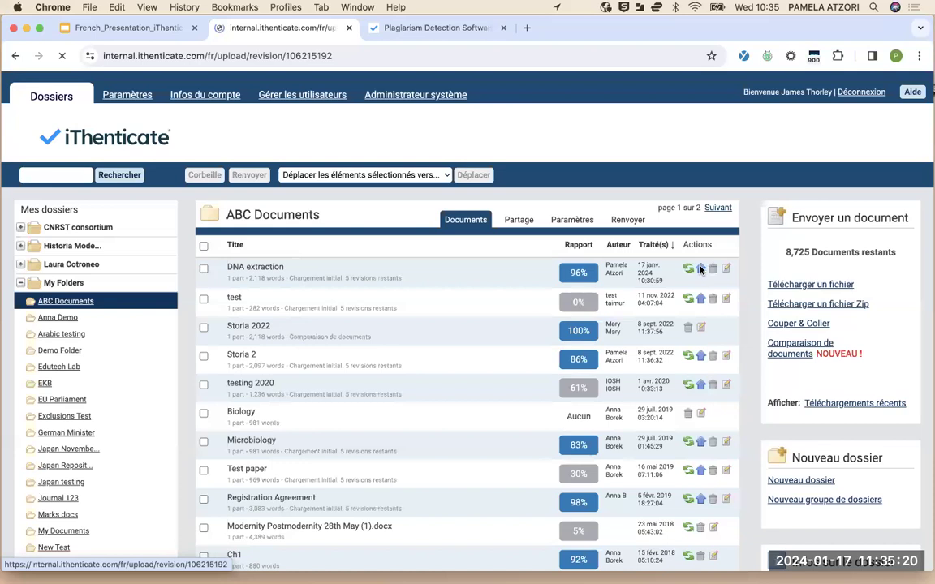
scroll(417, 354, down, 2)
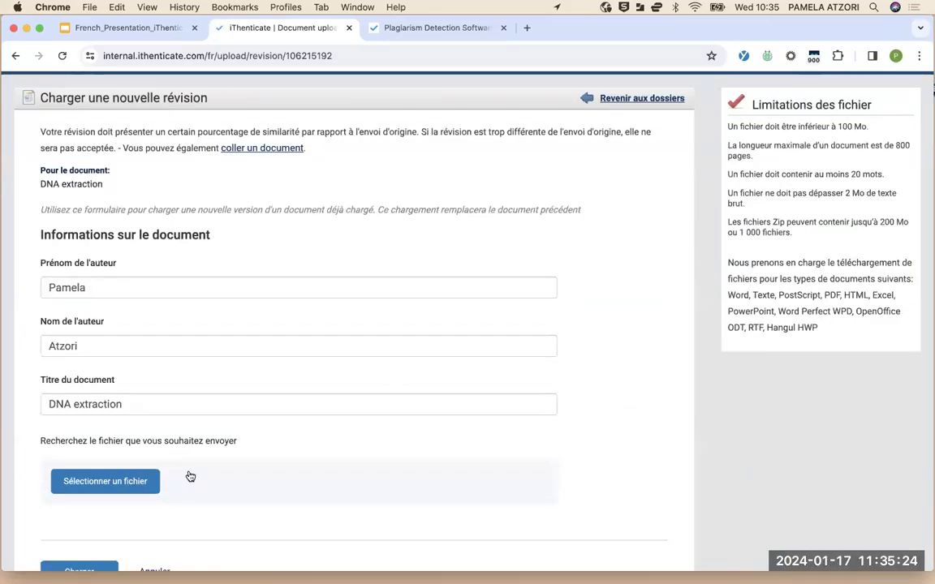
scroll(187, 477, down, 2)
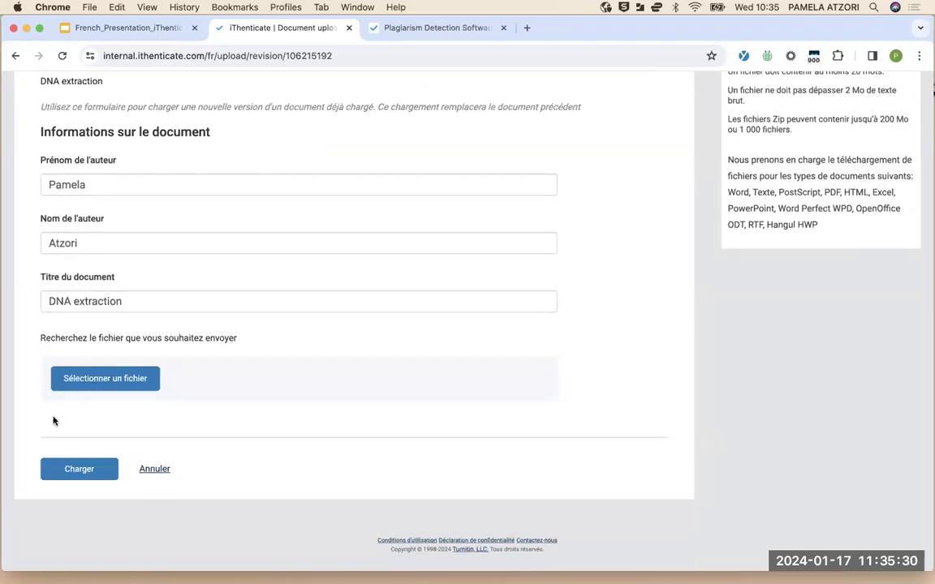
click(66, 472)
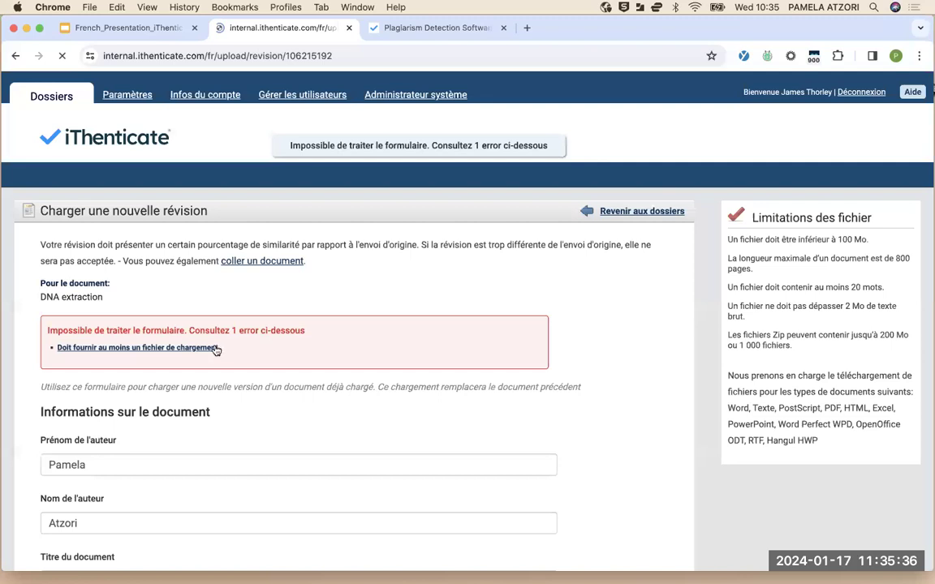
click(627, 212)
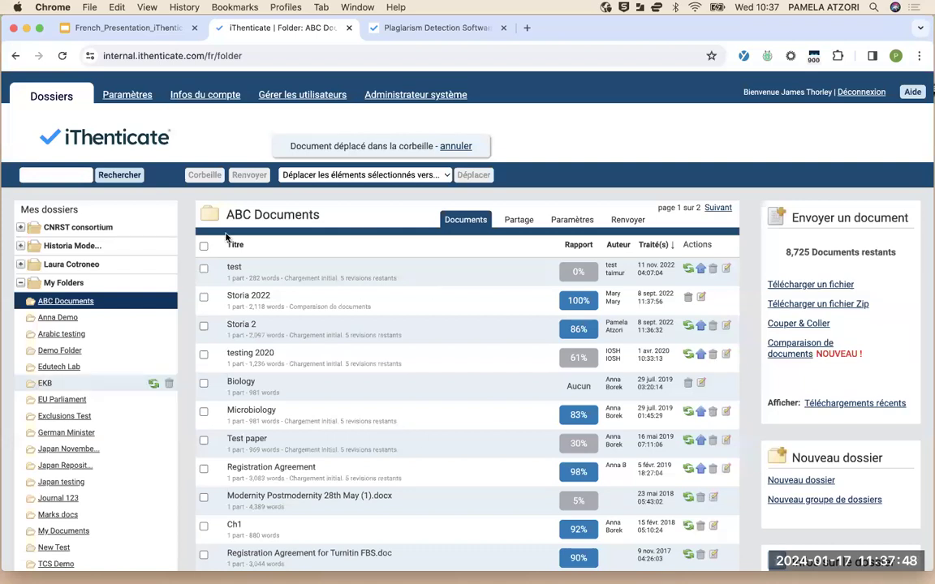
Open the Corbeille (Trash) folder, now listing DNA extraction with its 96% report
scroll(48, 467, down, 1)
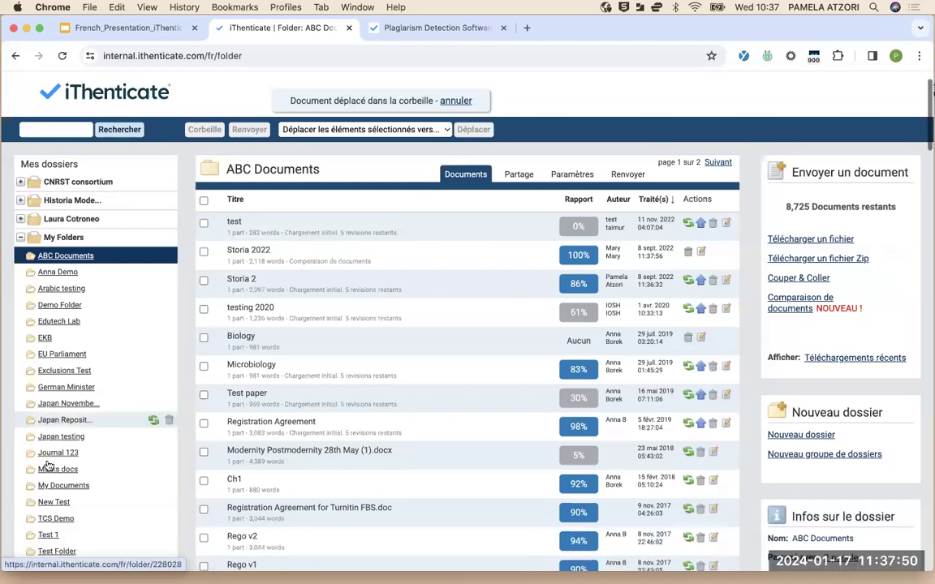
scroll(48, 467, down, 15)
scroll(49, 508, down, 10)
click(52, 486)
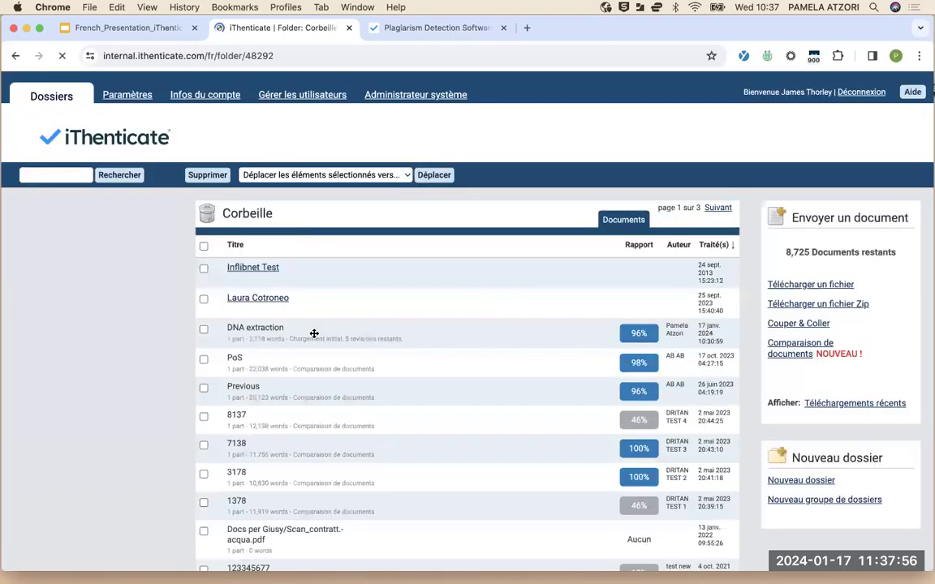
Permanently delete the Inflibnet Test document from Corbeille, leaving DNA extraction in the trash
scroll(314, 333, down, 3)
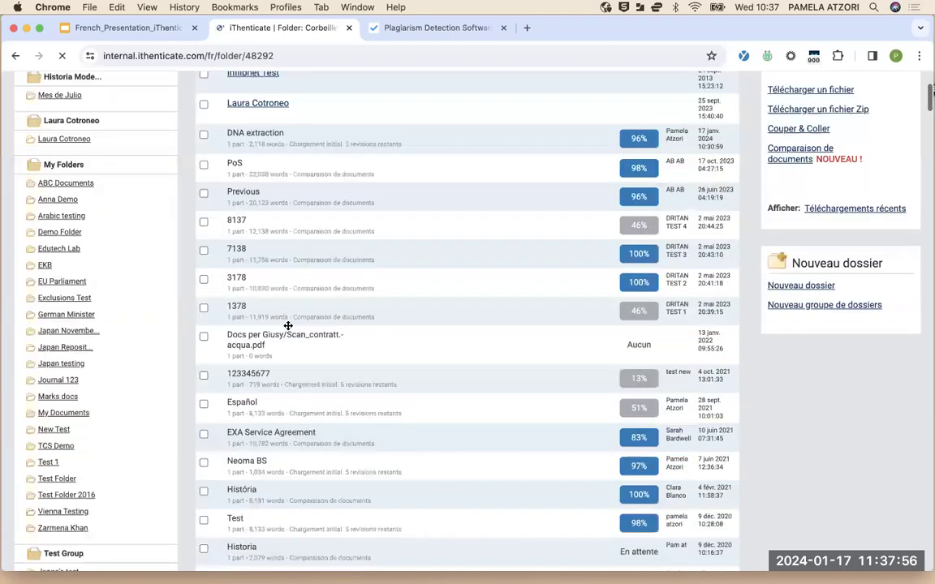
click(204, 258)
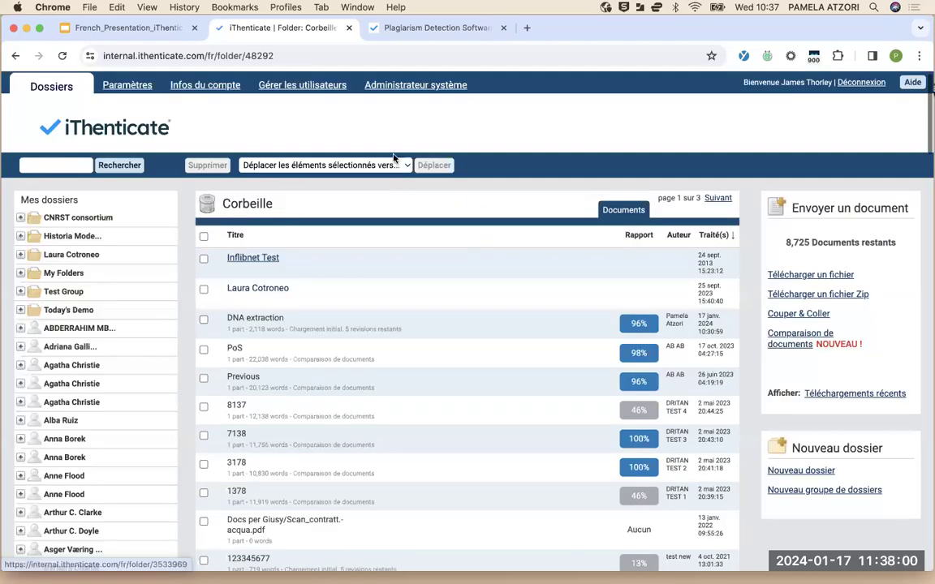
click(350, 165)
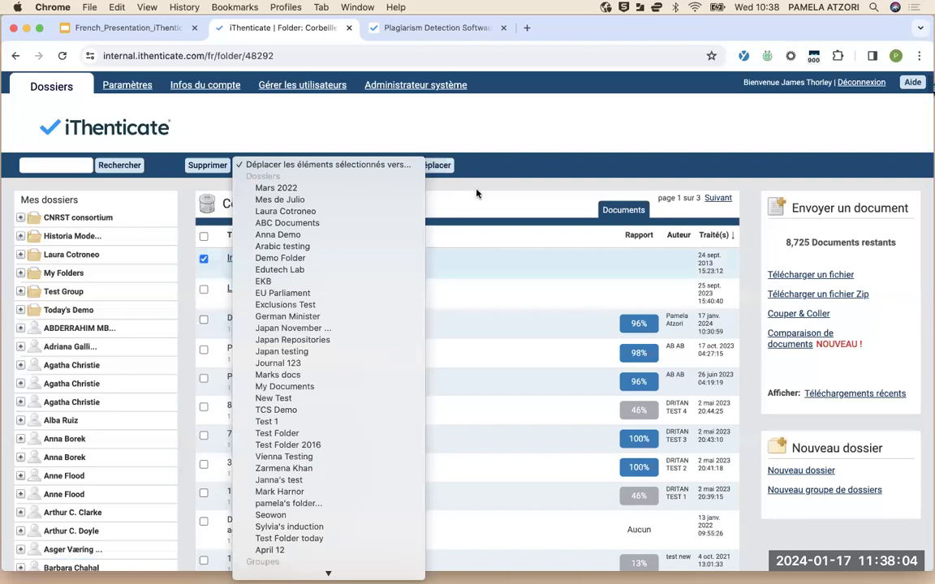
click(347, 151)
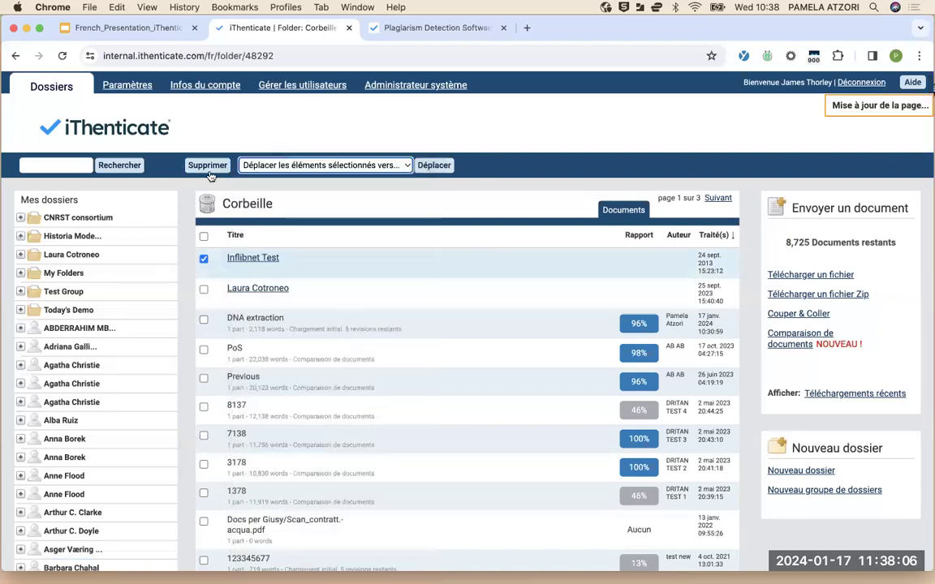
click(209, 166)
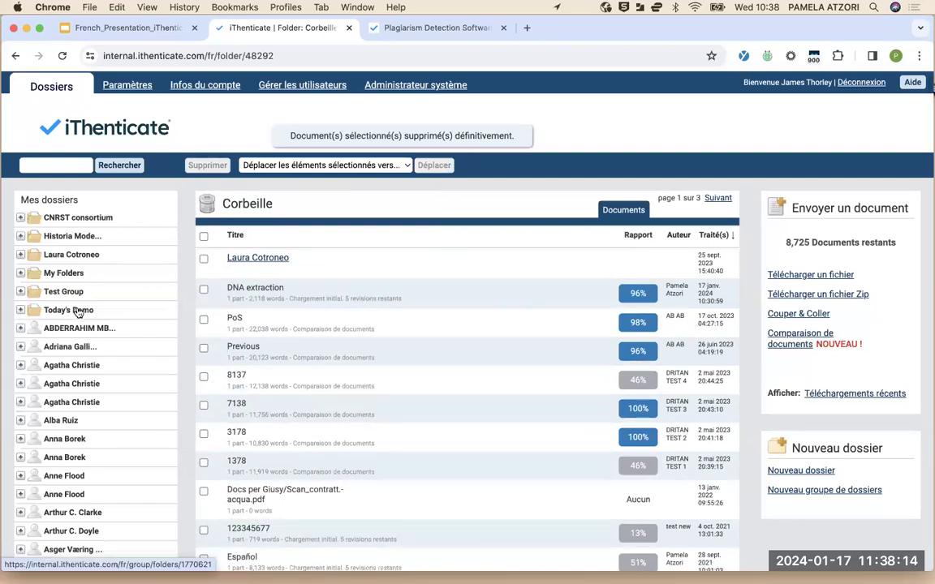
scroll(88, 372, down, 5)
Leave the trash folder and open the Comparaison de documents form from the Envoyer un document panel
scroll(170, 213, up, 6)
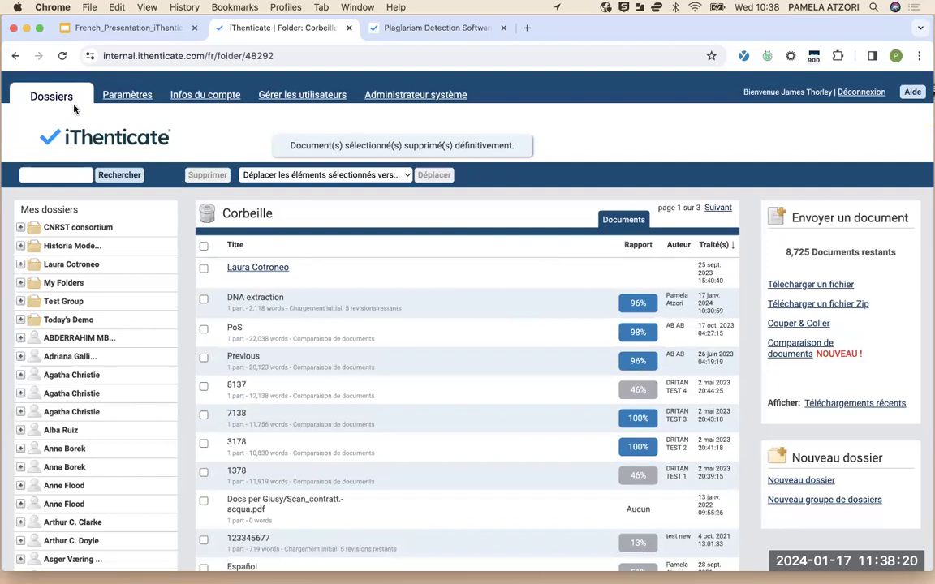
click(17, 55)
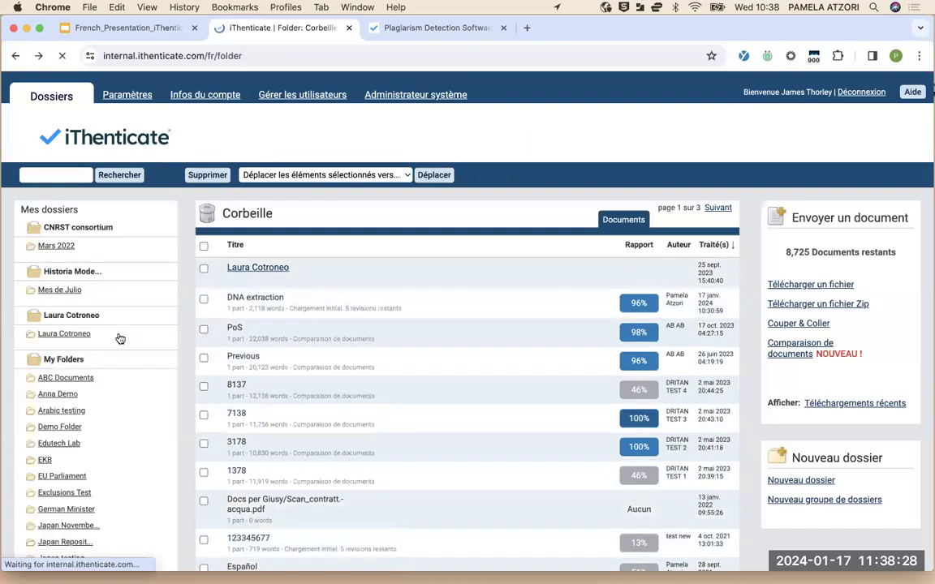
scroll(120, 339, down, 20)
scroll(120, 338, up, 20)
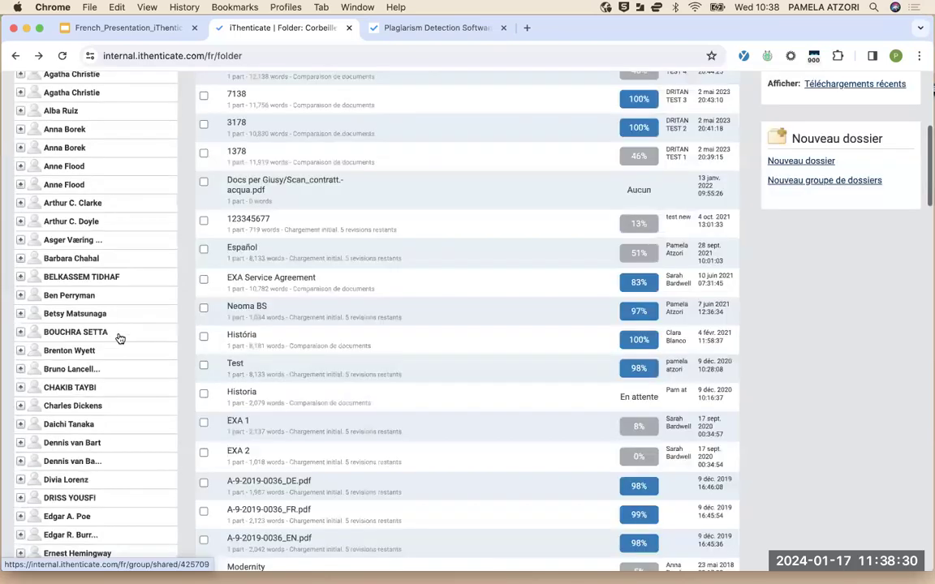
scroll(797, 308, up, 4)
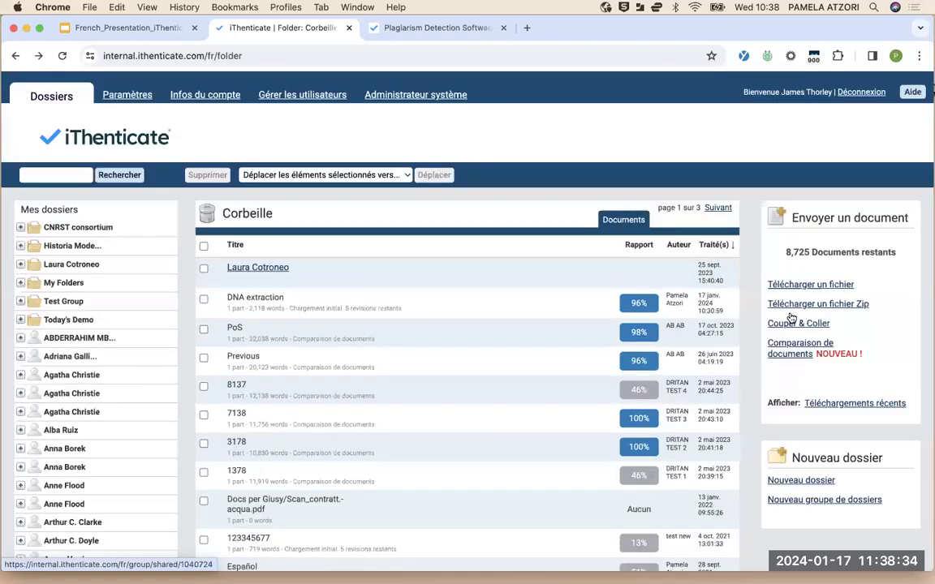
scroll(792, 319, down, 1)
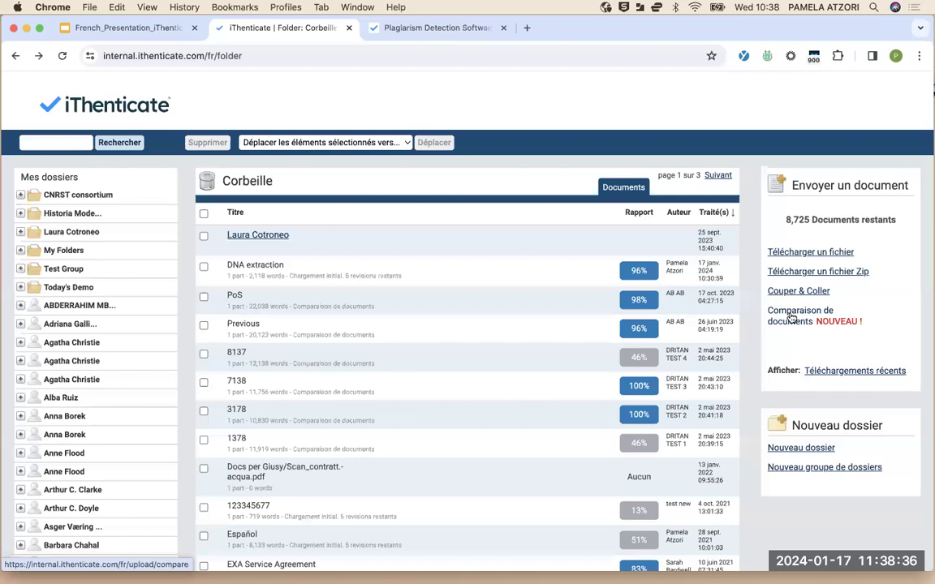
click(791, 318)
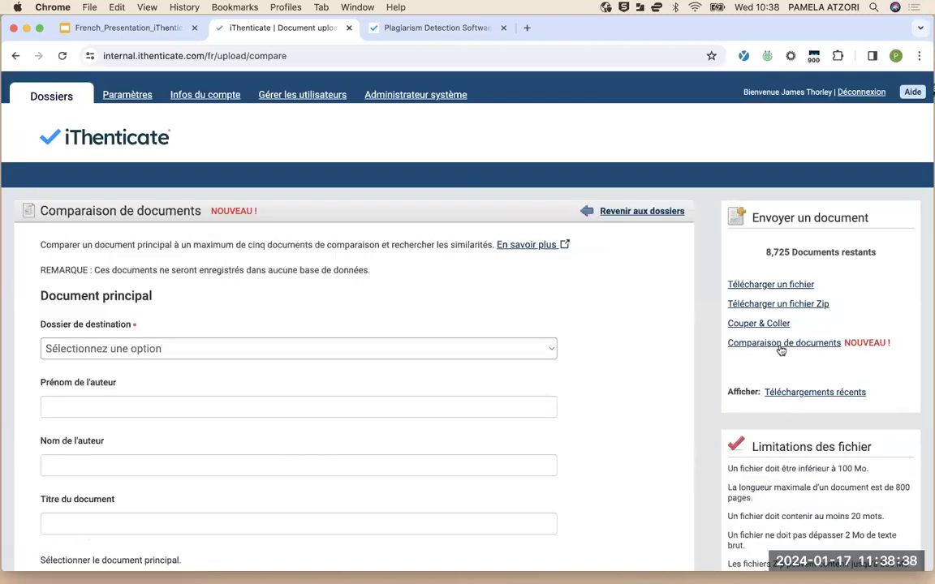
Set destination My Folders - ABC Documents, enter the author's first and last name, and title 'document original'
scroll(473, 403, down, 4)
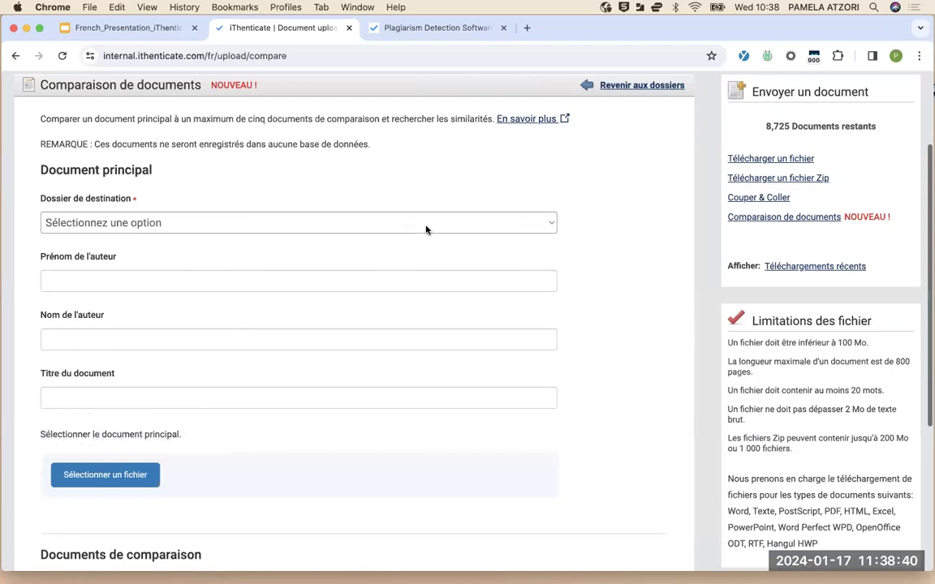
click(426, 230)
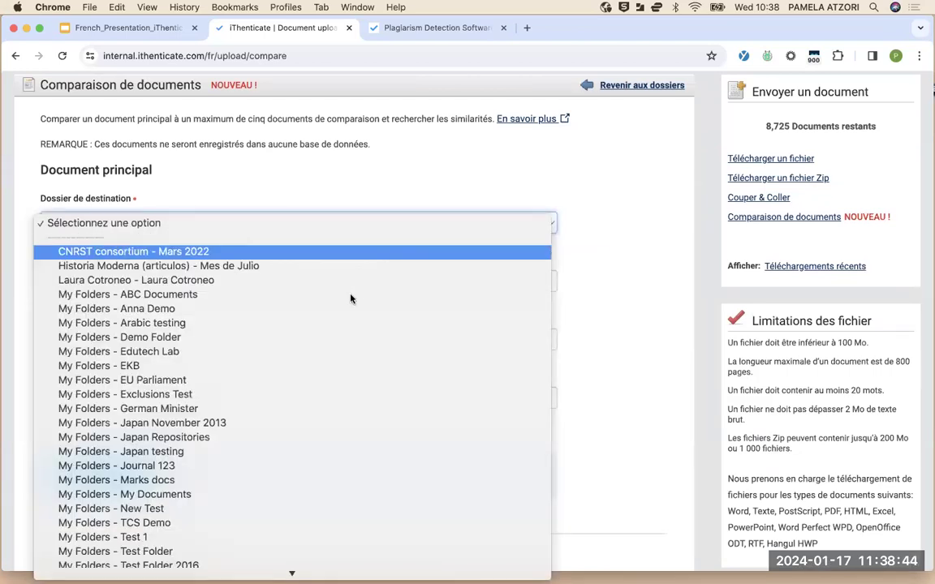
click(248, 293)
click(251, 281)
key(Tab)
click(203, 396)
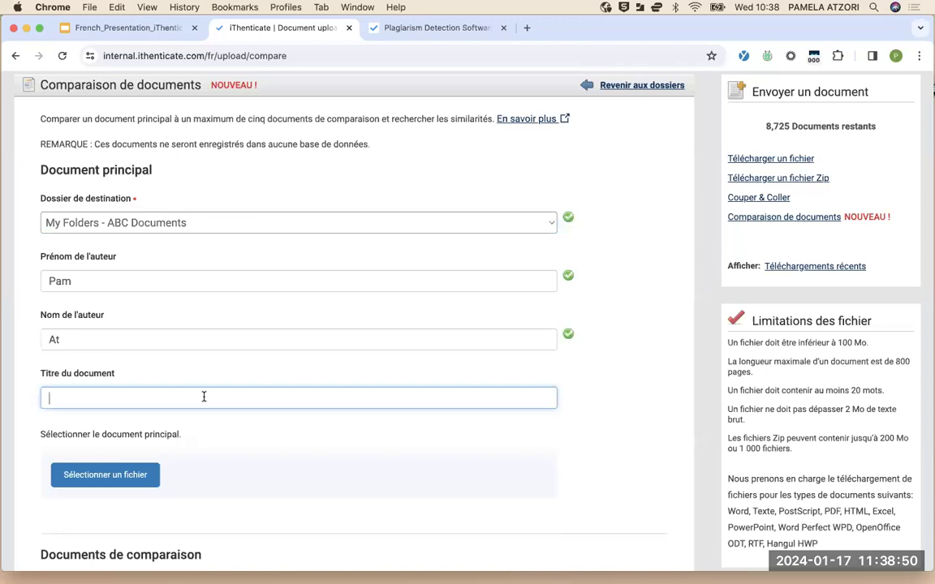
text(document )
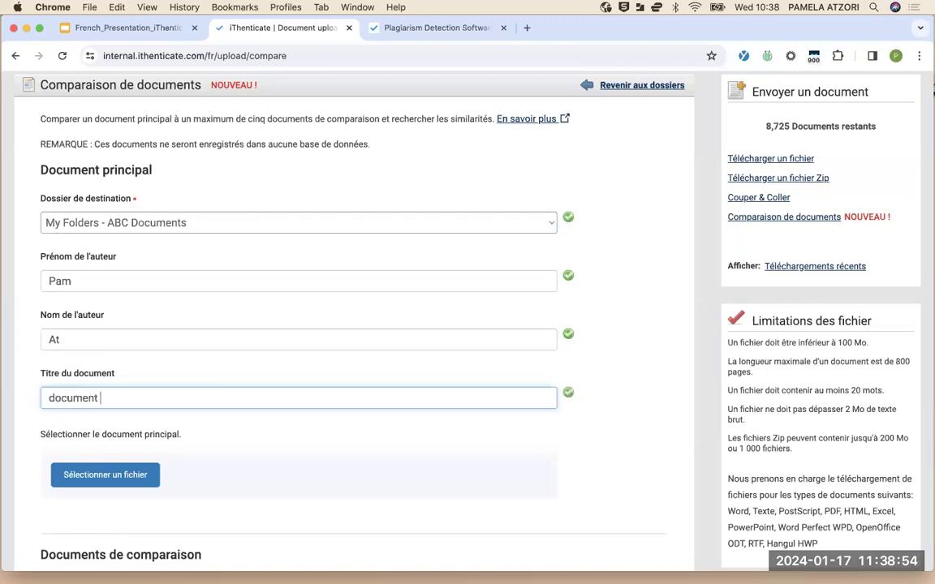
text(original)
Attach Cinema Analysis.docx as the main document
click(126, 474)
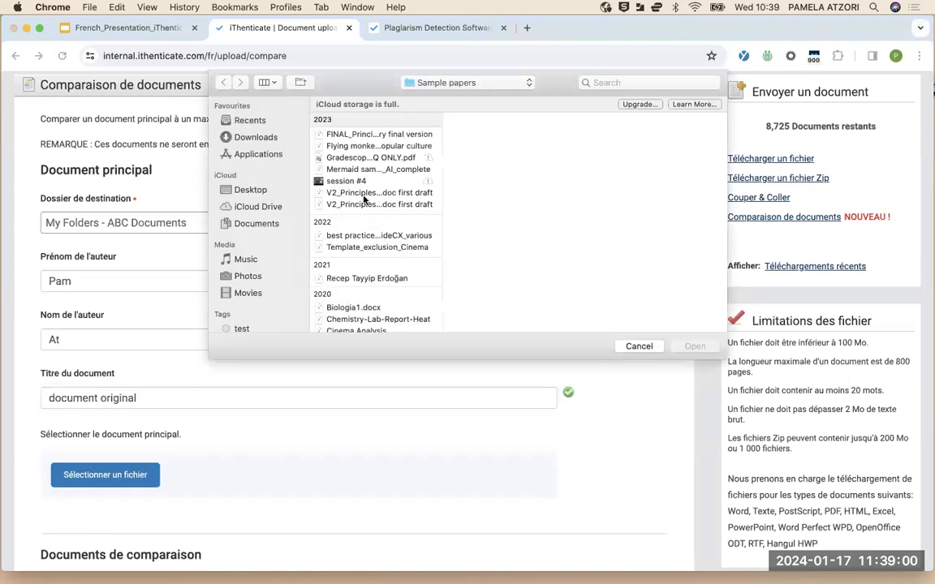
scroll(360, 243, down, 3)
click(369, 221)
click(695, 348)
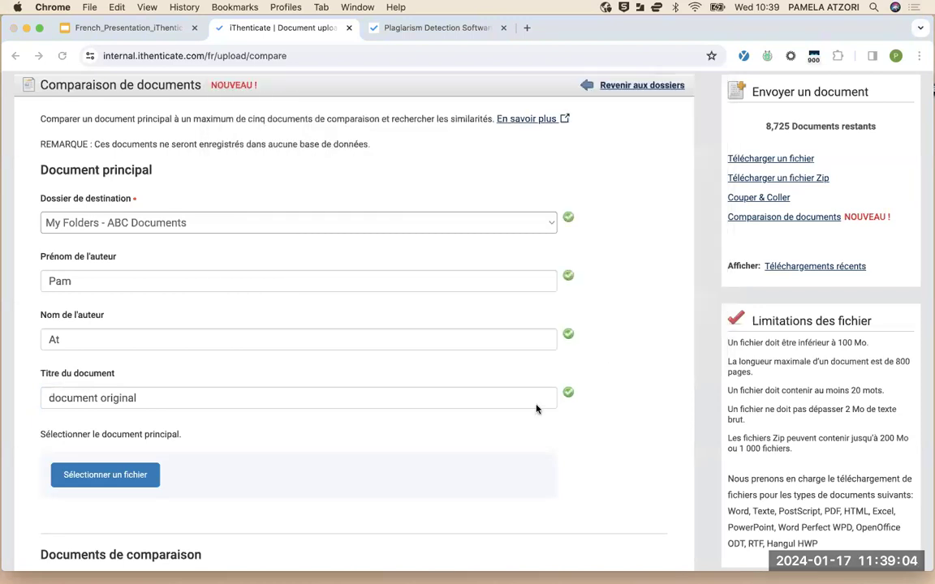
scroll(503, 390, down, 5)
Attach five comparison files, Cinema Analysis.pdf through La vie de Napoléon Ier.docx, and start the upload with Charger
click(151, 370)
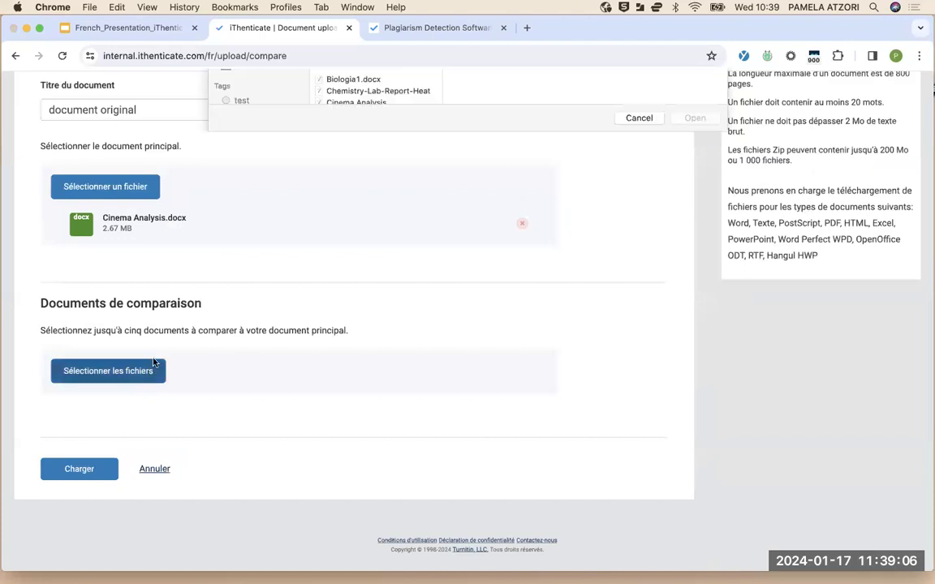
scroll(362, 264, down, 4)
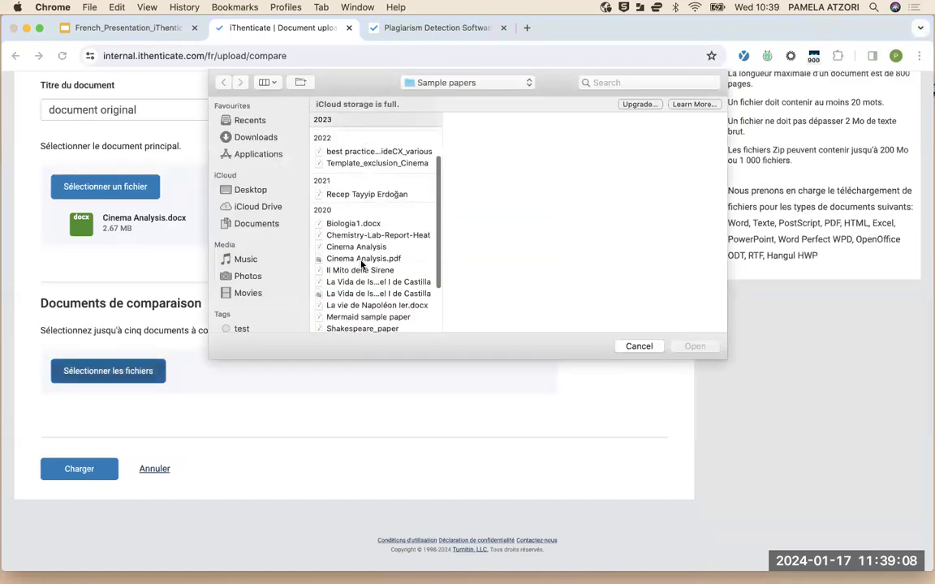
scroll(362, 264, down, 3)
click(366, 201)
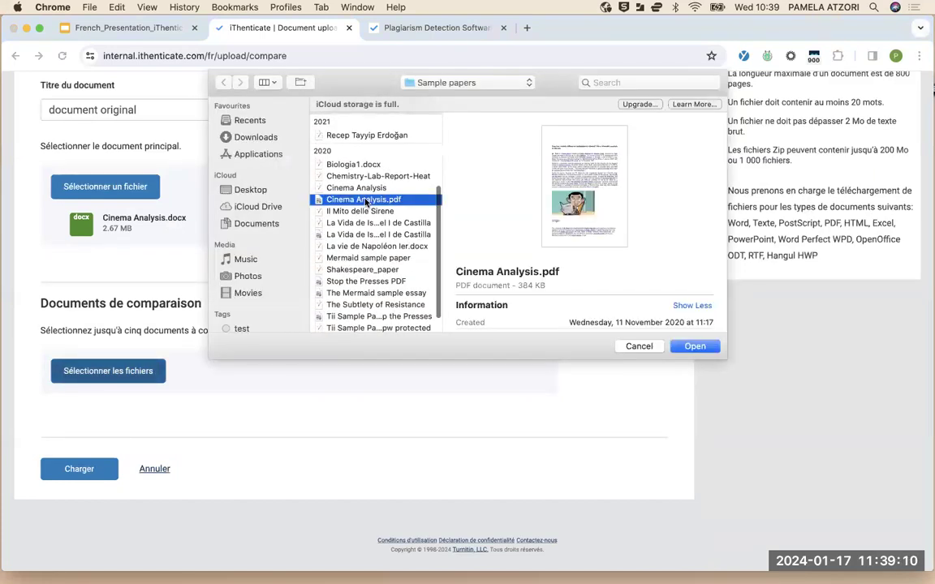
key(shift+Down)
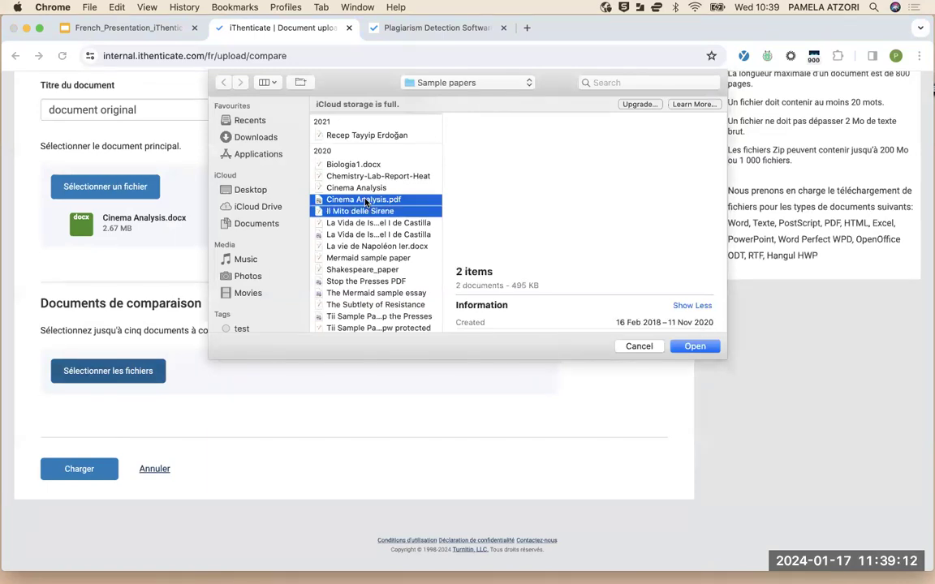
key(shift+Down)
key(shift+Down)
key(shift+Down)
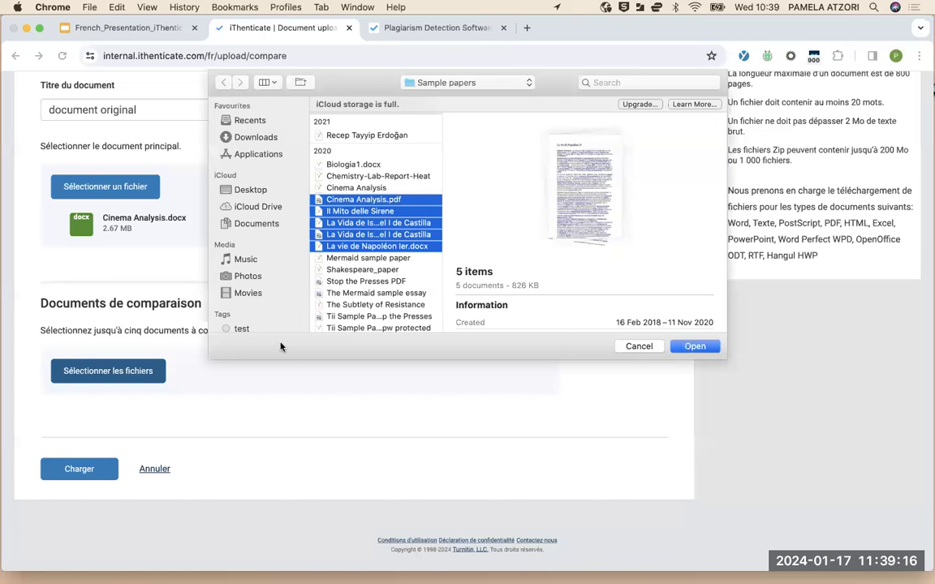
click(690, 346)
scroll(179, 382, down, 5)
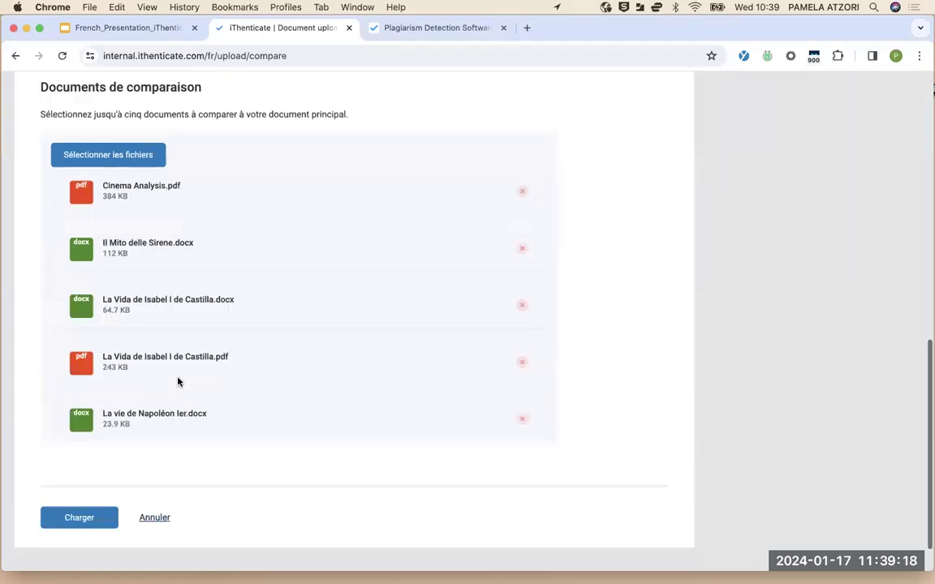
click(67, 522)
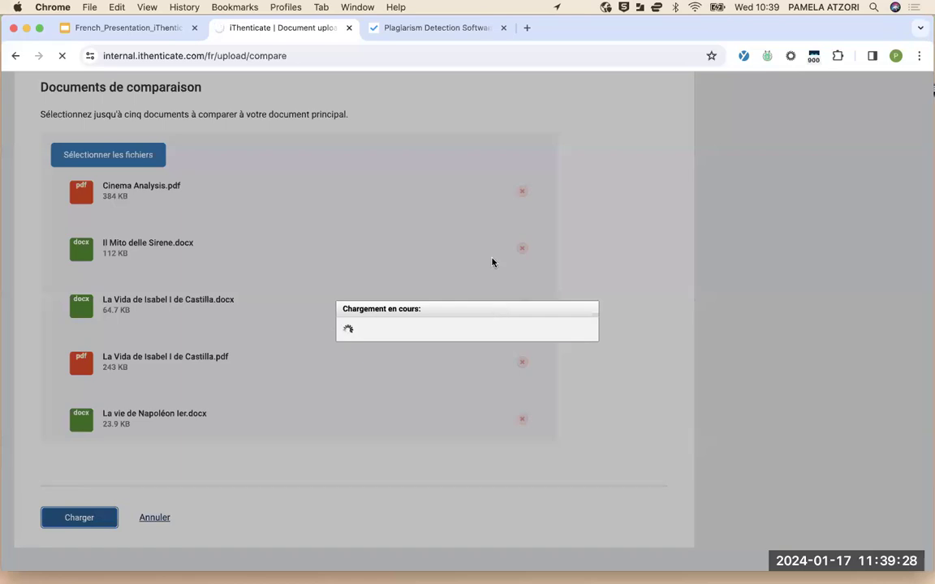
scroll(492, 262, up, 10)
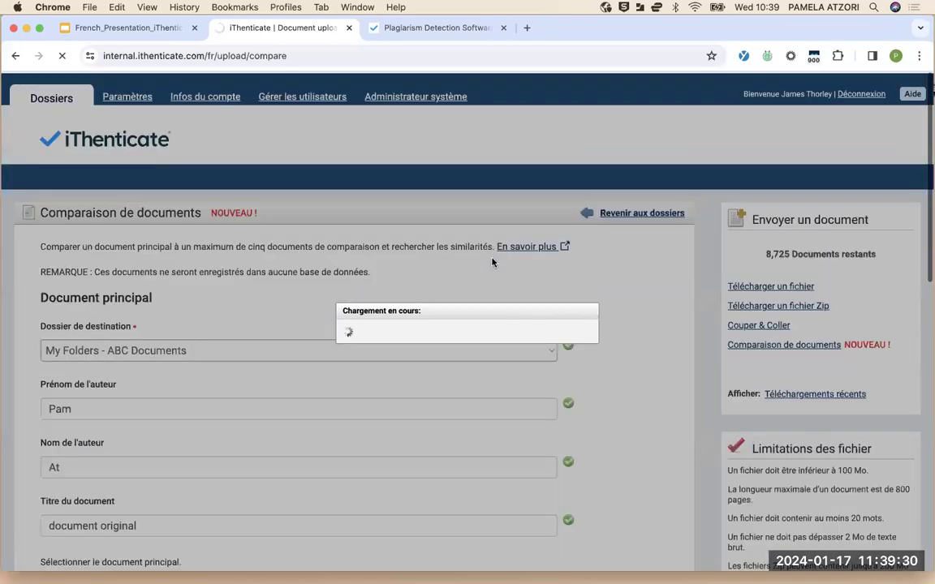
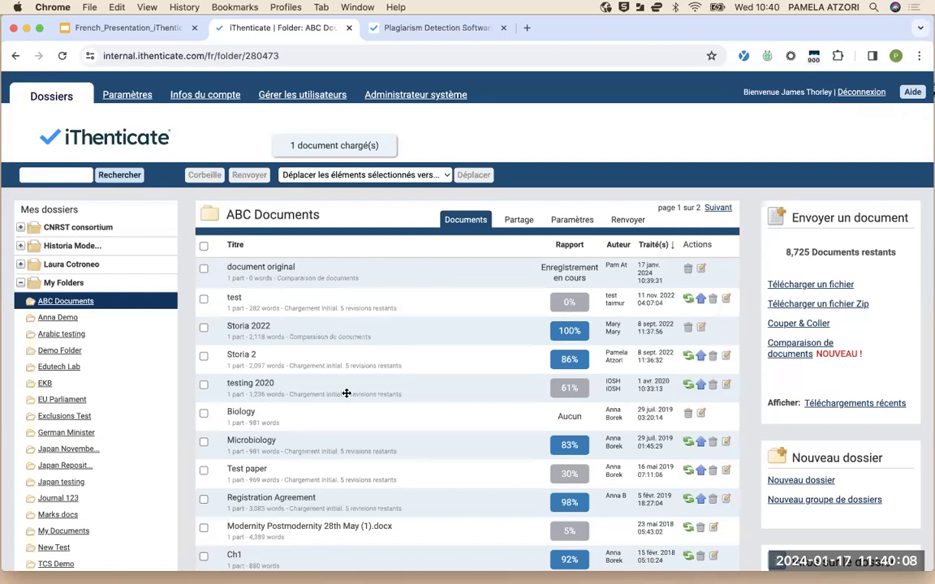
Scroll the ABC Documents list until the document original row shows its 100% report
scroll(347, 393, down, 8)
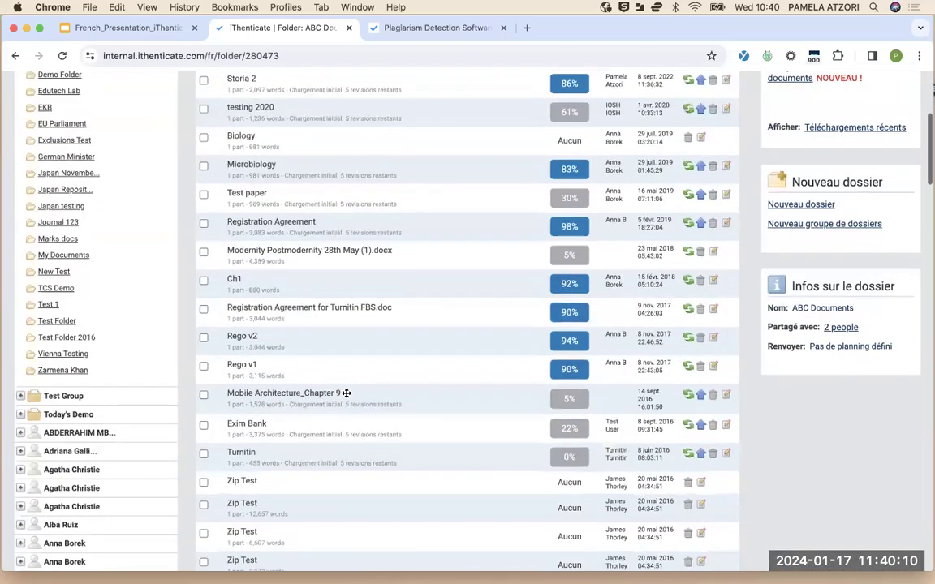
scroll(347, 396, down, 10)
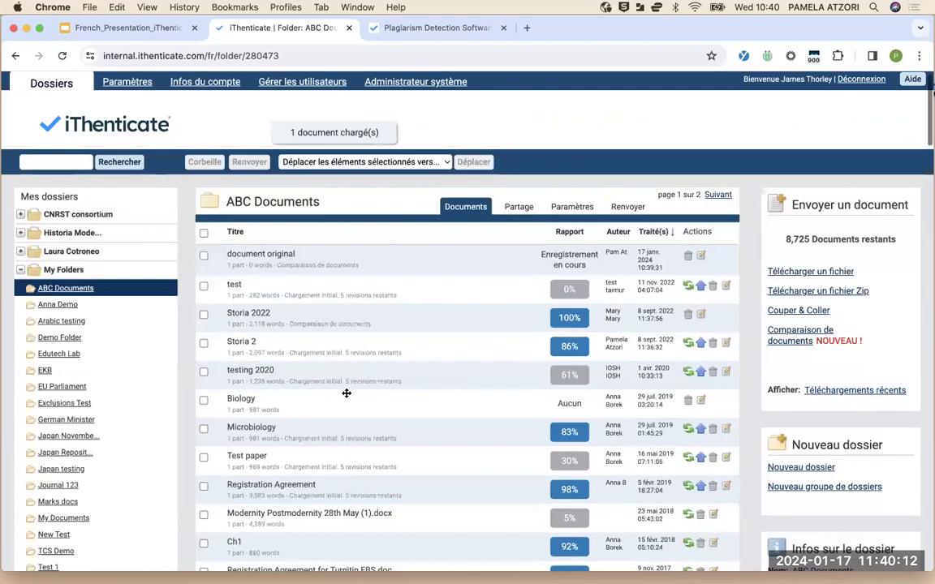
scroll(346, 394, down, 2)
scroll(346, 394, down, 2)
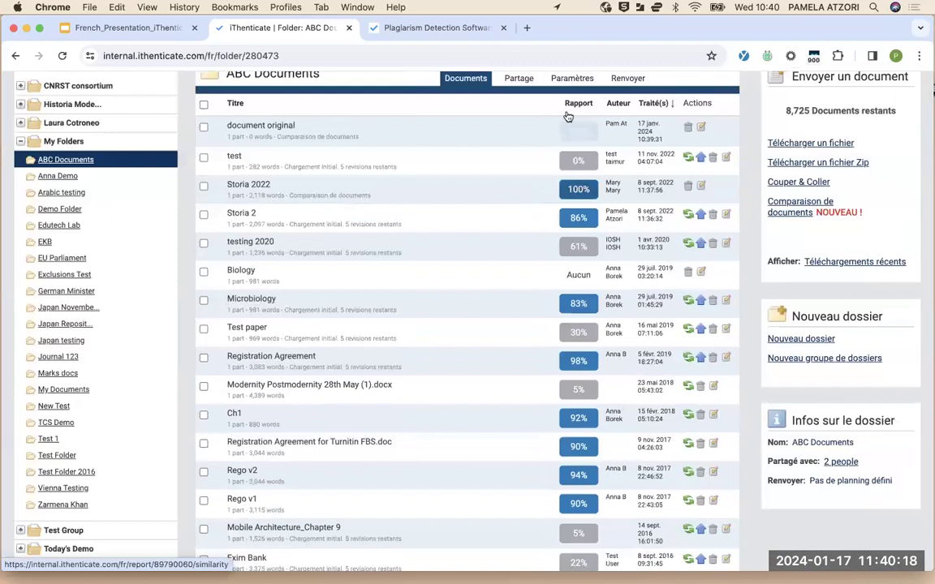
Open the Storia 2022 100% report and dismiss the Cinema Analysis.pdf match preview
click(567, 190)
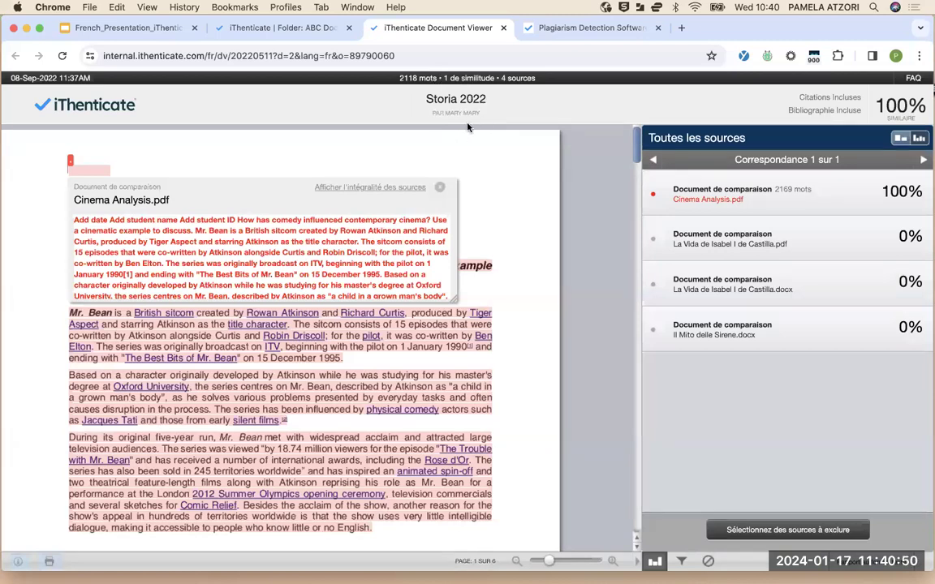
click(395, 172)
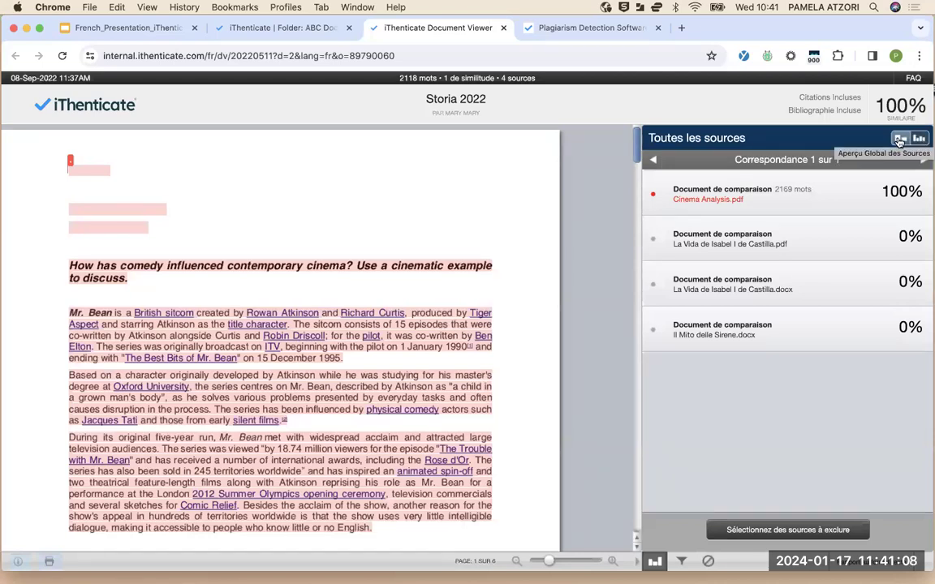
Switch between Aperçu Global des Sources and Toutes les sources, ending on the four-source list
click(899, 139)
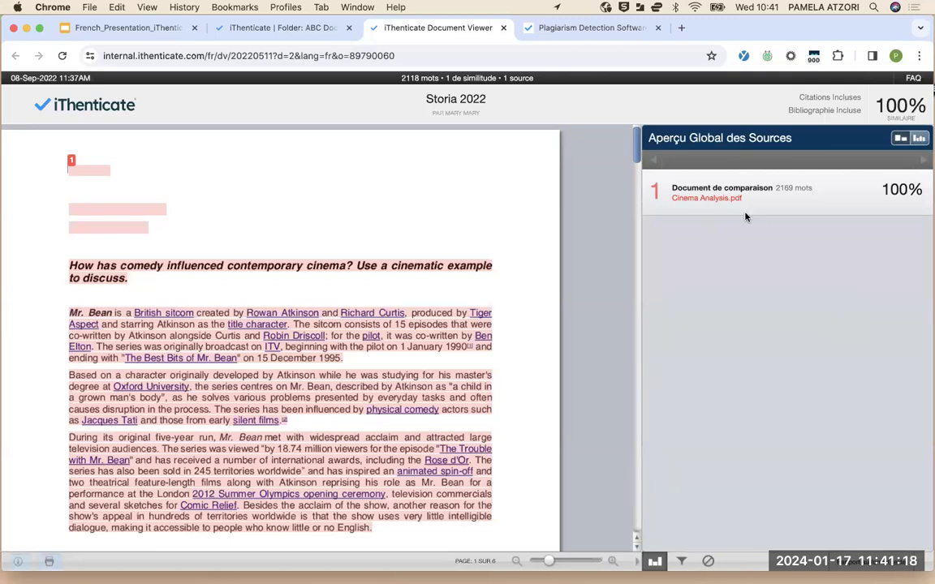
click(921, 144)
click(897, 141)
click(812, 192)
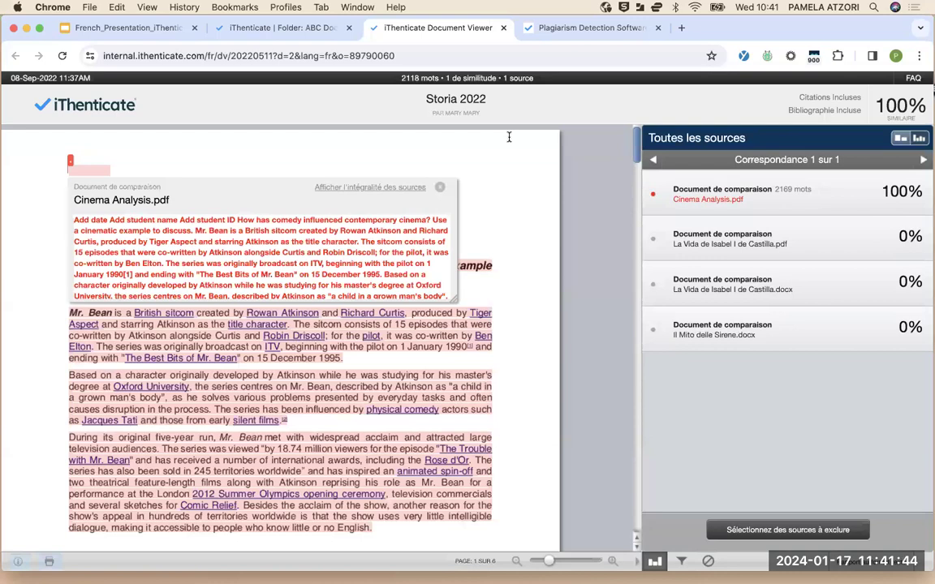
click(440, 188)
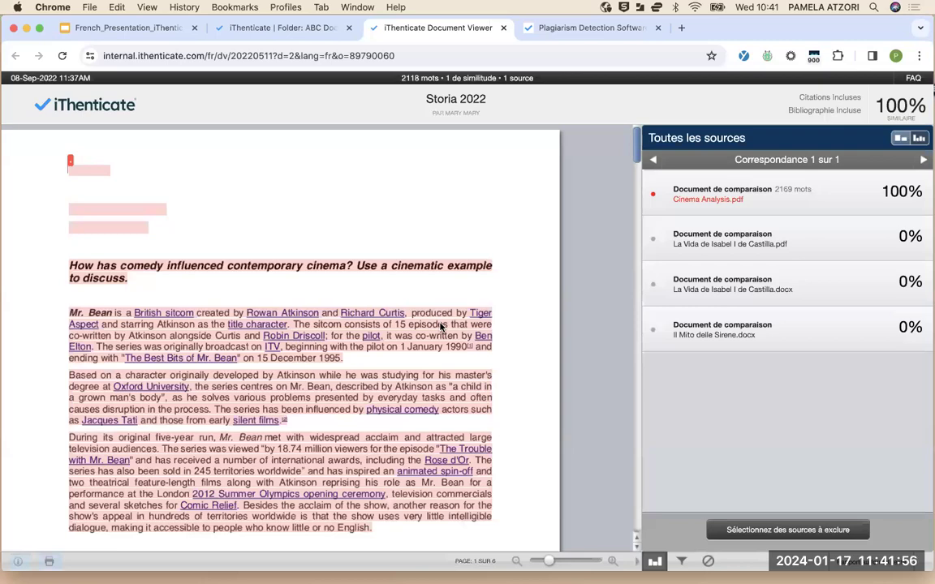
scroll(315, 384, down, 10)
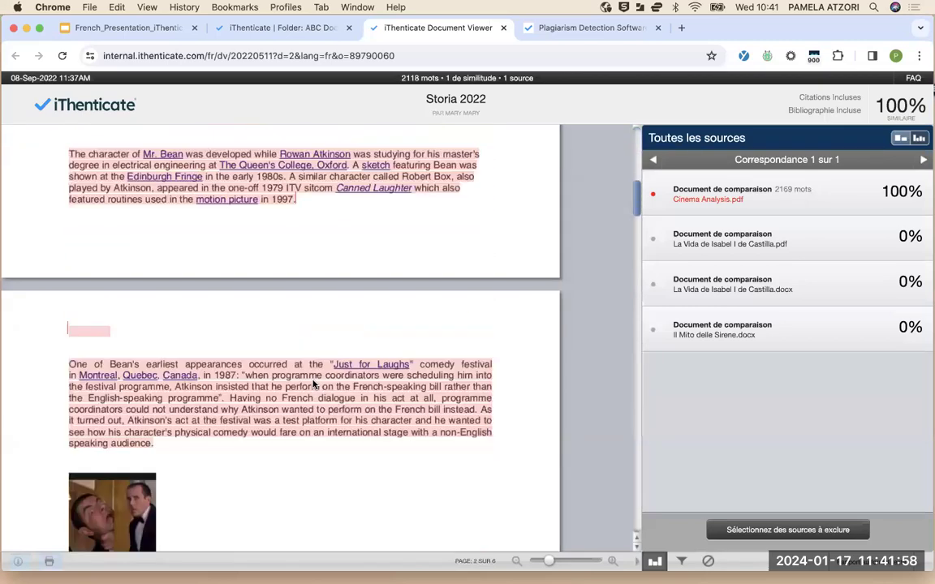
scroll(315, 384, down, 15)
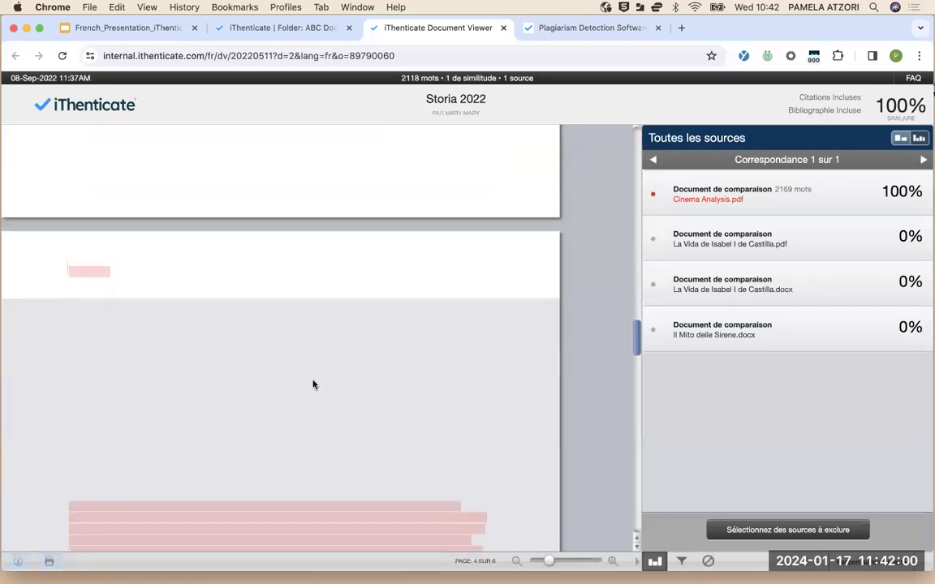
scroll(315, 384, up, 15)
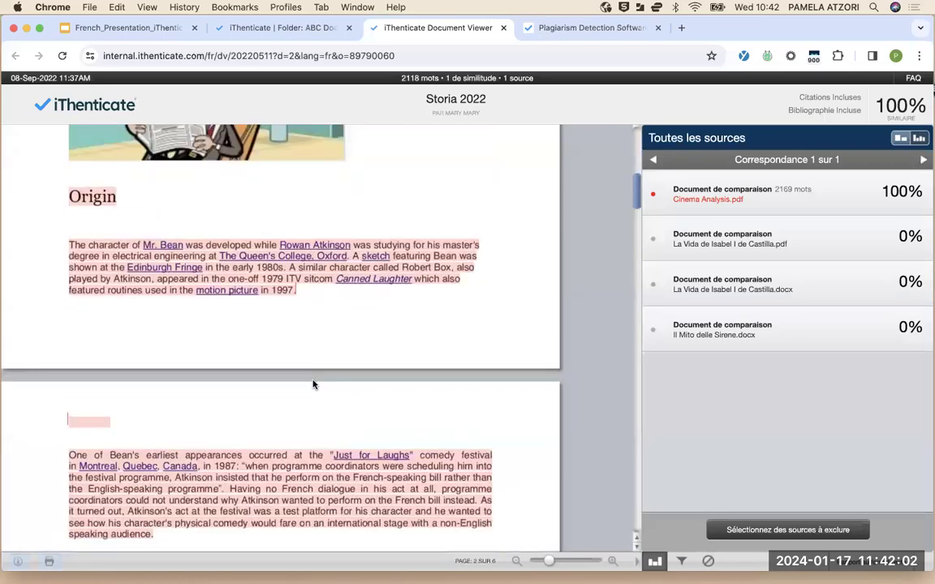
scroll(314, 385, up, 10)
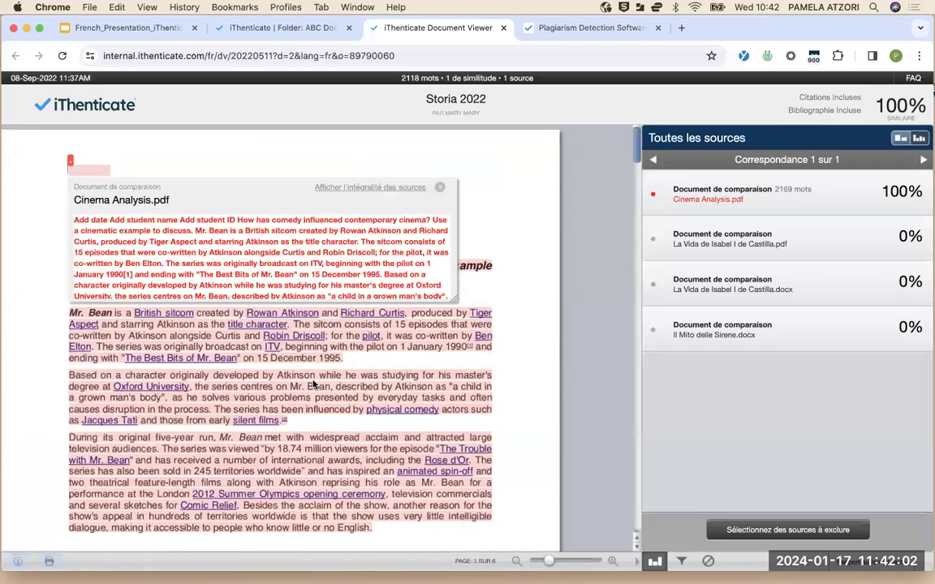
click(439, 192)
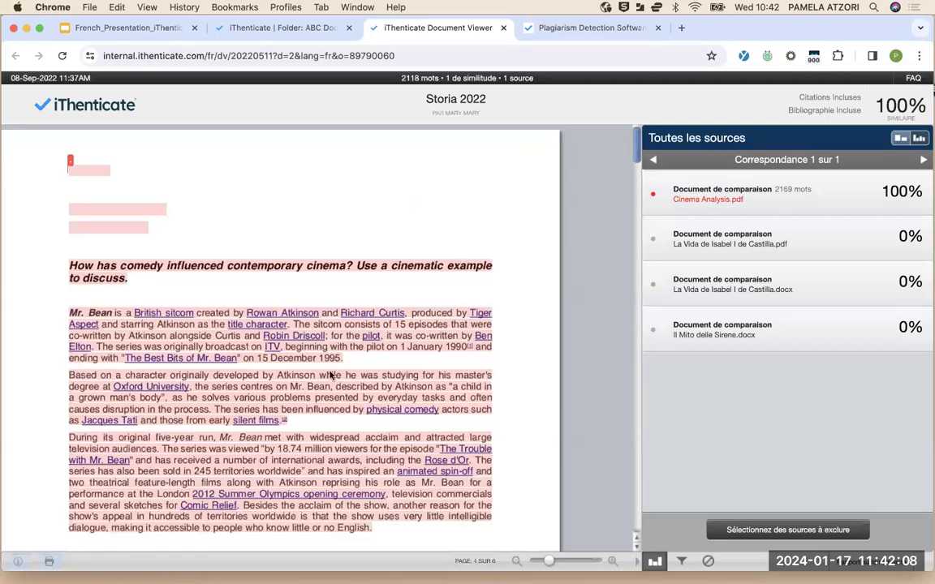
click(72, 163)
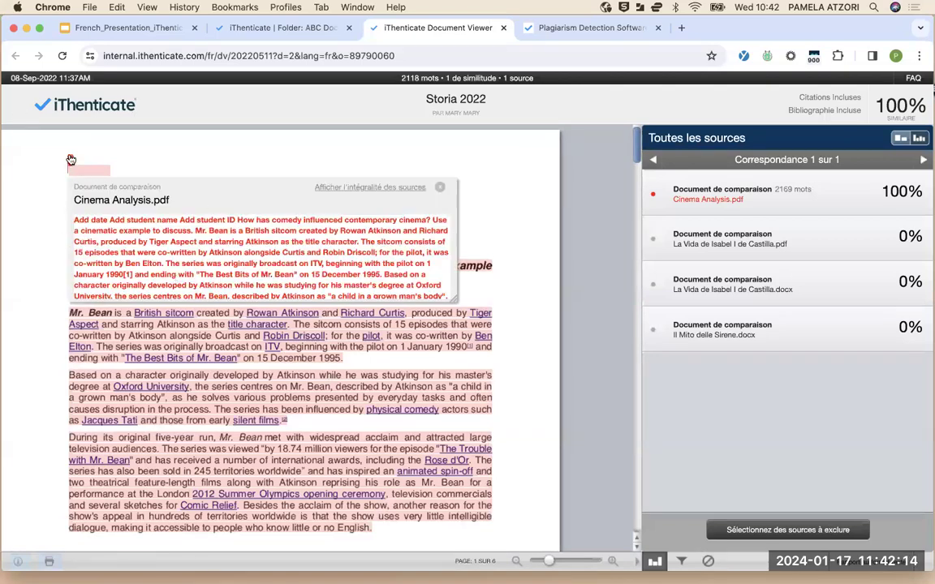
click(364, 188)
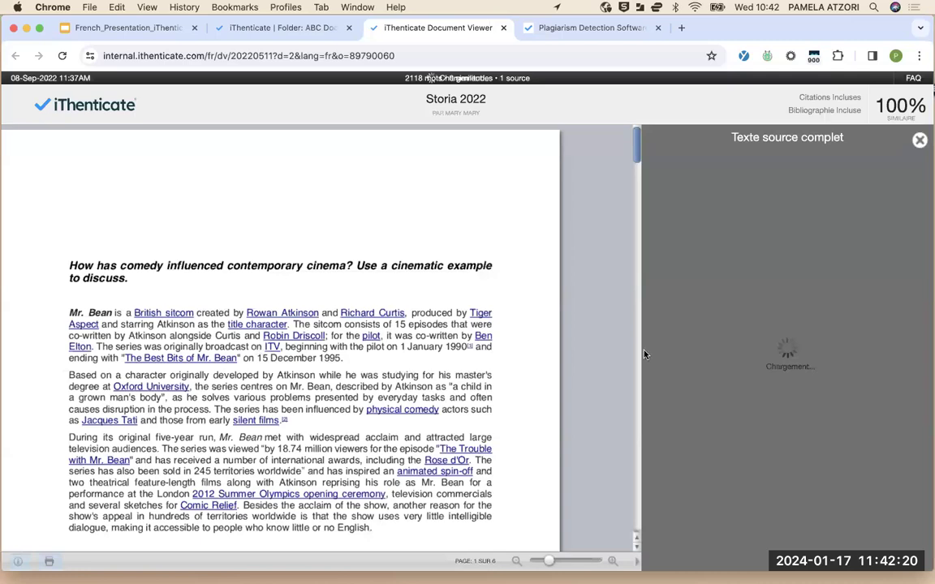
scroll(741, 319, down, 15)
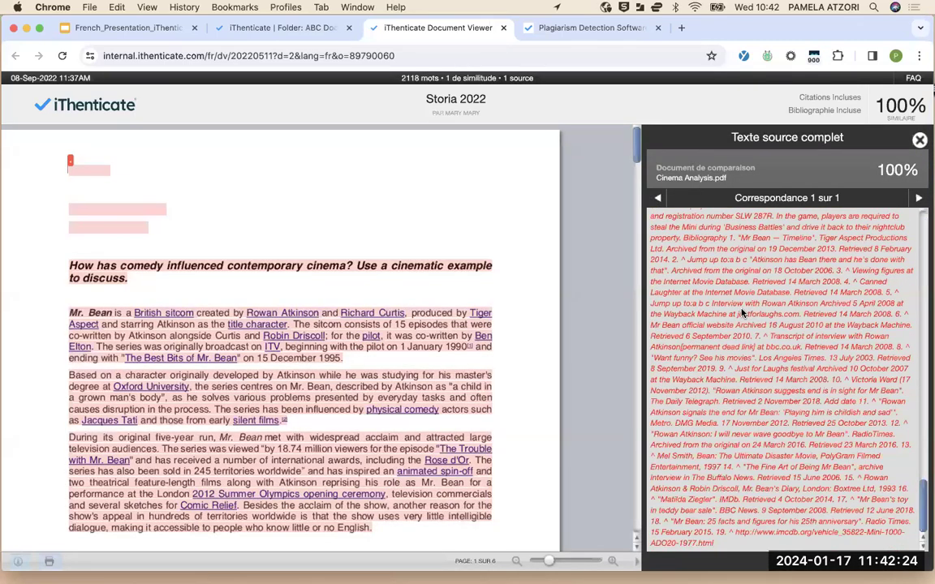
scroll(742, 313, up, 15)
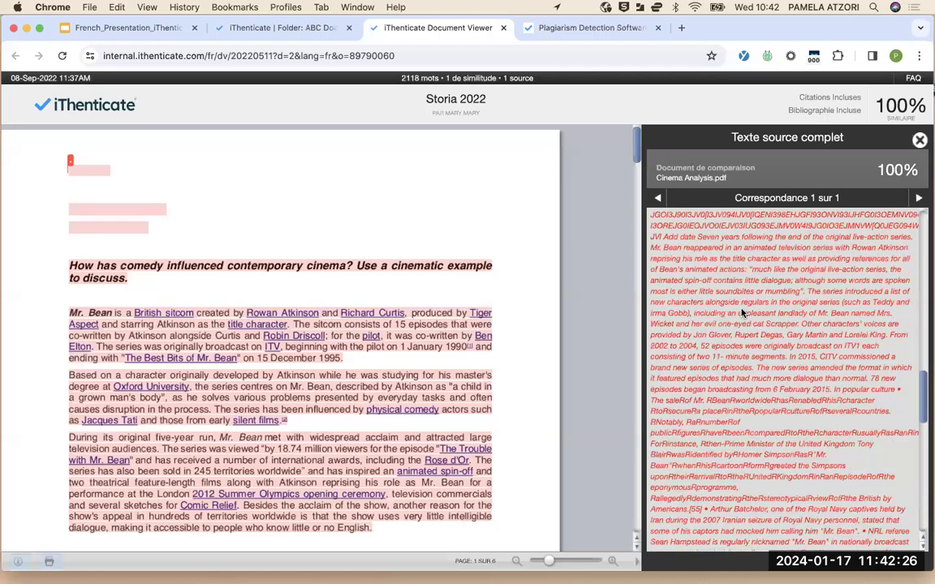
scroll(382, 429, down, 10)
scroll(382, 429, down, 15)
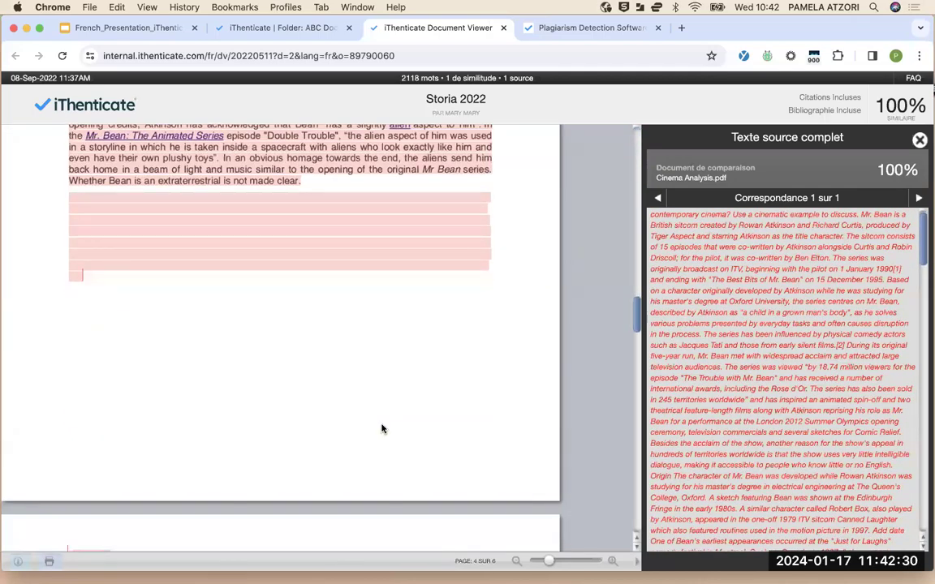
scroll(383, 429, down, 5)
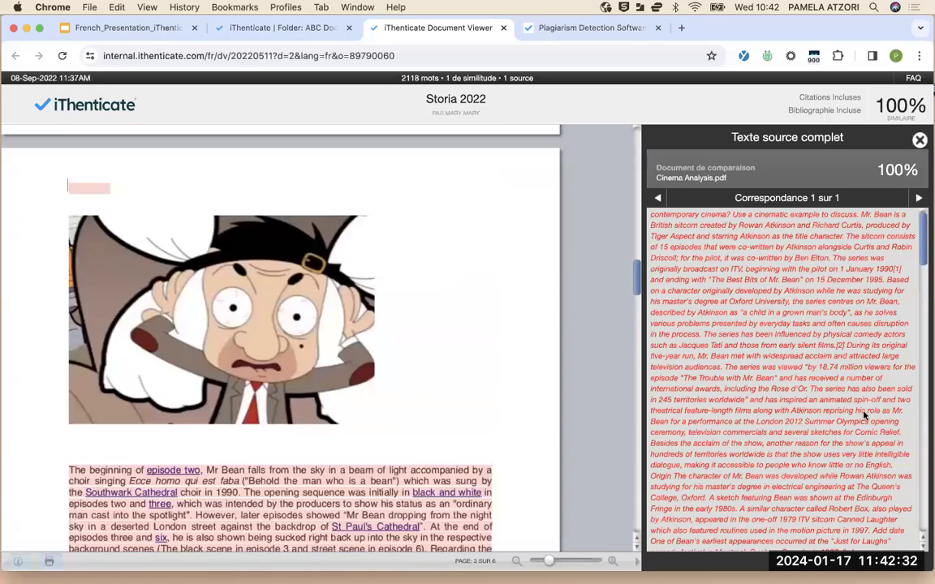
scroll(686, 358, up, 1)
scroll(686, 358, down, 20)
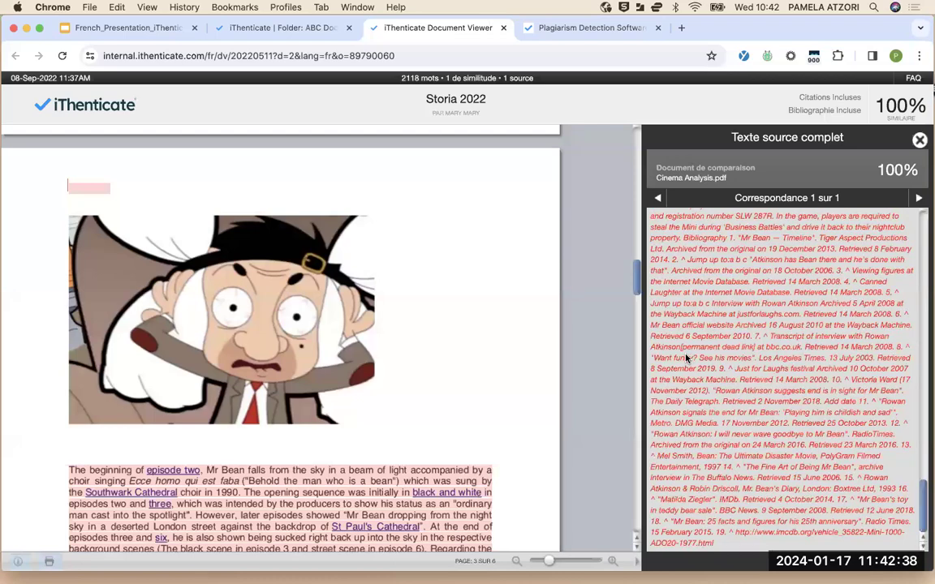
scroll(686, 358, up, 15)
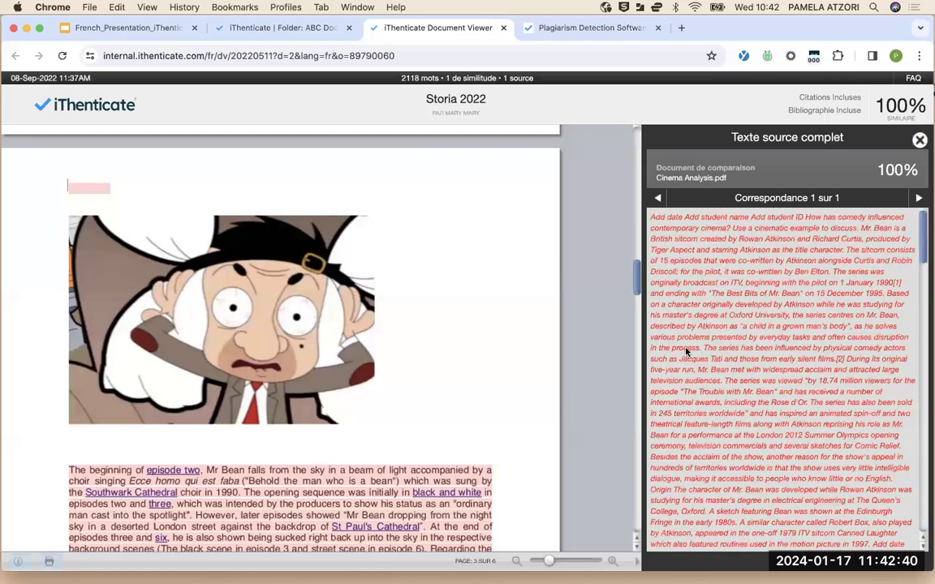
scroll(686, 324, down, 15)
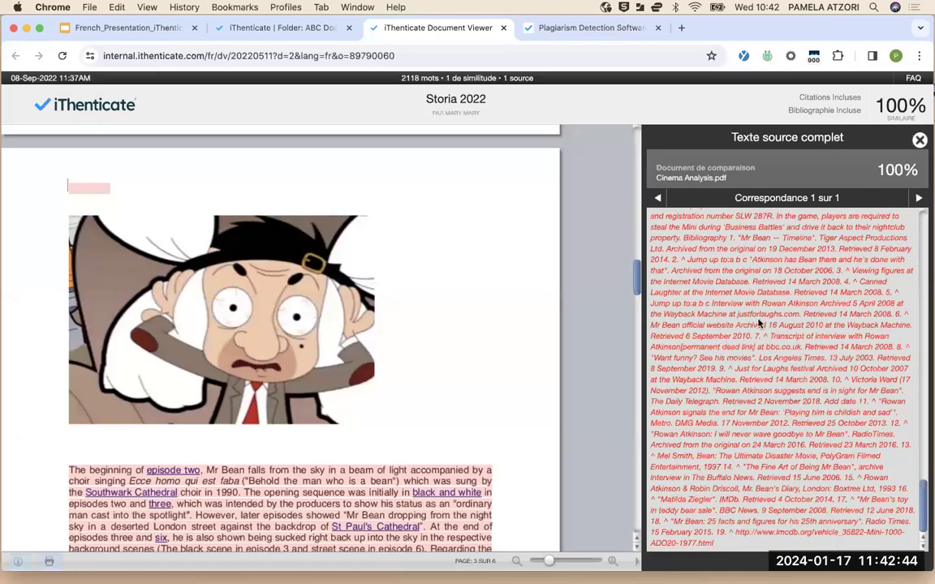
scroll(336, 406, down, 10)
scroll(335, 406, up, 20)
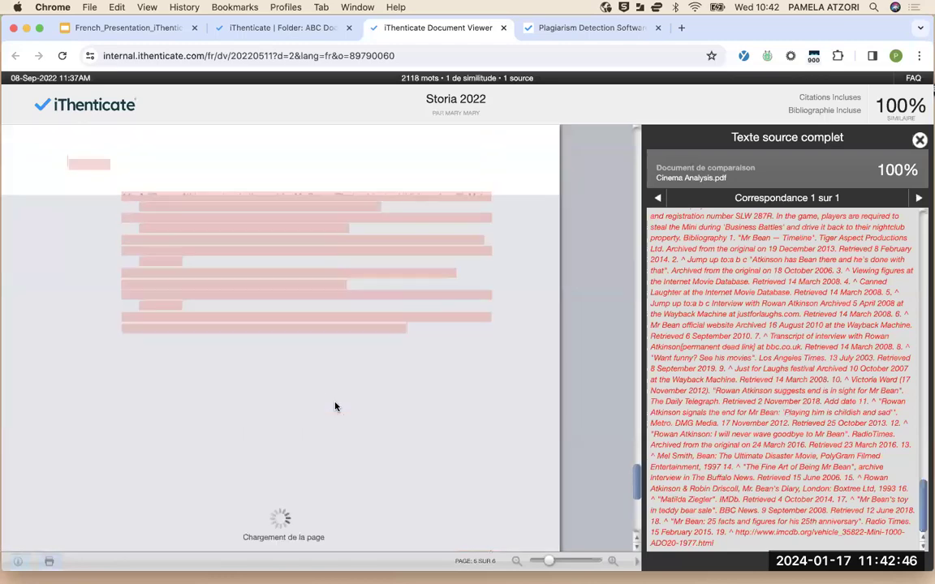
scroll(335, 406, up, 8)
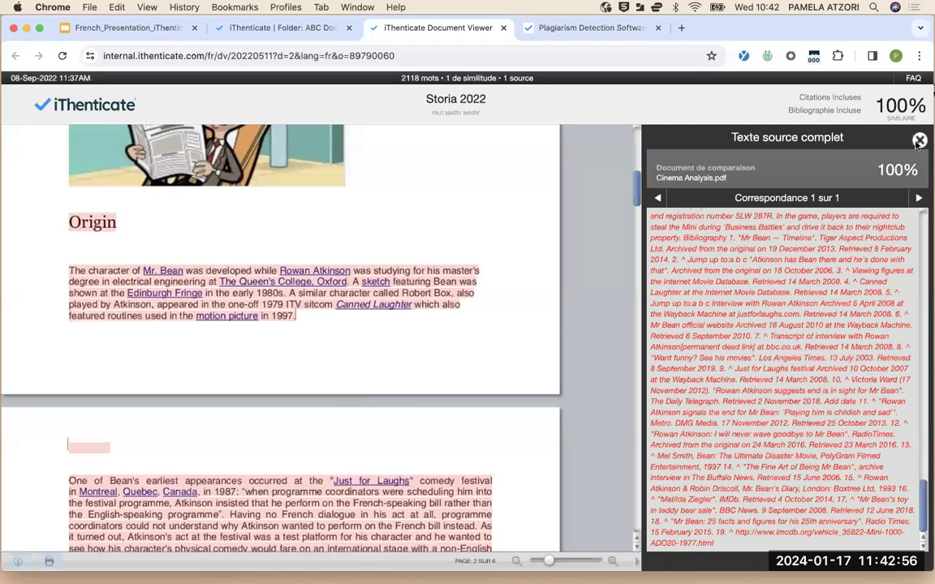
click(919, 140)
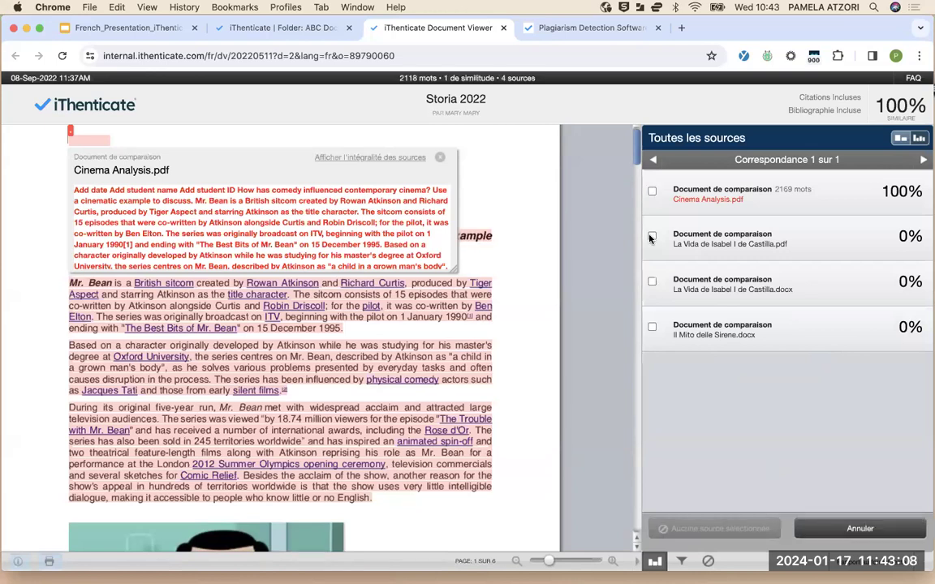
Exclude both La Vida de Isabel I de Castilla files and Il Mito delle Sirene.docx with Exclure (3)
click(652, 235)
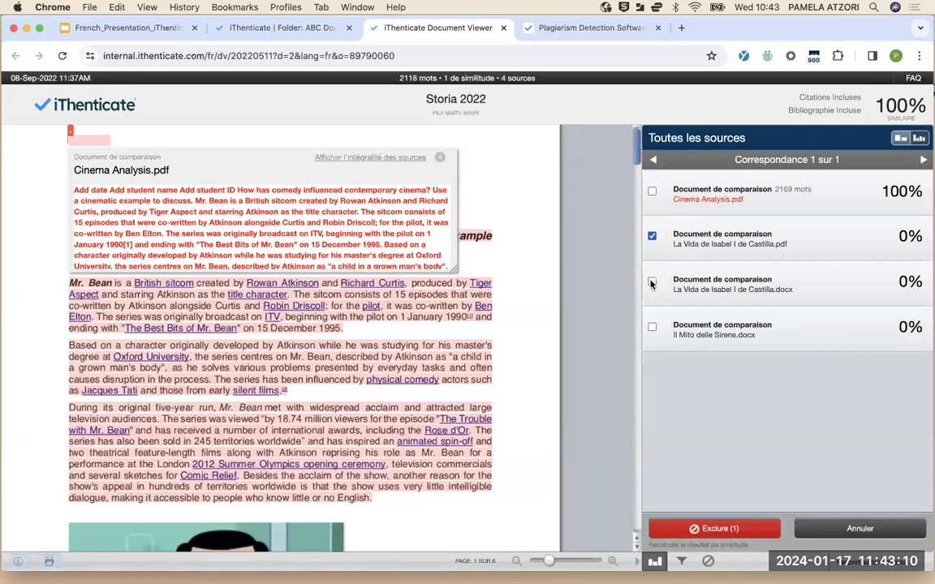
click(652, 282)
click(651, 327)
click(696, 529)
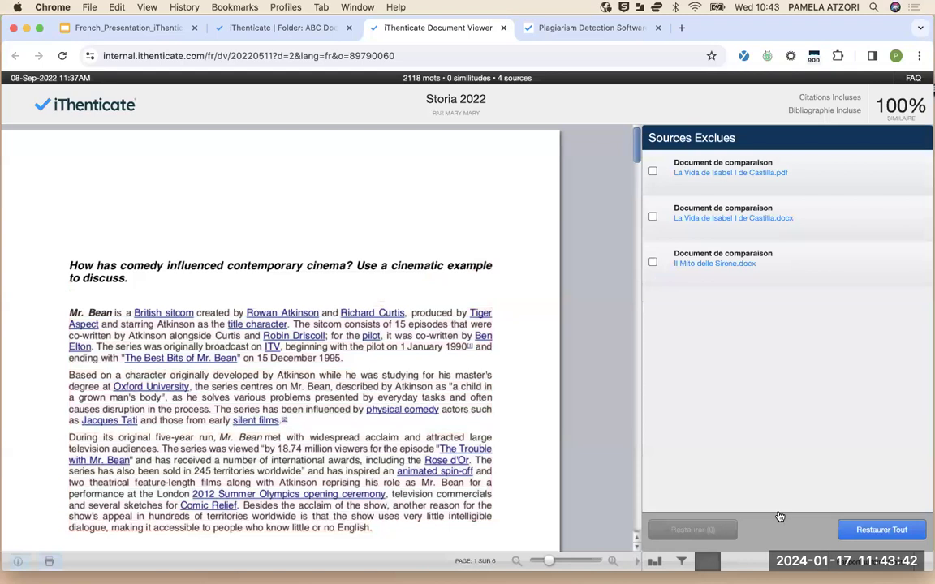
Restore every excluded source with Restaurer Tout and return to the Toutes les sources list
click(652, 217)
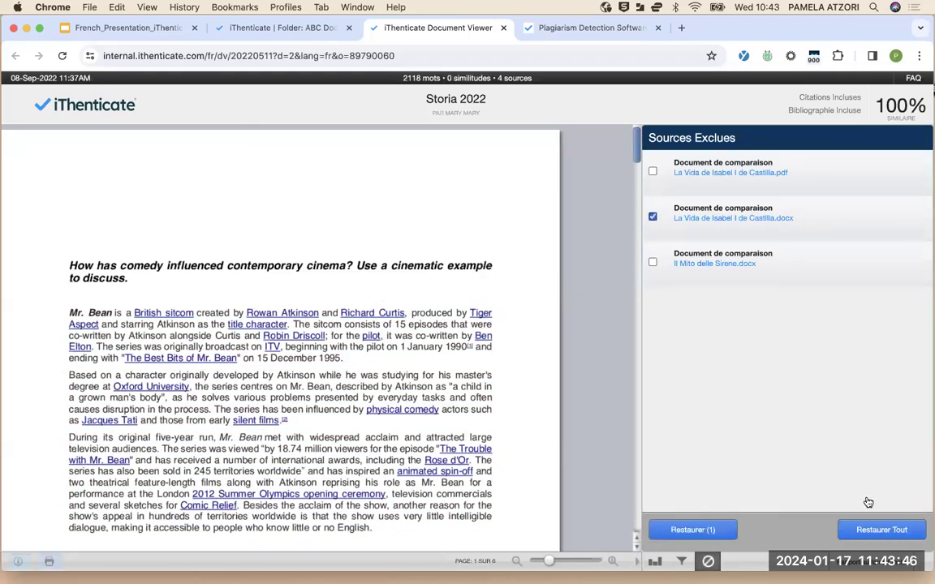
click(652, 218)
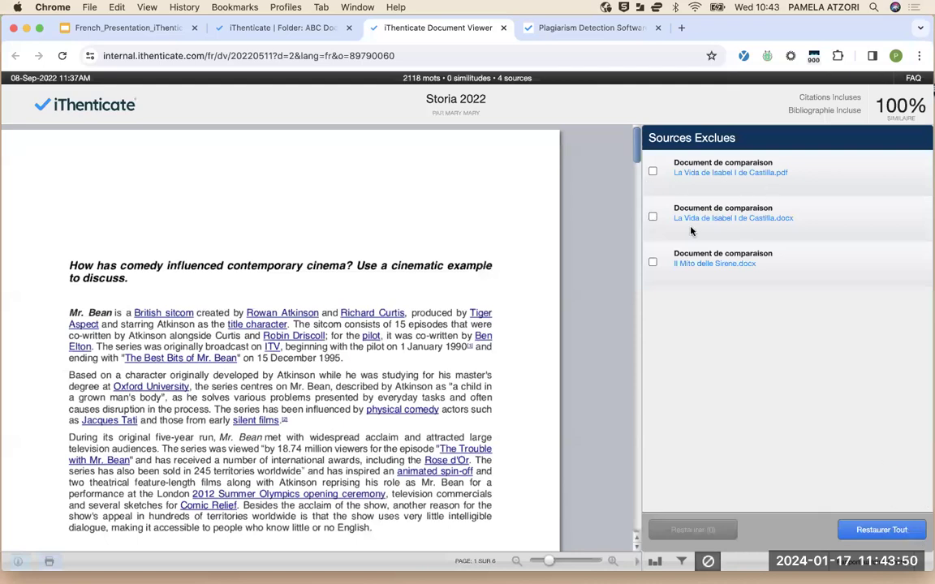
click(855, 530)
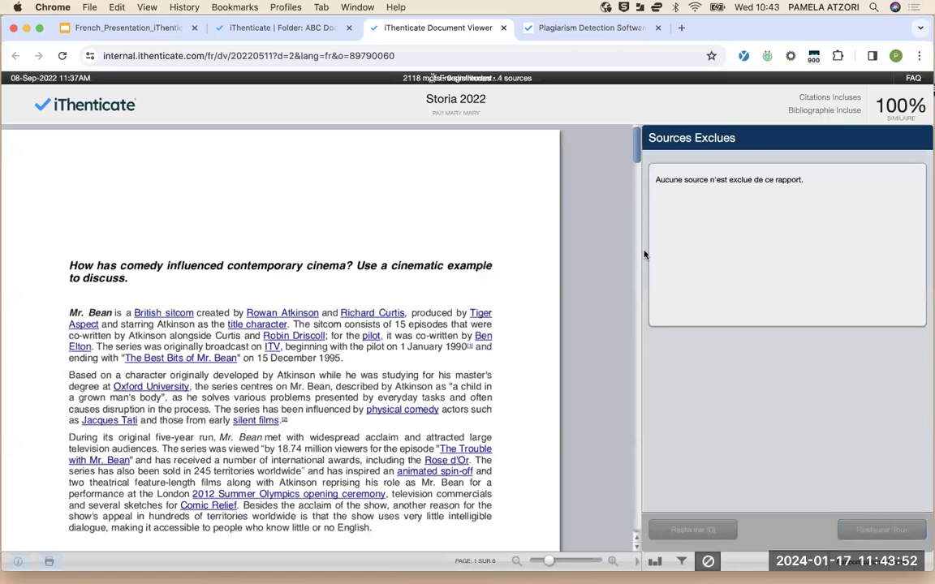
click(655, 562)
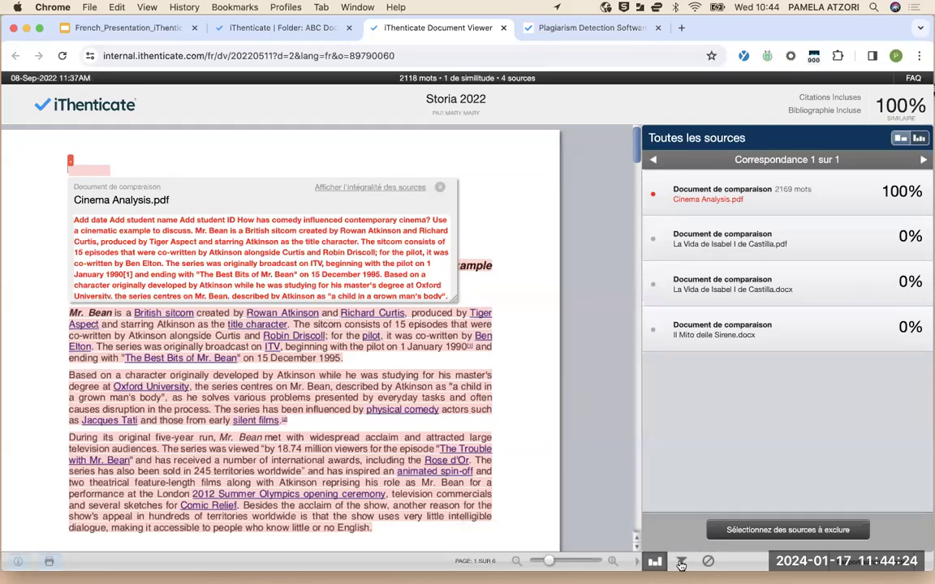
Apply report filters Exclure les Citations and Exclure la Bibliographie
click(681, 566)
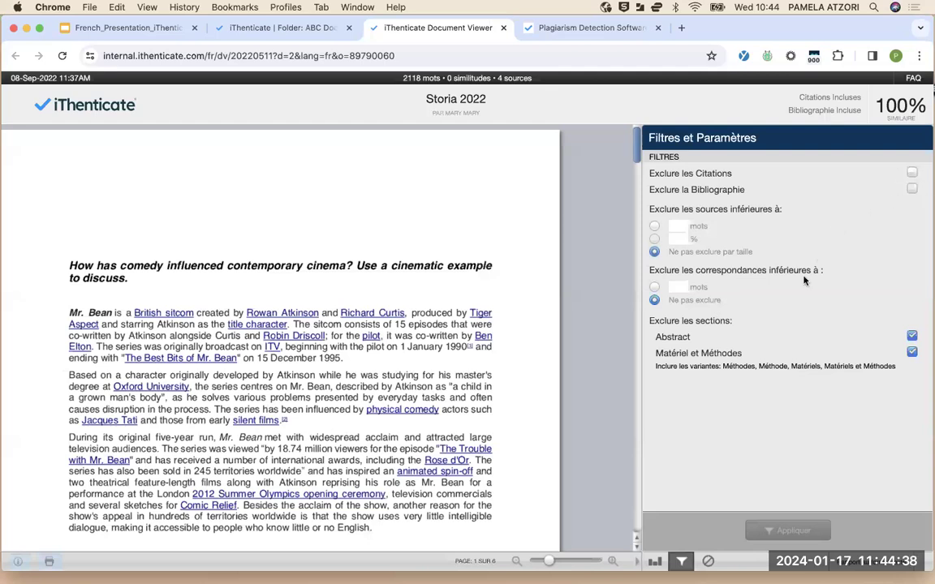
click(913, 172)
click(912, 189)
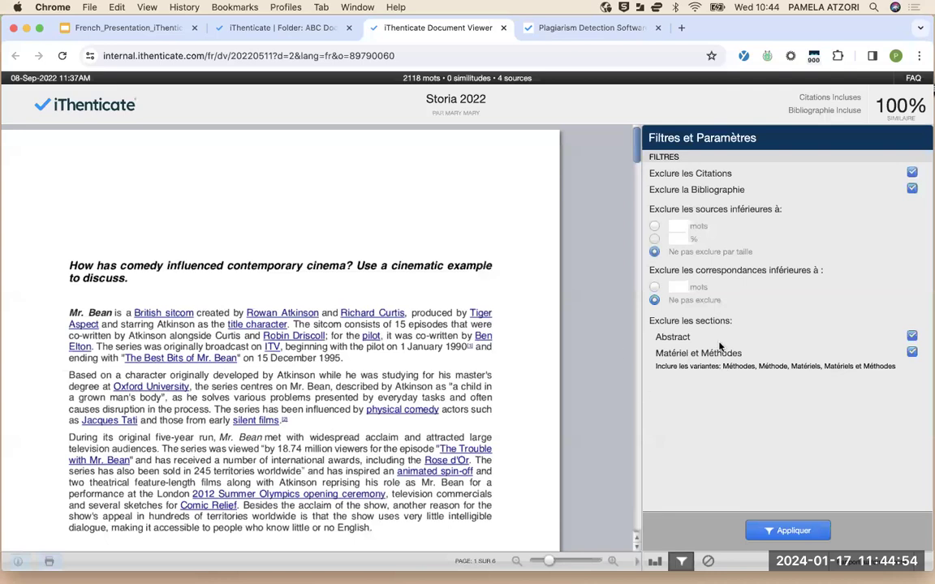
click(801, 531)
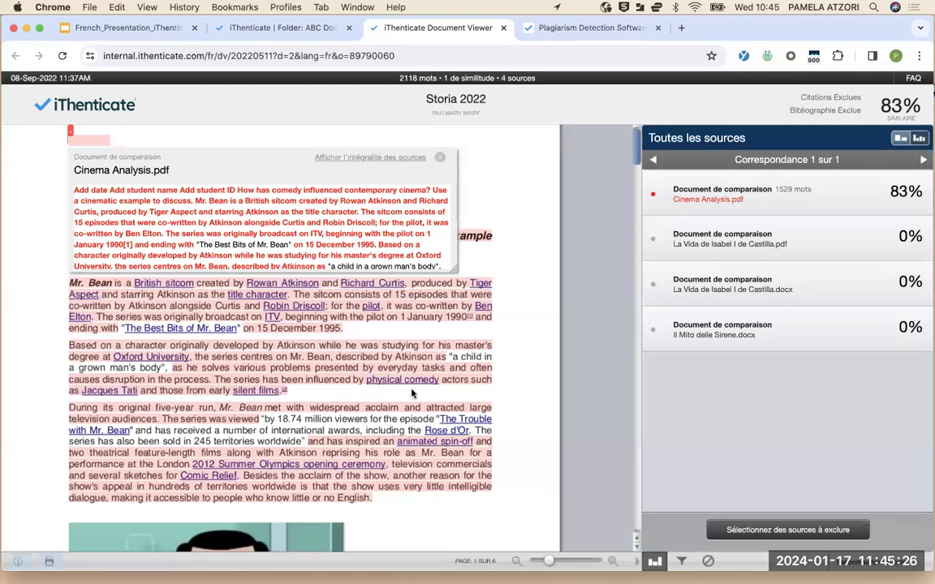
Scroll through all six pages of the Storia 2022 report now at 83% similarity
scroll(411, 393, down, 2)
scroll(412, 393, down, 1)
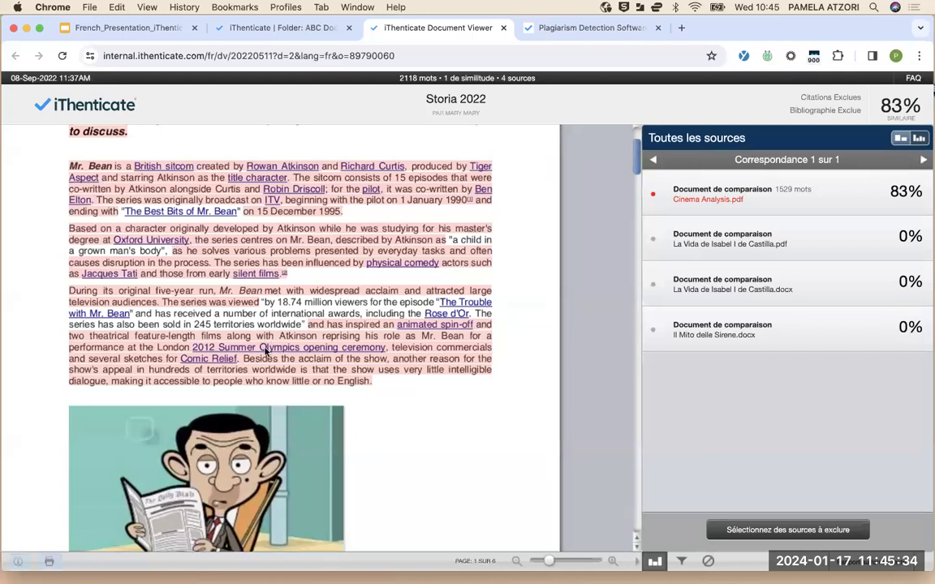
scroll(268, 357, down, 8)
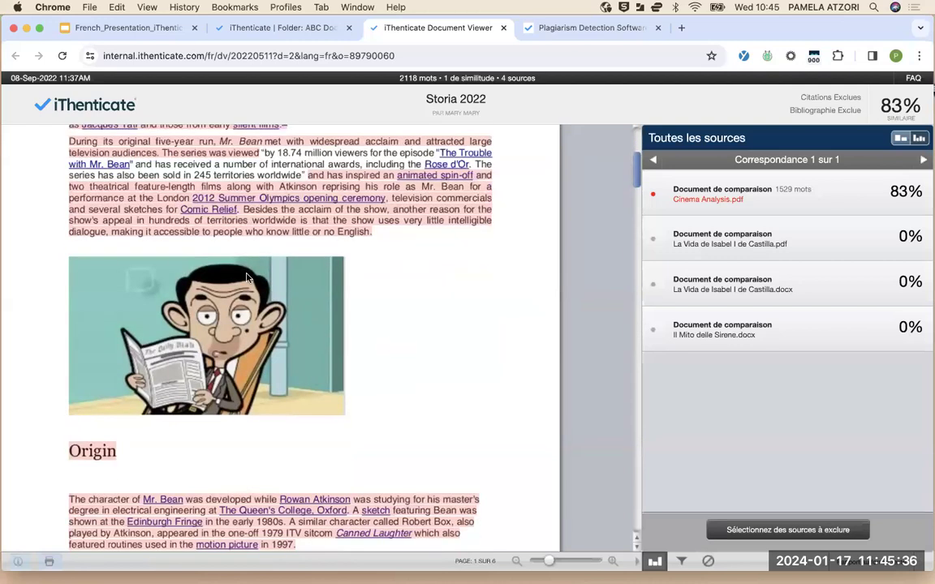
scroll(275, 464, down, 8)
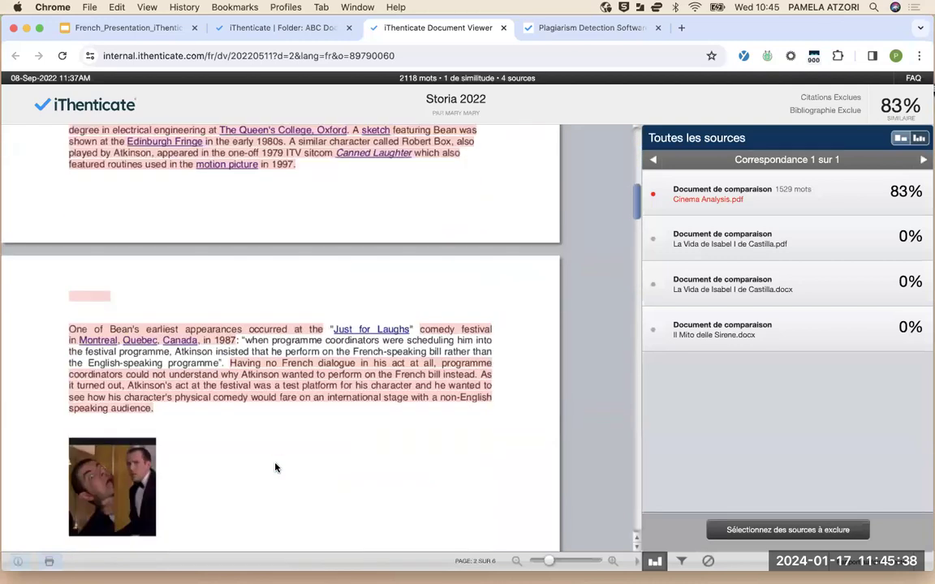
scroll(275, 439, down, 4)
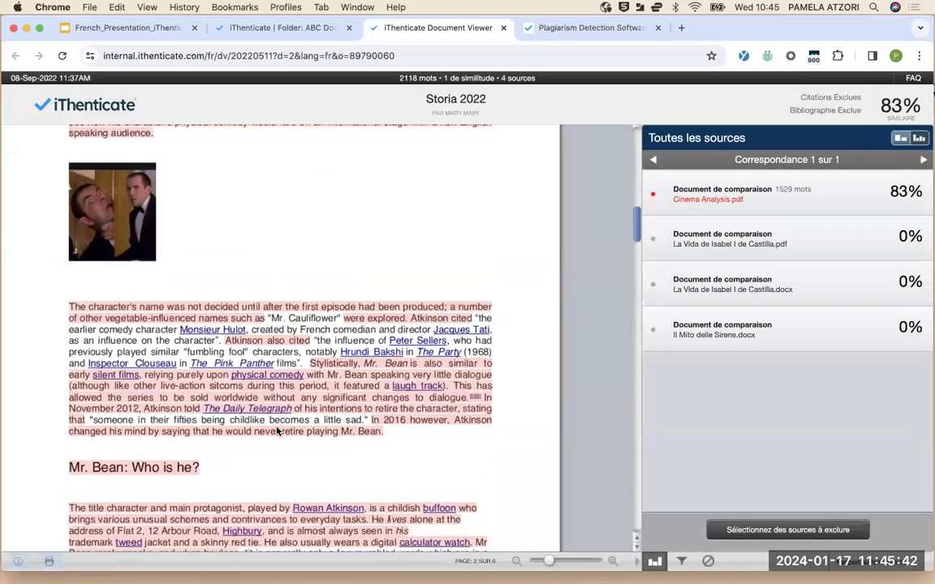
scroll(276, 431, down, 3)
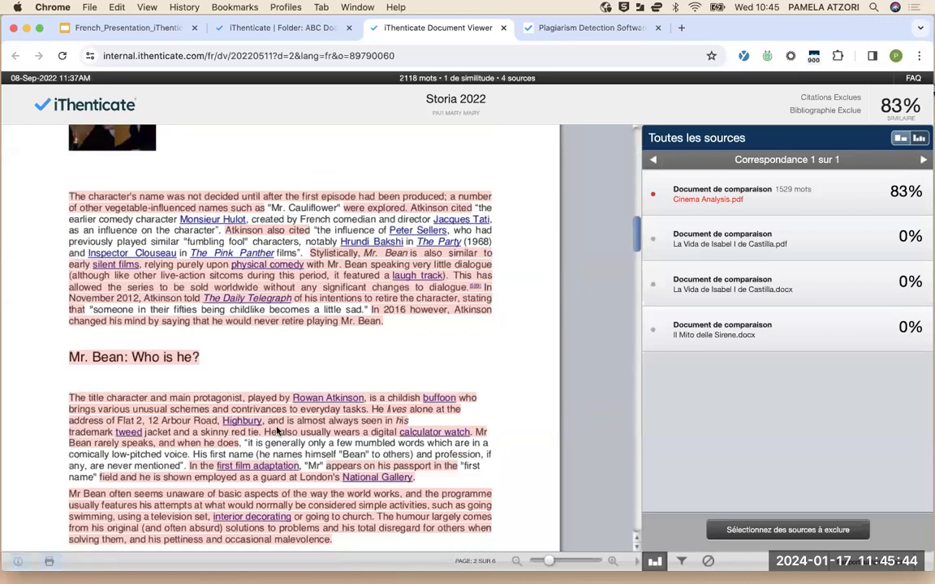
scroll(277, 431, down, 6)
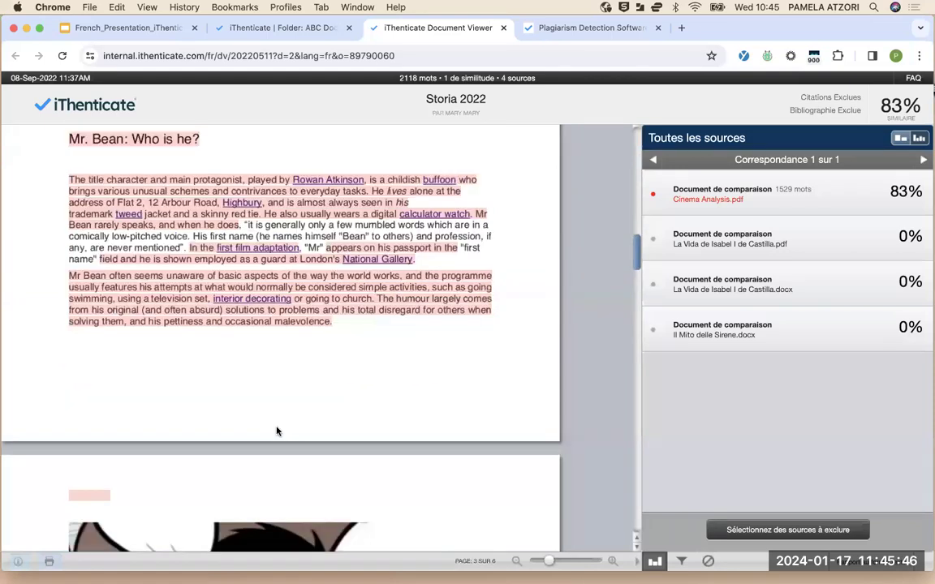
scroll(276, 431, up, 2)
scroll(240, 365, down, 8)
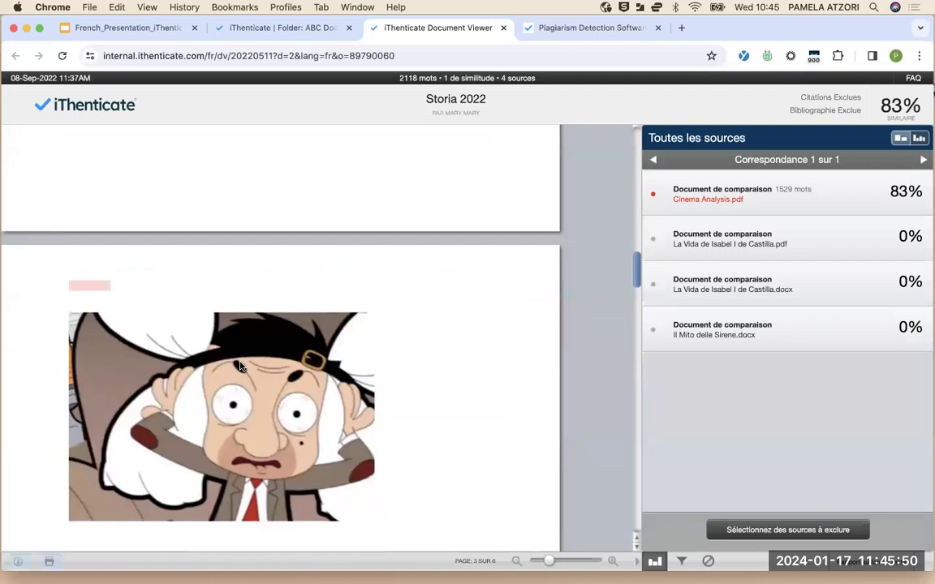
scroll(347, 438, down, 10)
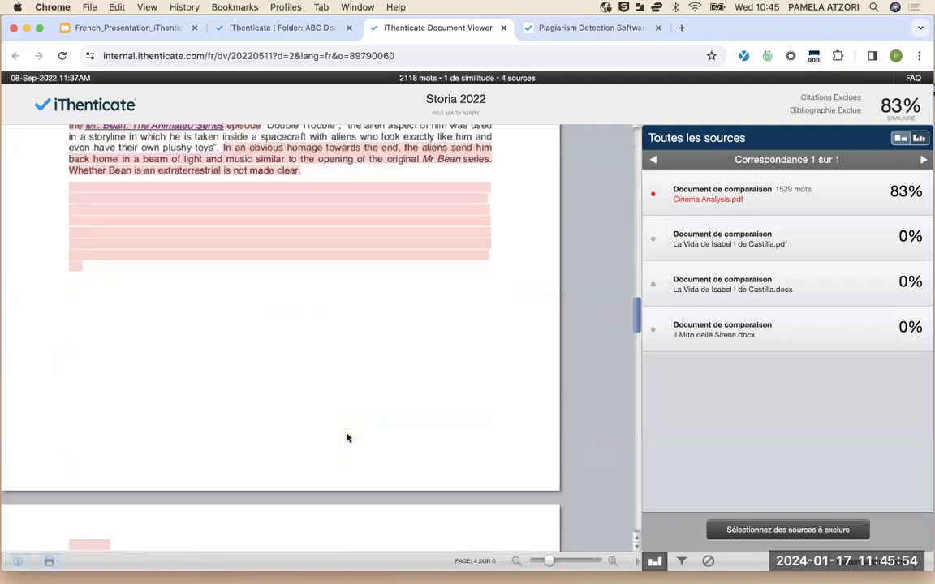
scroll(347, 438, down, 10)
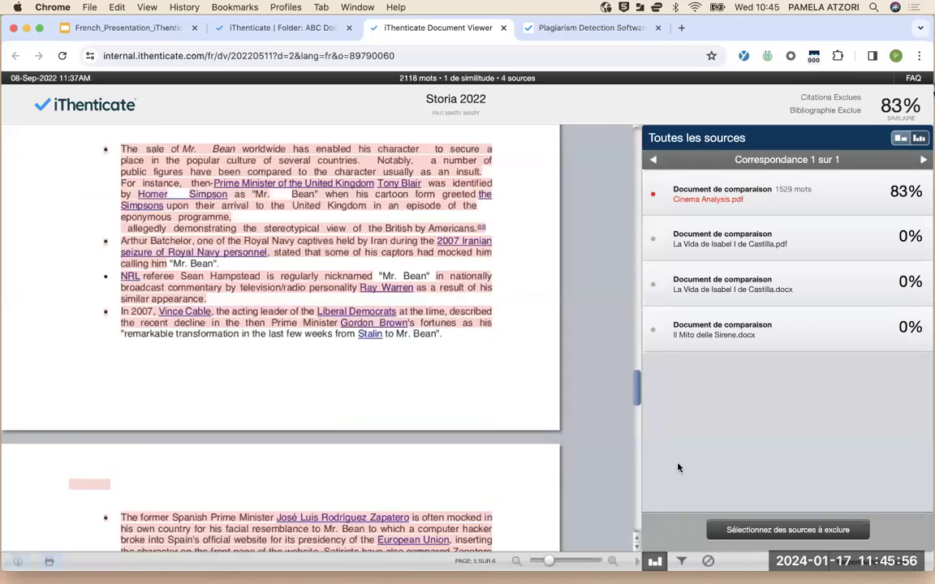
scroll(679, 468, down, 13)
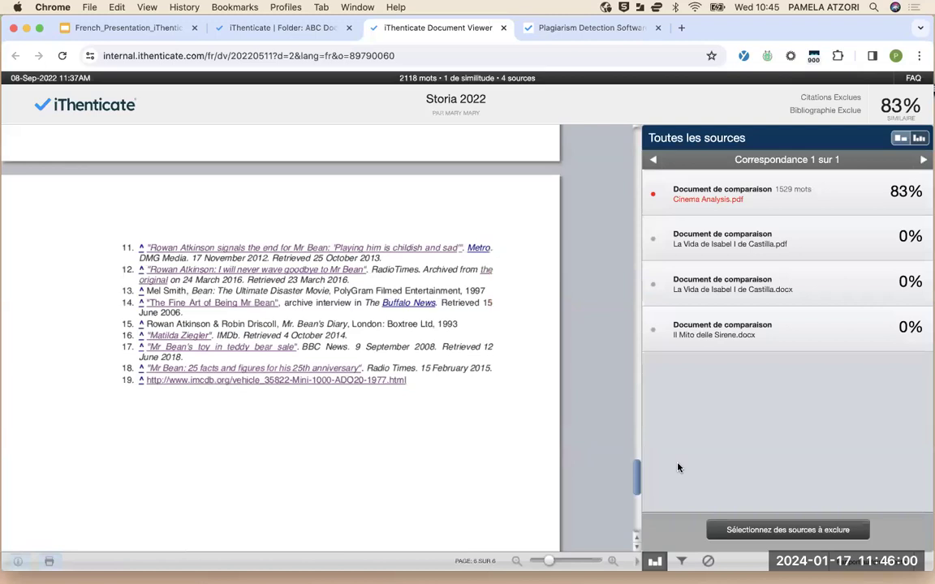
scroll(678, 467, up, 4)
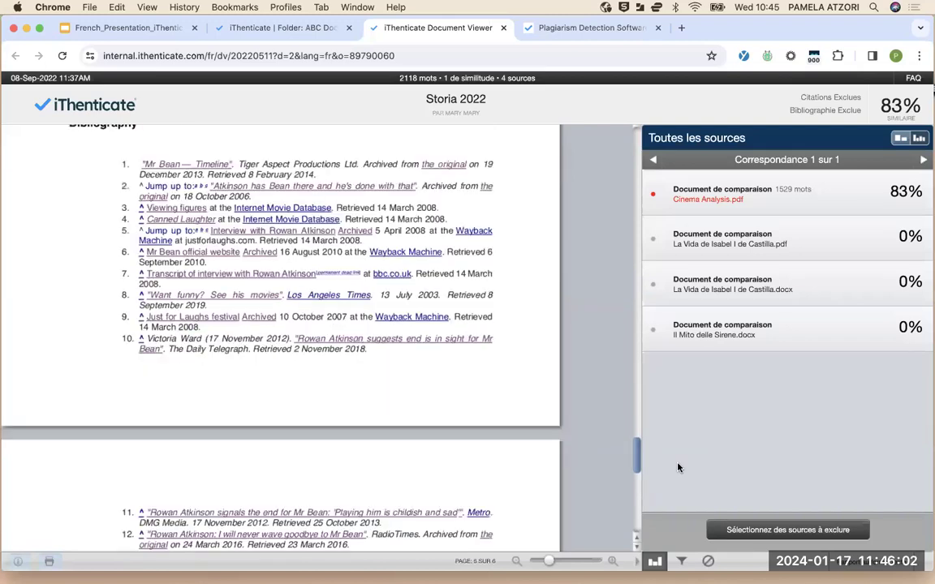
scroll(395, 250, up, 3)
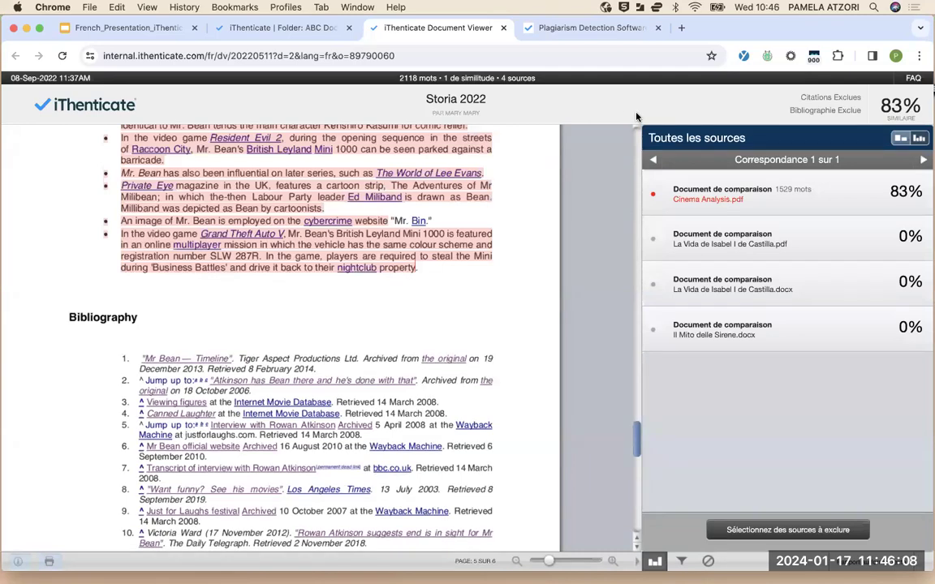
scroll(637, 117, up, 2)
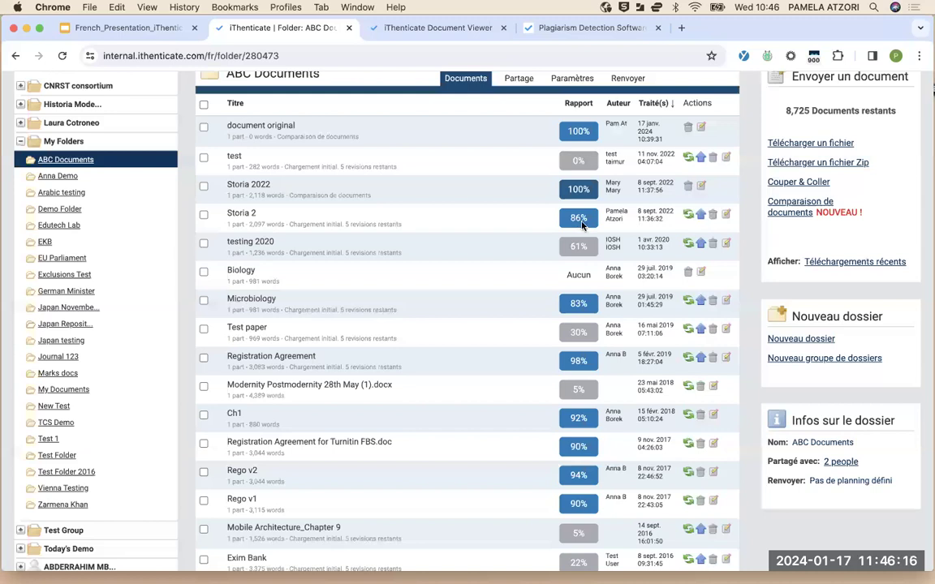
Open Storia 2's 86% report, close the plants2012.com excerpt, then flip to the folder tab and back
click(579, 218)
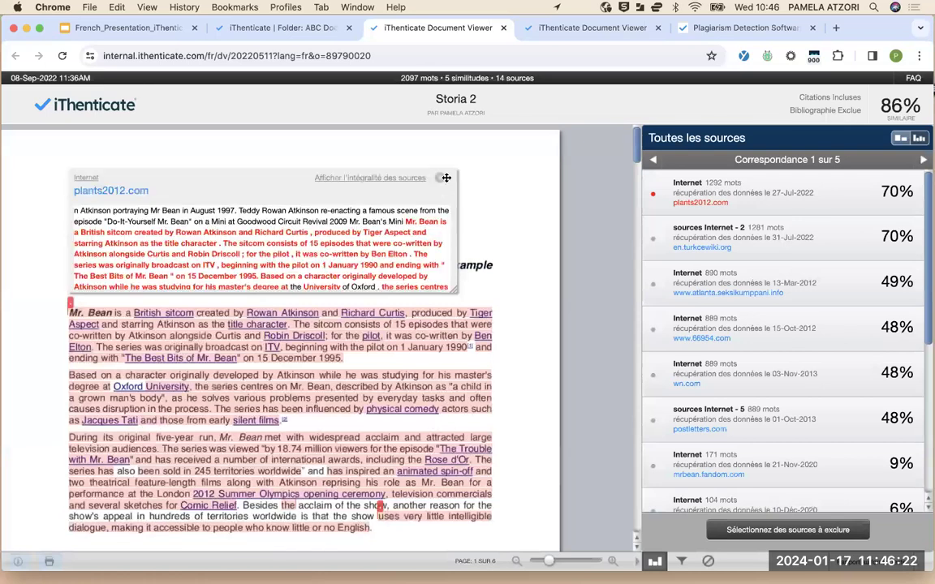
click(399, 163)
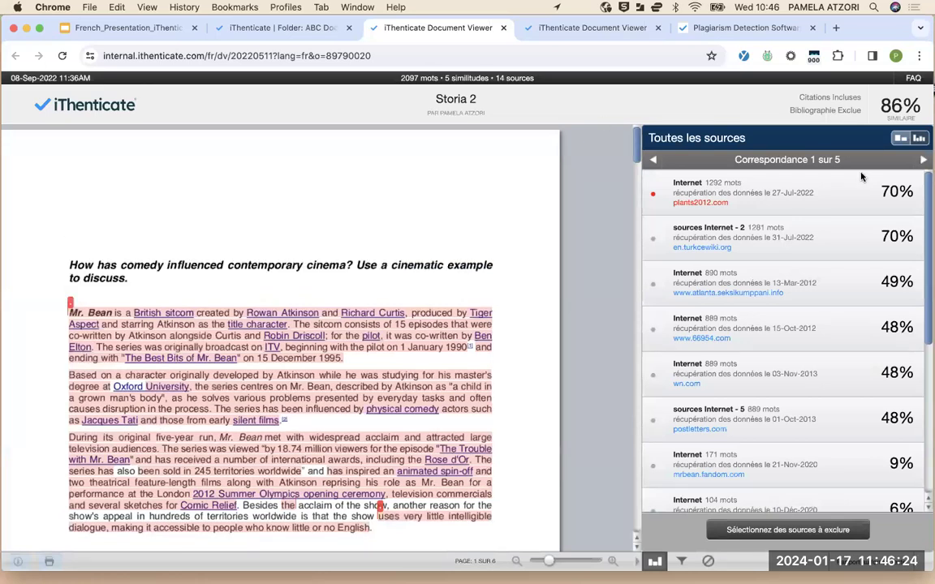
mouse_move(862, 177)
key(ctrl+shift+Tab)
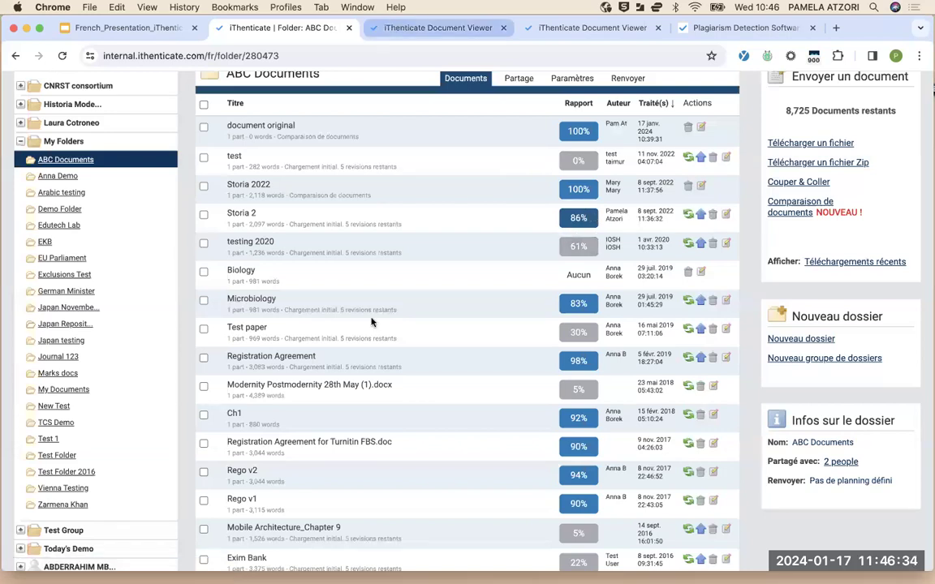
key(ctrl+Tab)
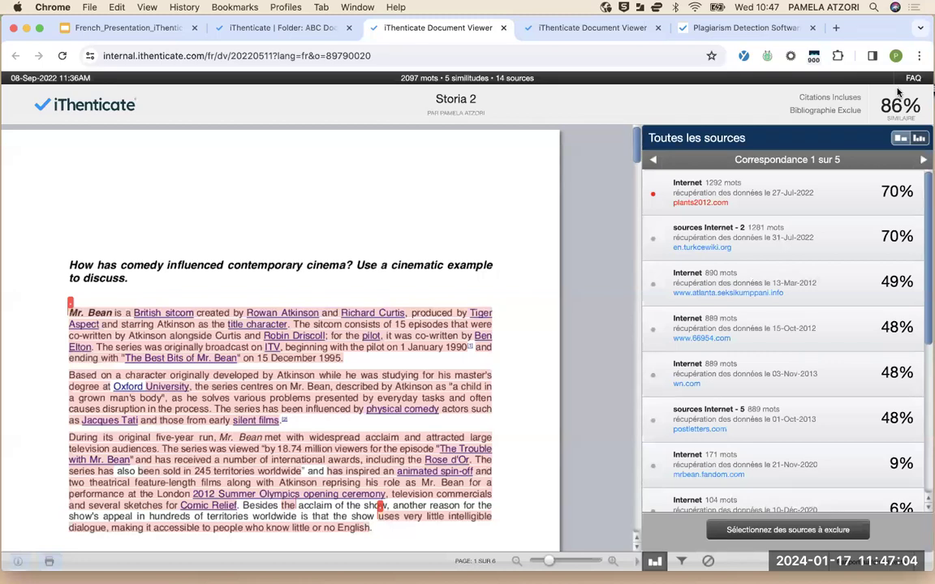
Scroll the Storia 2 report through page 4, then open and close the plants2012.com match preview
scroll(344, 388, down, 5)
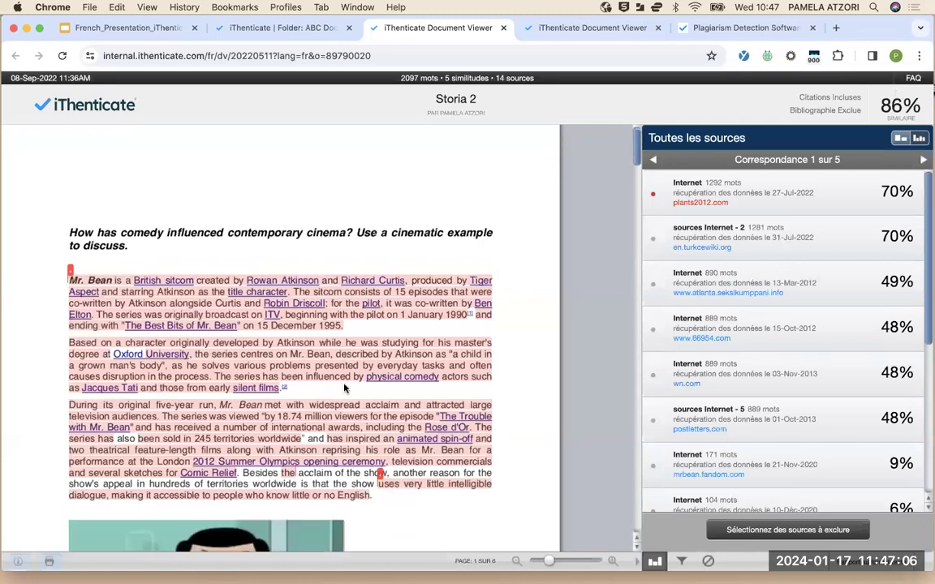
scroll(344, 389, down, 12)
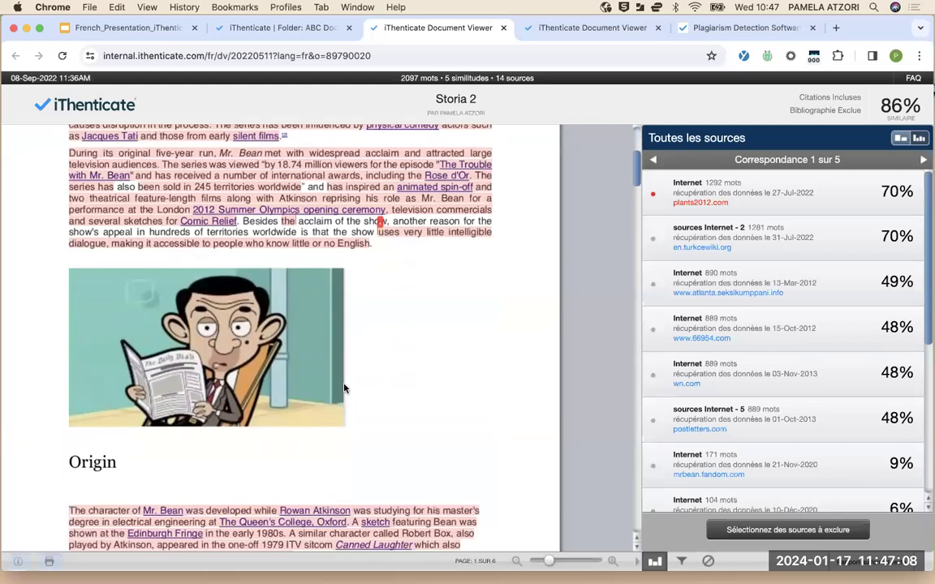
scroll(344, 389, down, 15)
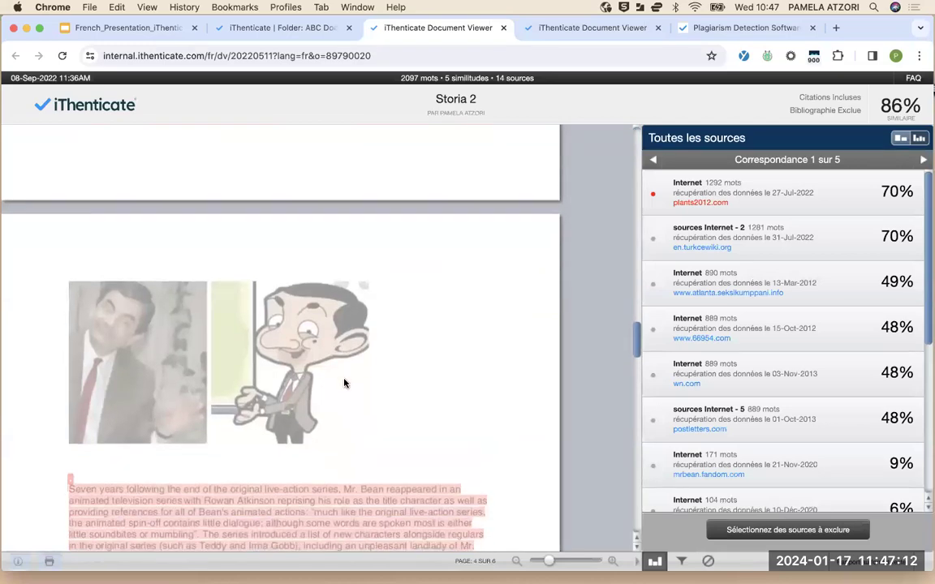
scroll(344, 384, down, 5)
scroll(344, 383, down, 2)
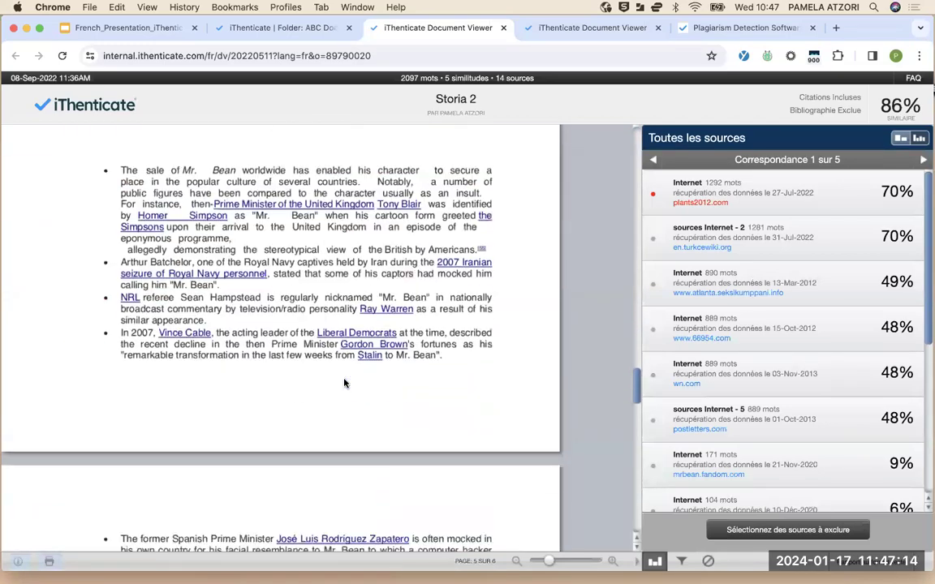
scroll(344, 383, up, 9)
scroll(344, 383, up, 10)
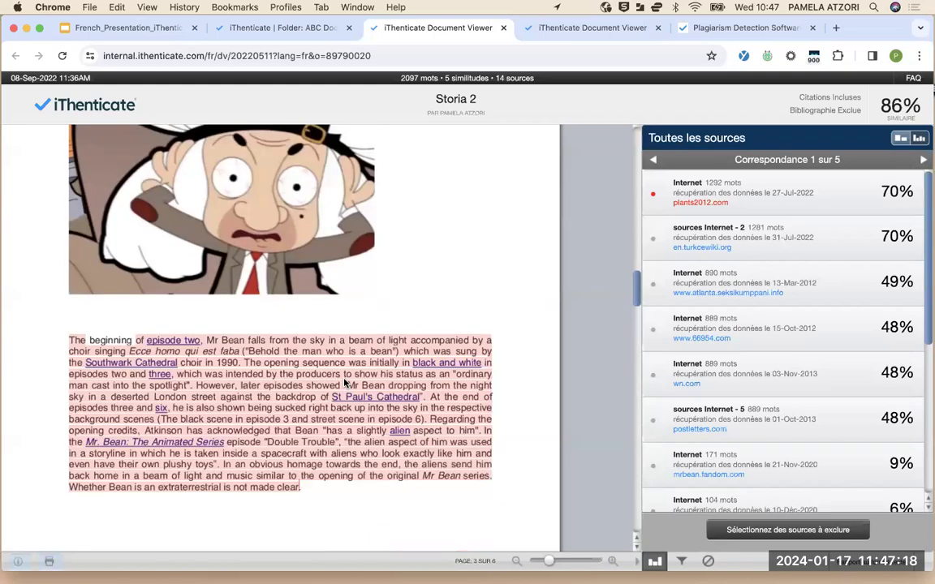
click(344, 383)
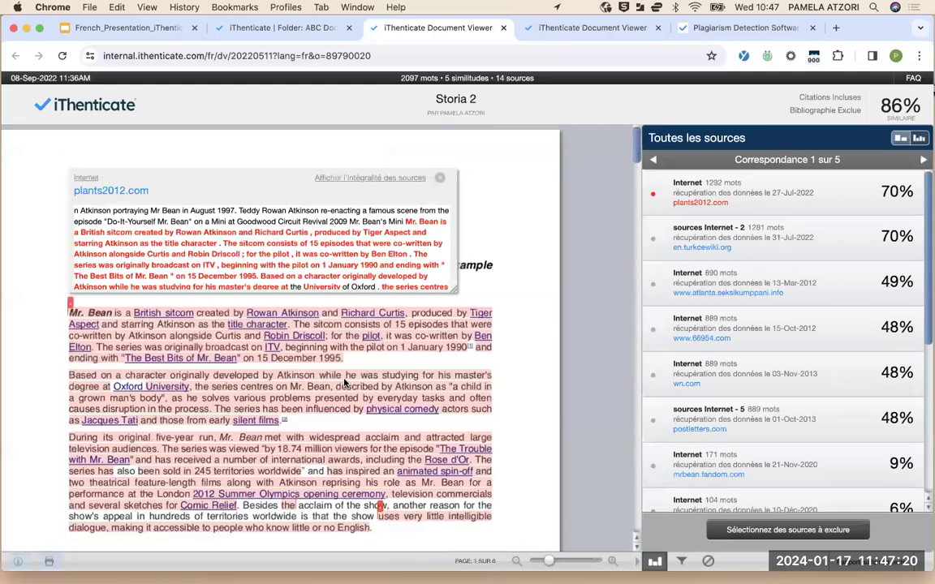
click(438, 180)
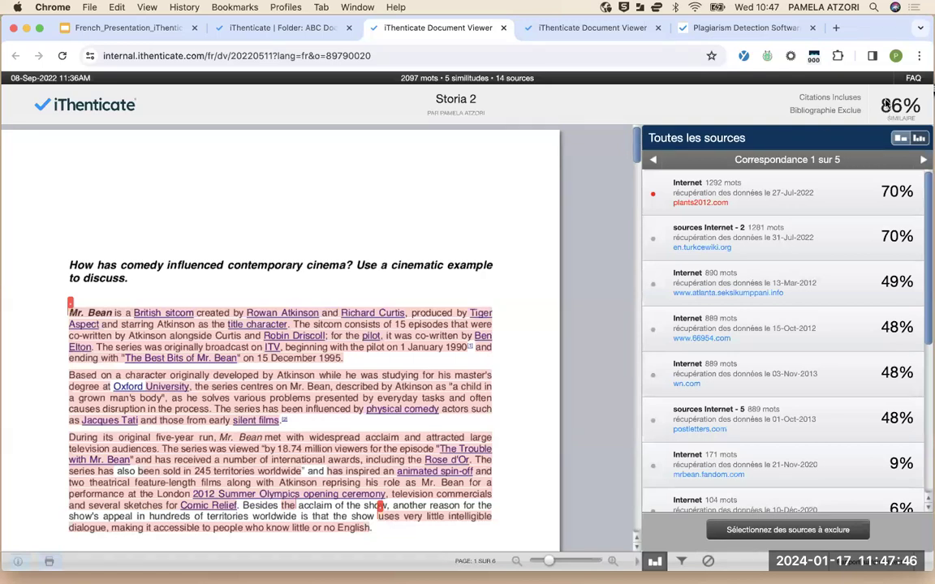
mouse_move(887, 104)
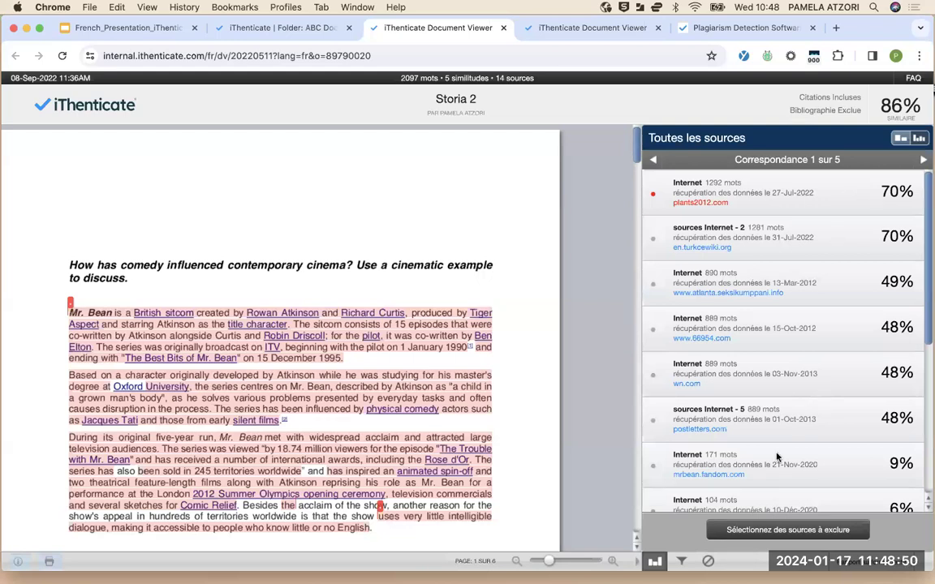
Exclude plants2012.com and en.turkcewiki.org, dropping Storia 2 to 63% similarity
click(654, 195)
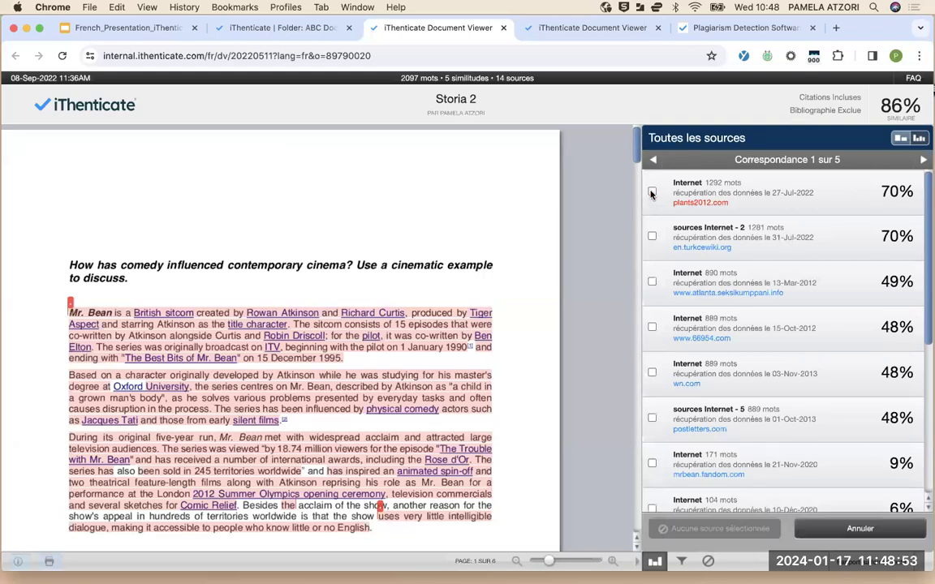
click(652, 237)
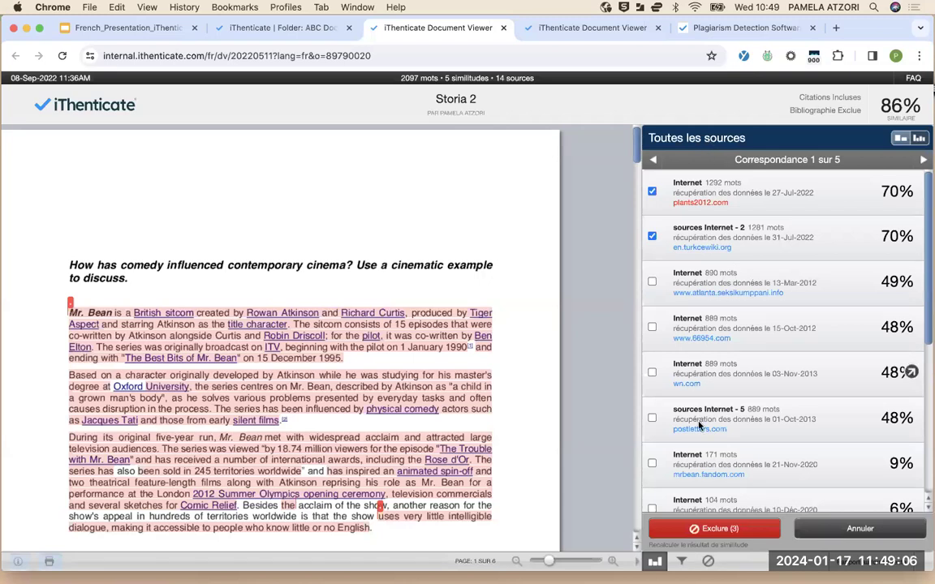
click(674, 528)
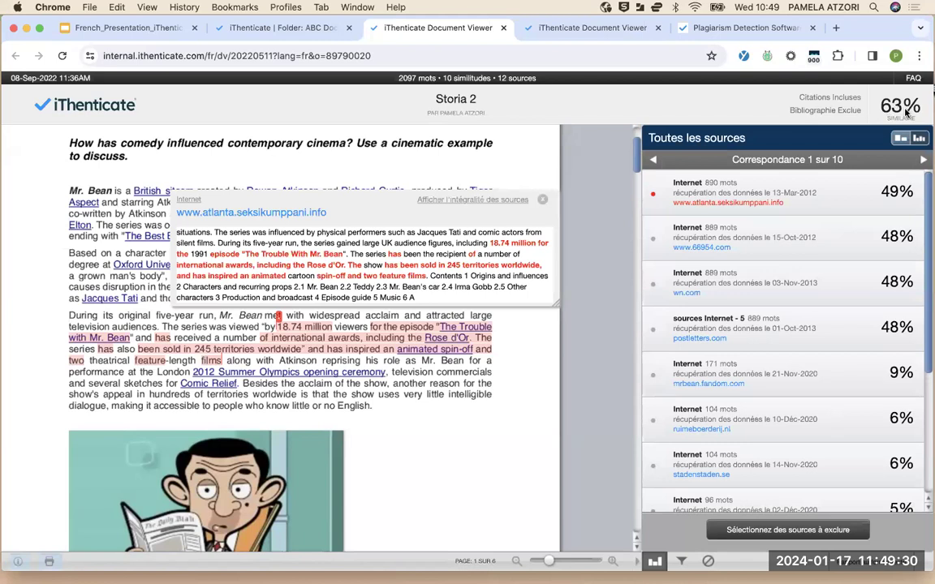
Reload Storia 2's 63% report as the classic text-only similarity report
mouse_move(886, 109)
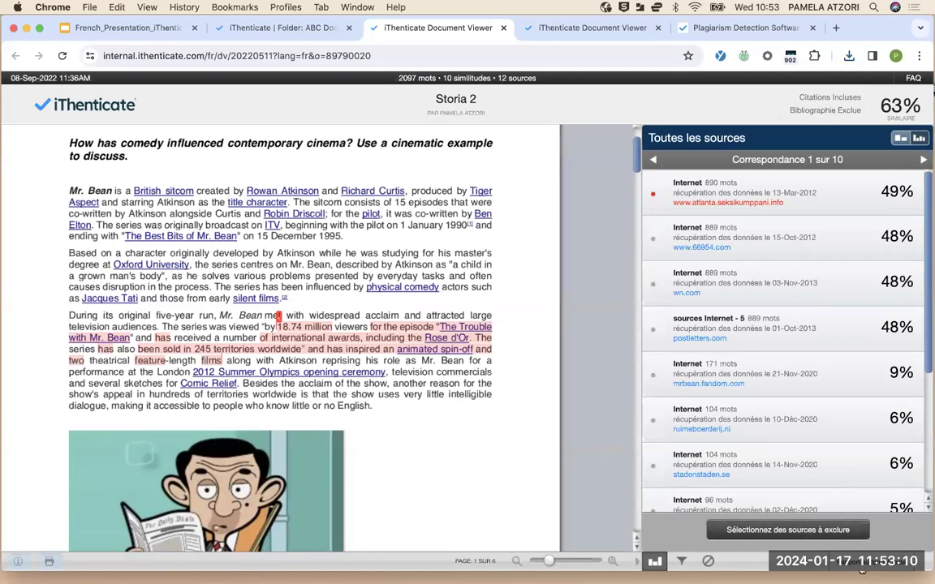
key(super+r)
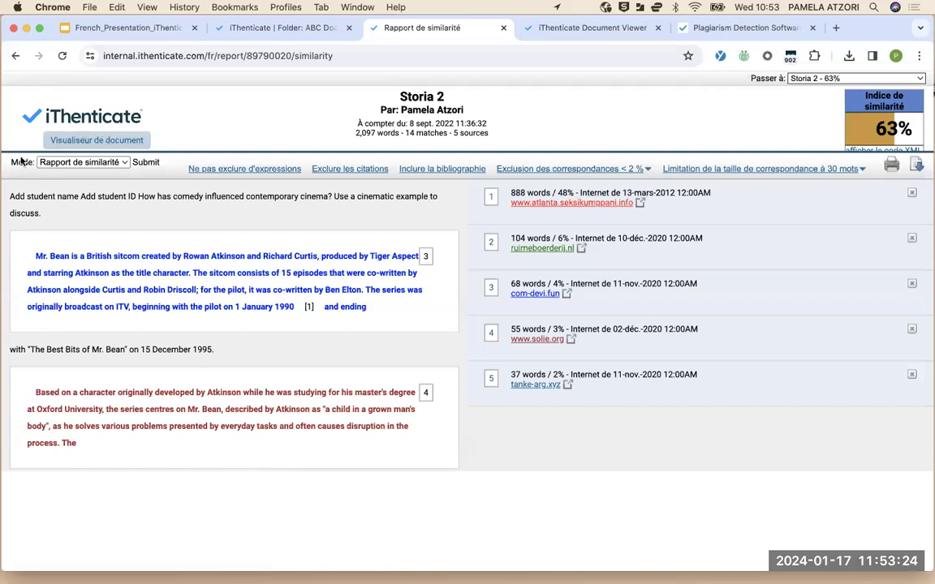
Keep the Rapport de similarité mode and scroll through the colour-coded Storia 2 passages
click(91, 165)
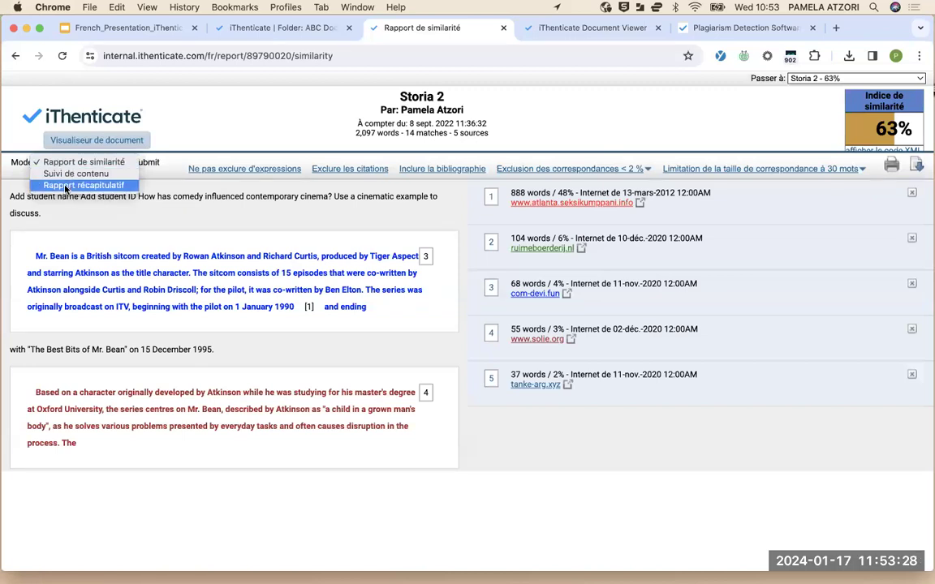
click(164, 212)
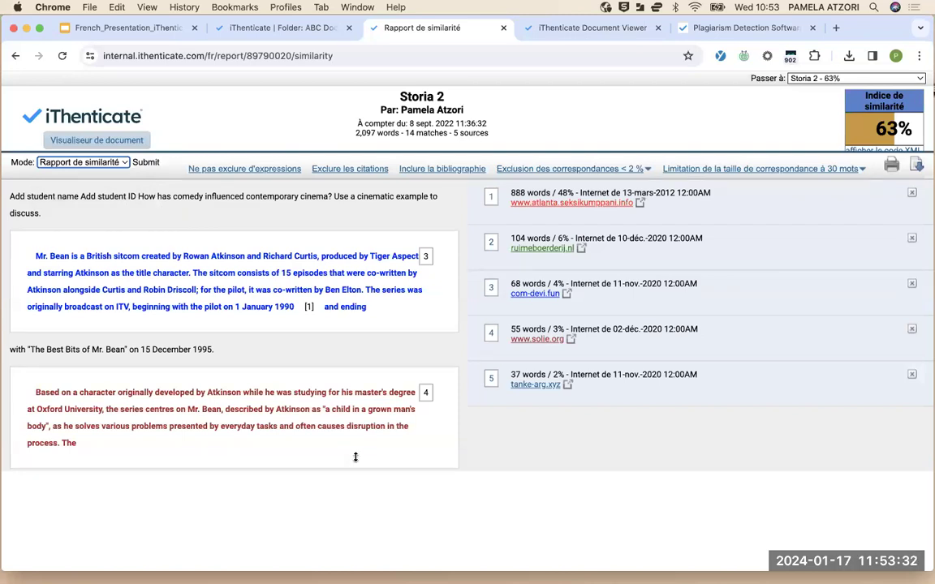
scroll(356, 459, down, 2)
scroll(357, 462, down, 5)
scroll(357, 462, up, 7)
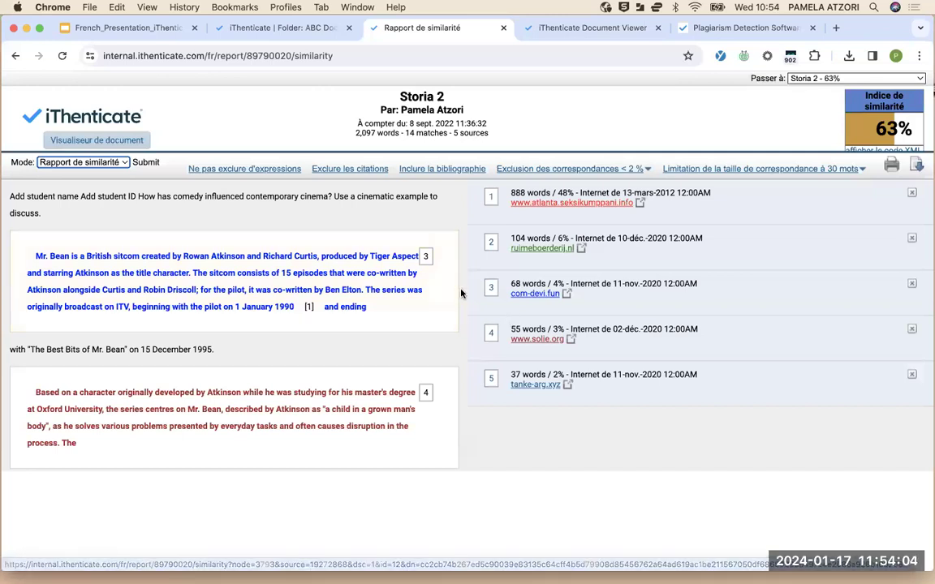
Inspect the source 2 match in detail, then return to the five-source list
click(492, 244)
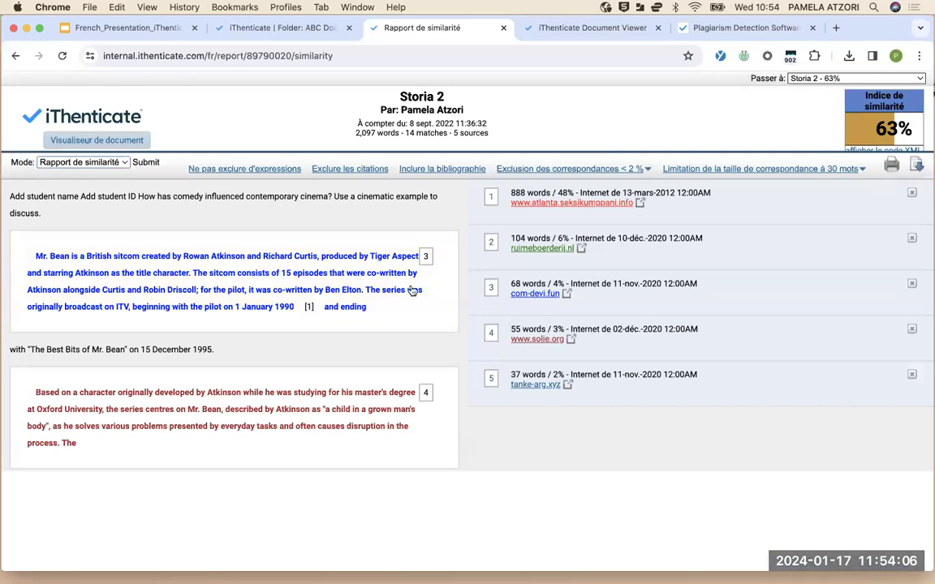
scroll(330, 436, down, 3)
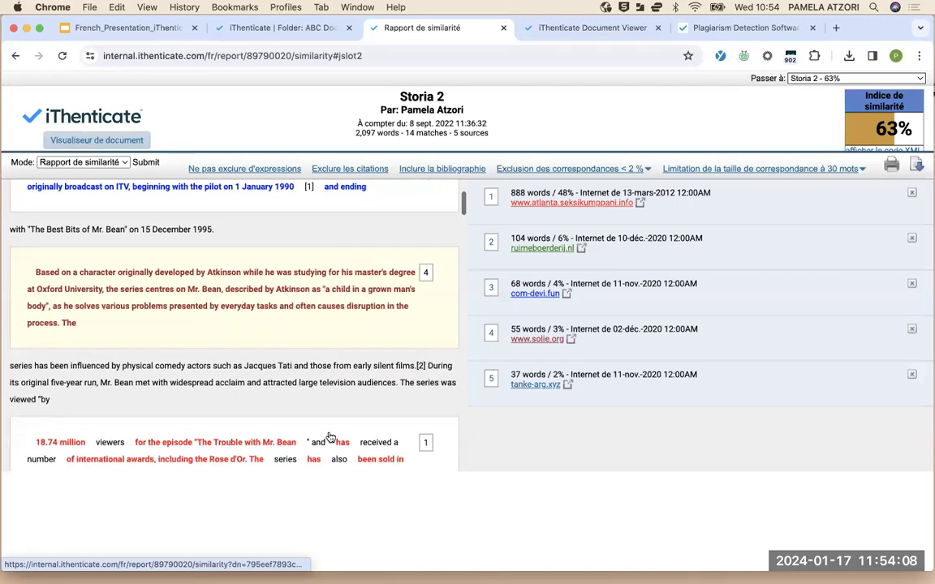
scroll(331, 434, down, 20)
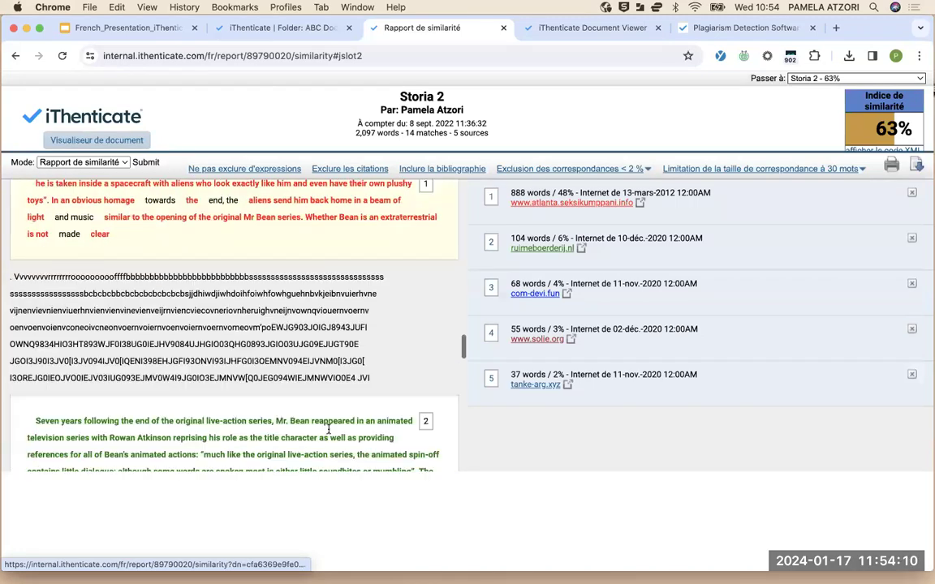
scroll(328, 432, up, 5)
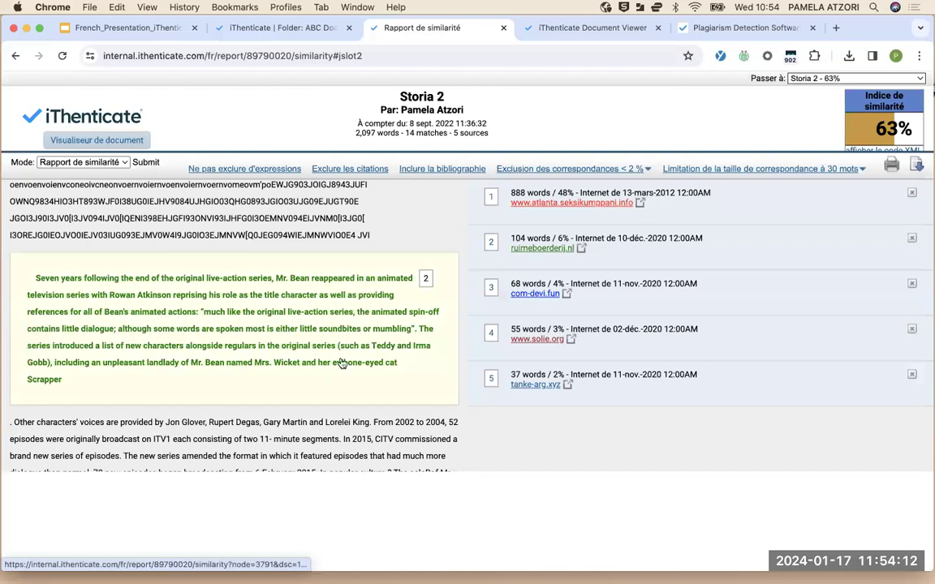
click(426, 278)
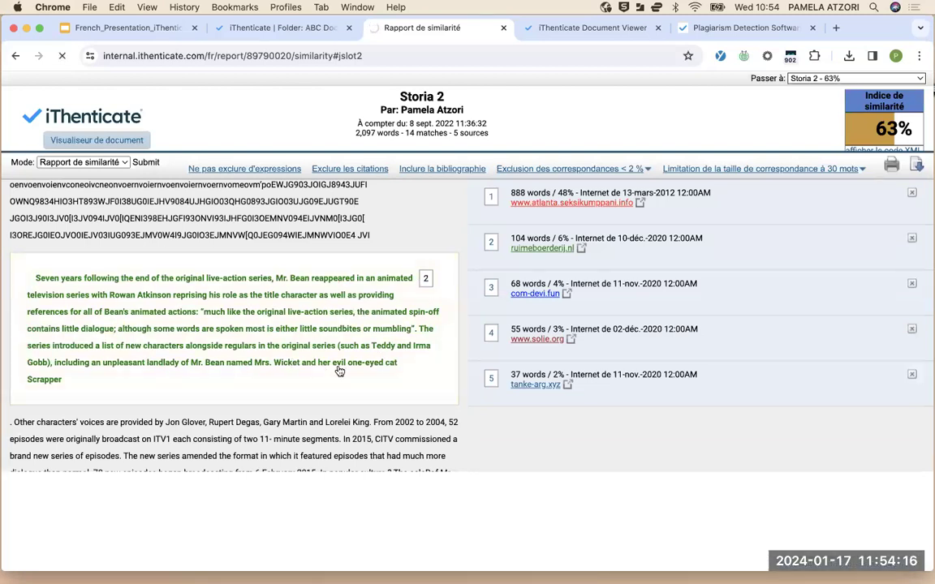
scroll(340, 370, down, 1)
scroll(339, 370, down, 3)
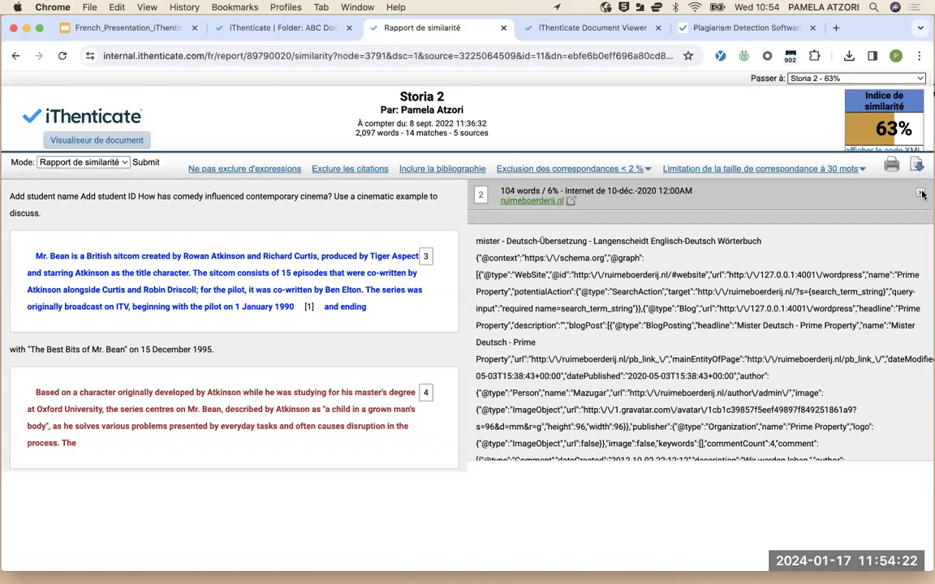
click(206, 314)
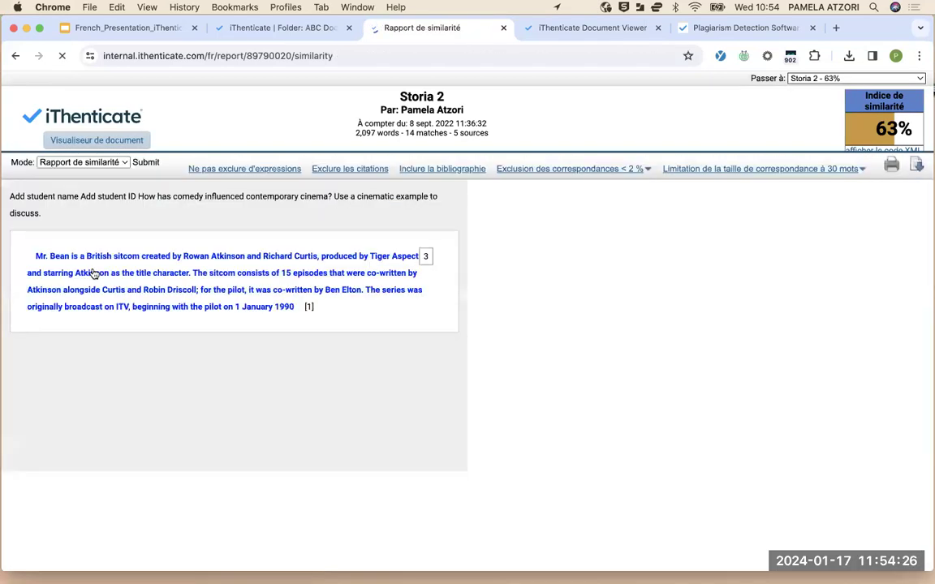
click(82, 162)
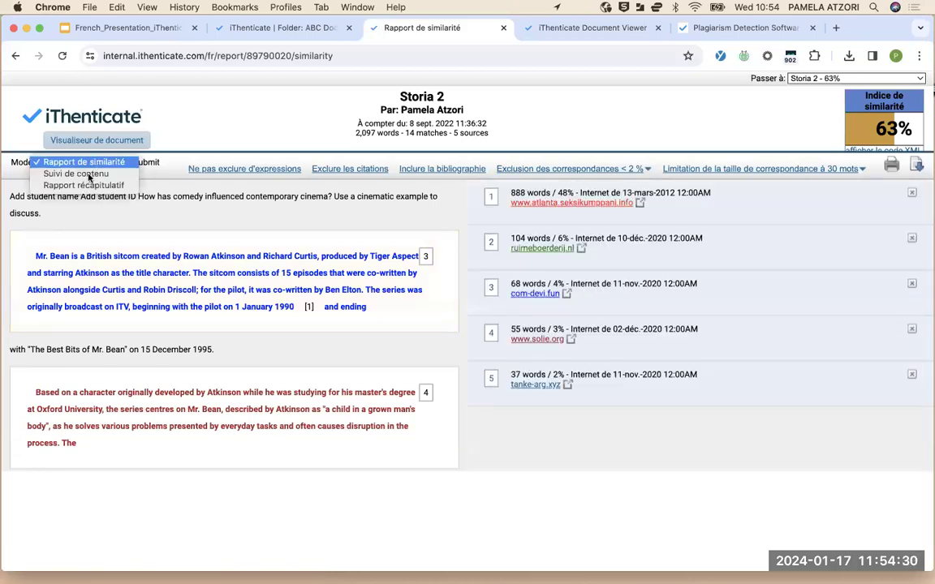
Switch the report to Suivi de contenu and browse its 40 sources by word count
click(81, 175)
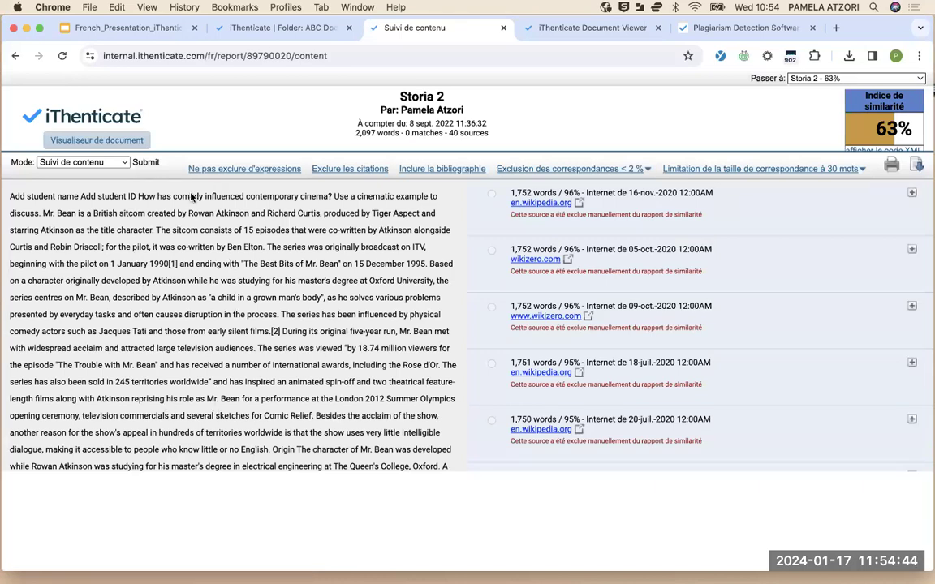
scroll(174, 295, down, 15)
scroll(173, 296, up, 15)
scroll(557, 385, down, 5)
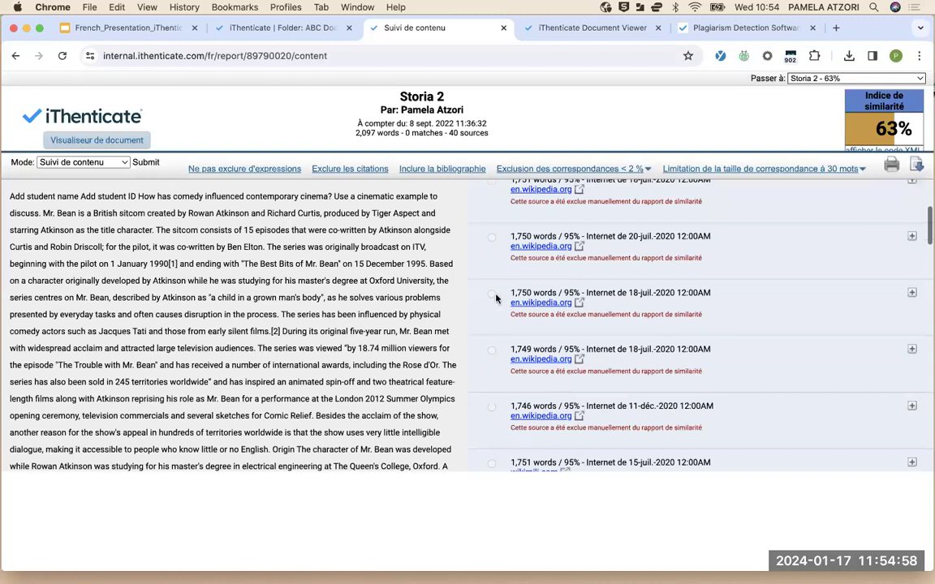
scroll(557, 386, down, 2)
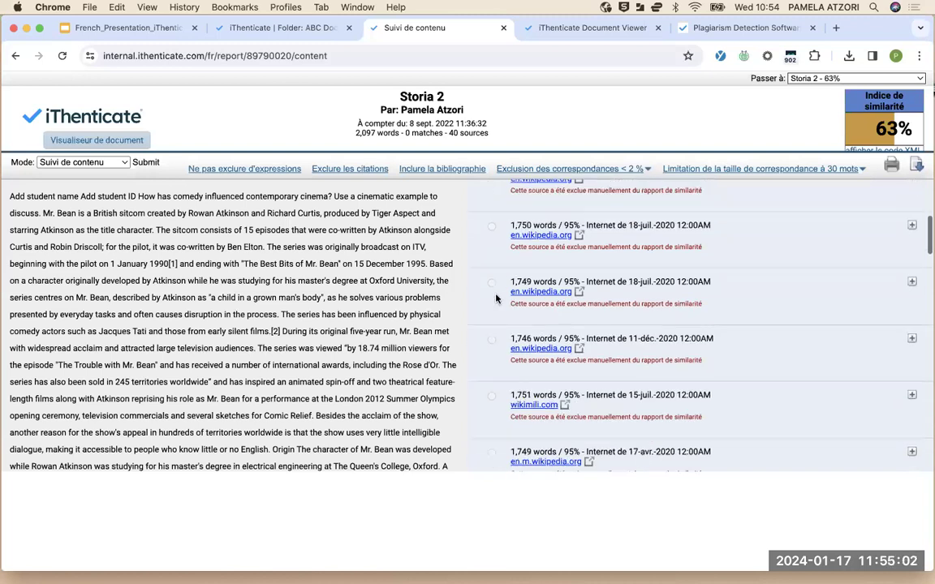
scroll(520, 341, down, 15)
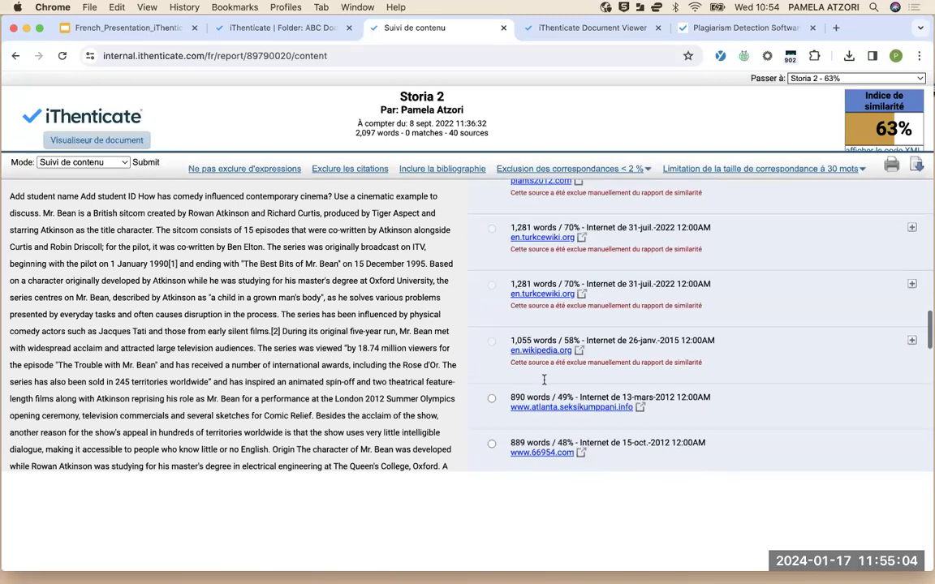
scroll(544, 380, down, 9)
scroll(519, 325, up, 2)
View the mrbean.fandom.com source and scroll through its matched text
click(492, 272)
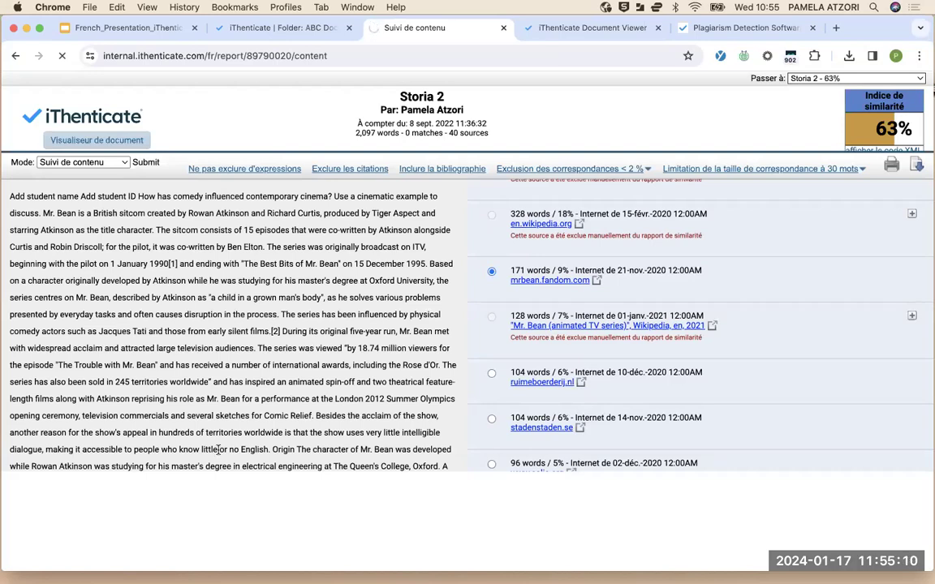
scroll(217, 448, down, 10)
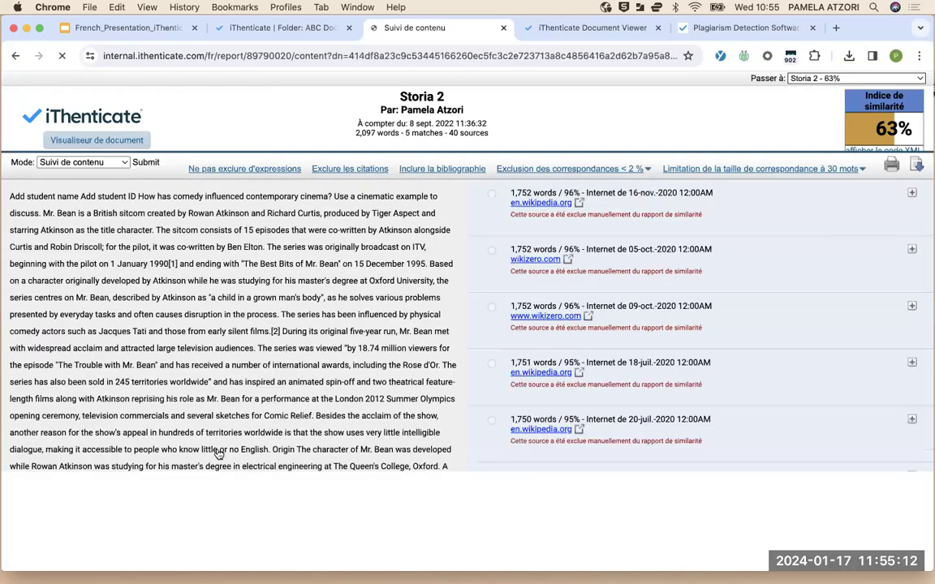
scroll(308, 382, up, 2)
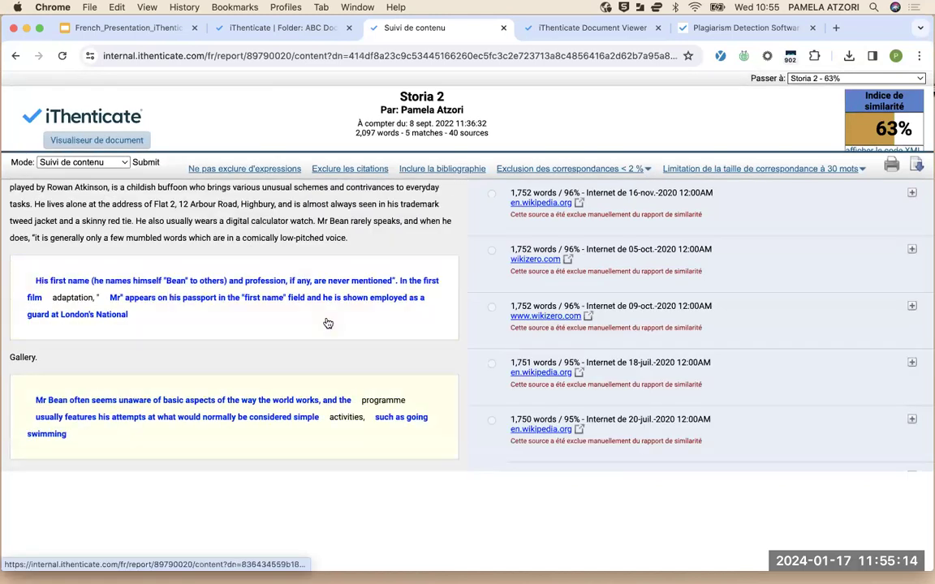
scroll(585, 347, down, 3)
scroll(574, 347, down, 15)
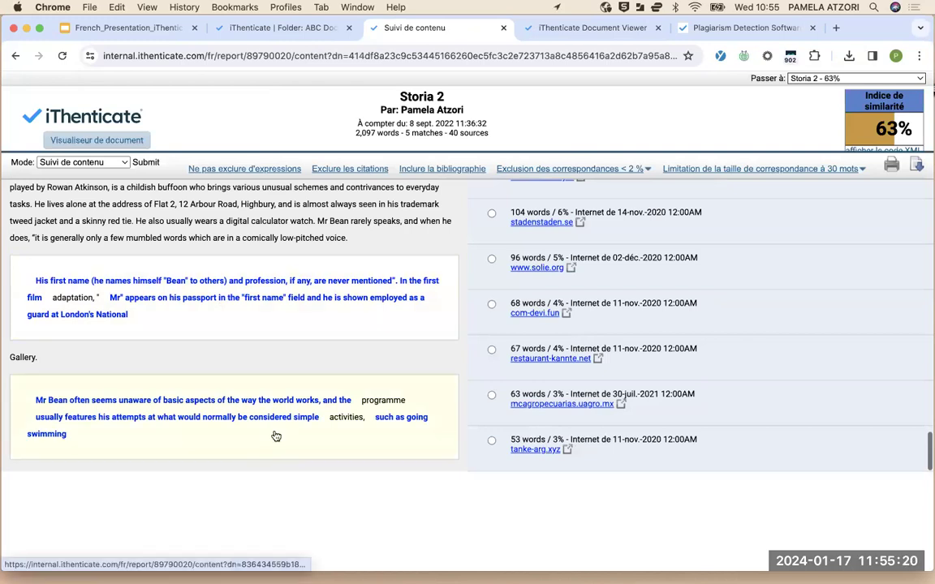
scroll(276, 437, down, 5)
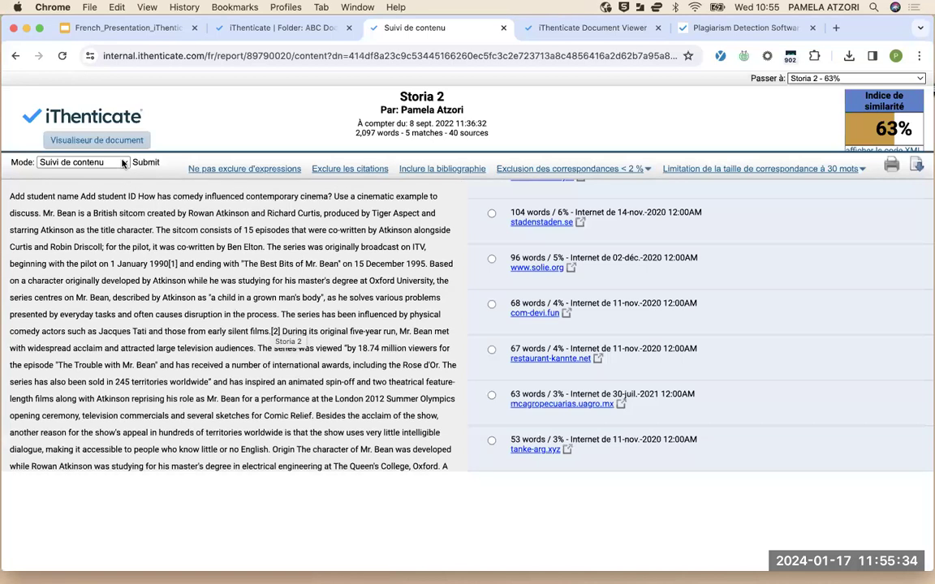
click(123, 164)
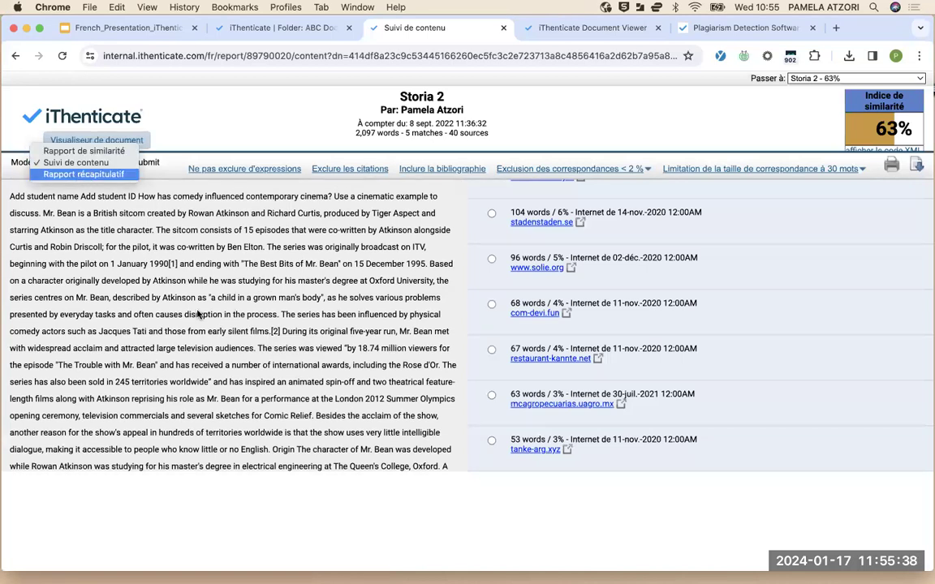
Review Storia 2 in Rapport récapitulatif mode, then reopen it in Visualiseur de document
click(79, 176)
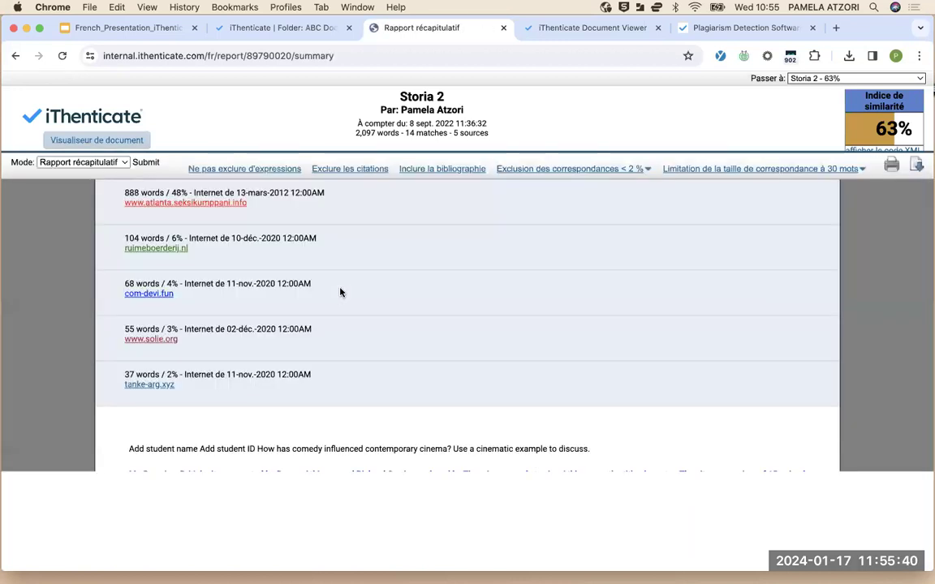
scroll(282, 342, down, 5)
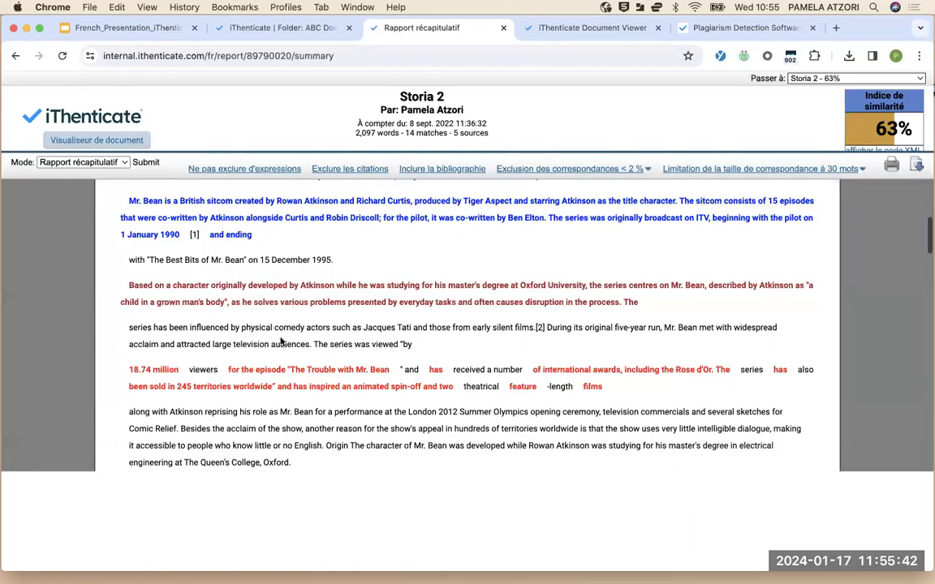
scroll(283, 343, down, 1)
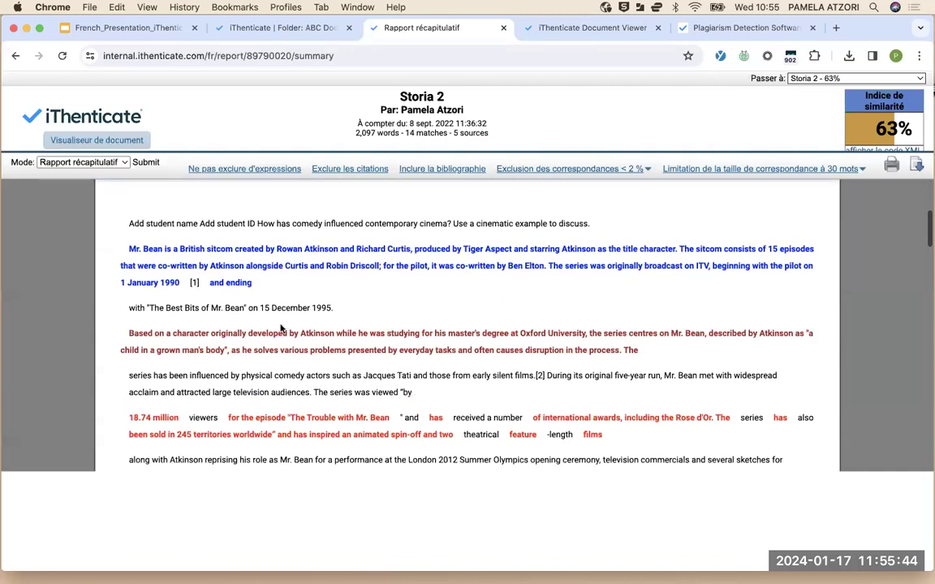
scroll(263, 293, down, 5)
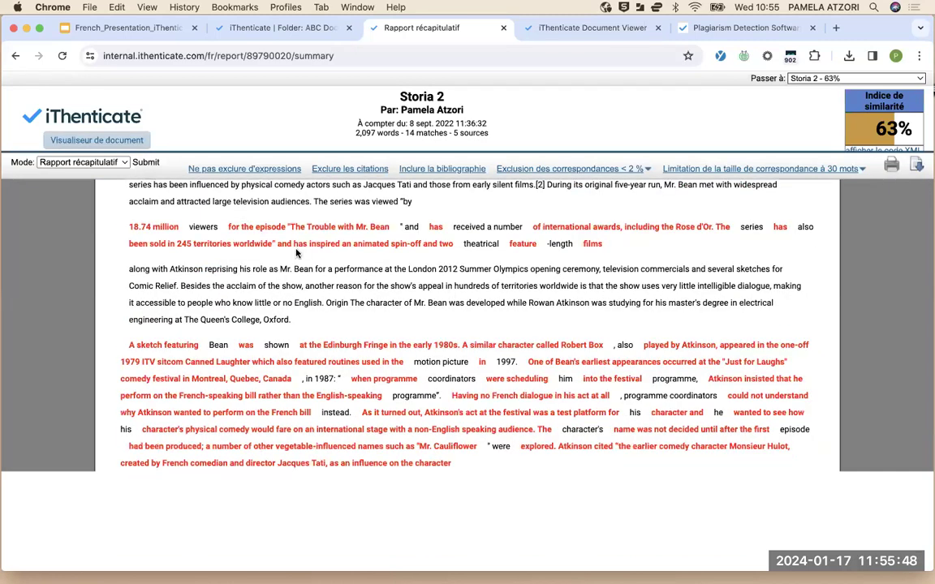
scroll(283, 363, down, 15)
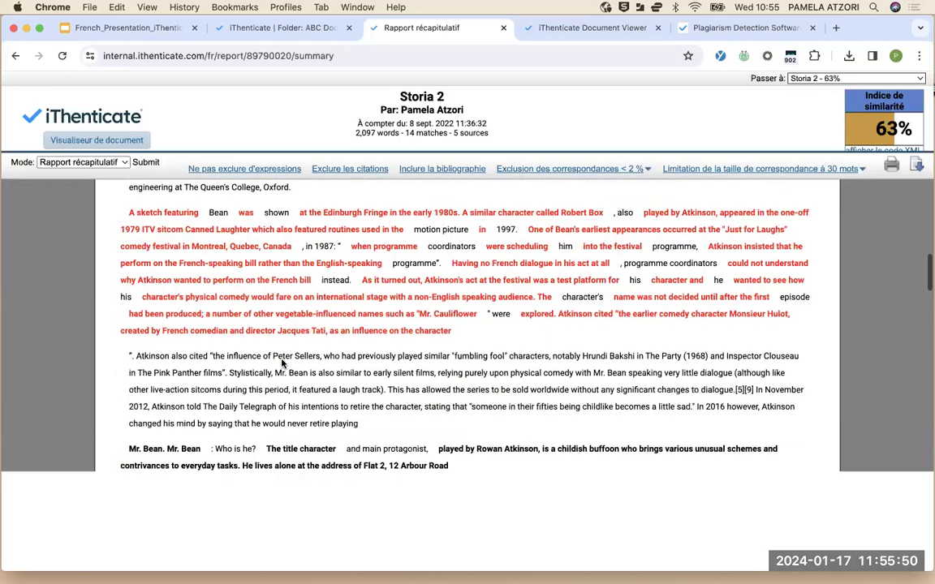
scroll(282, 370, down, 5)
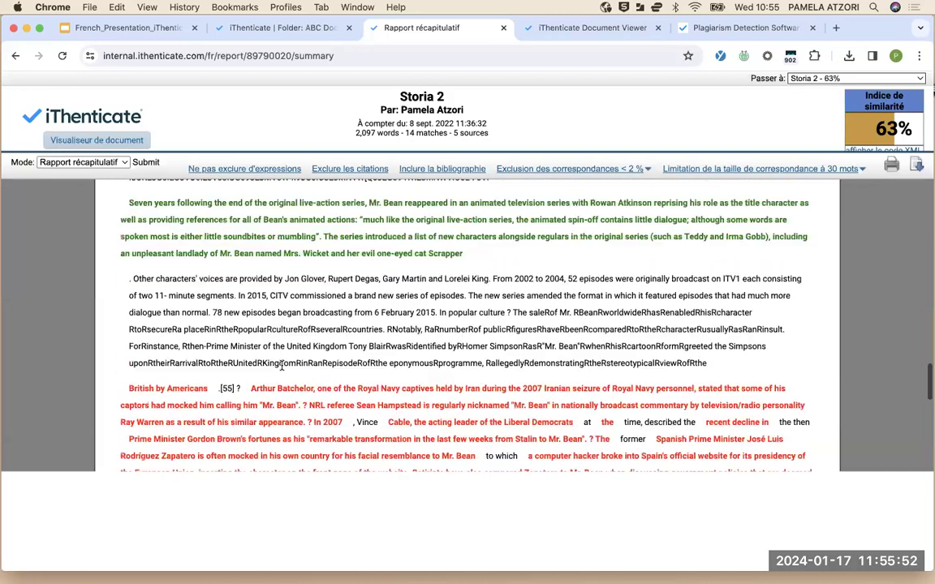
scroll(282, 367, down, 10)
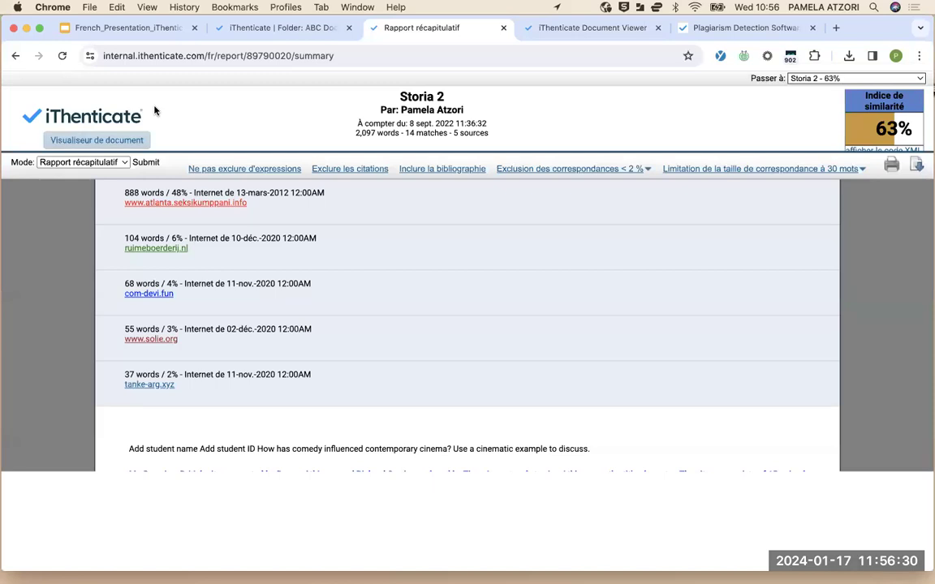
click(80, 146)
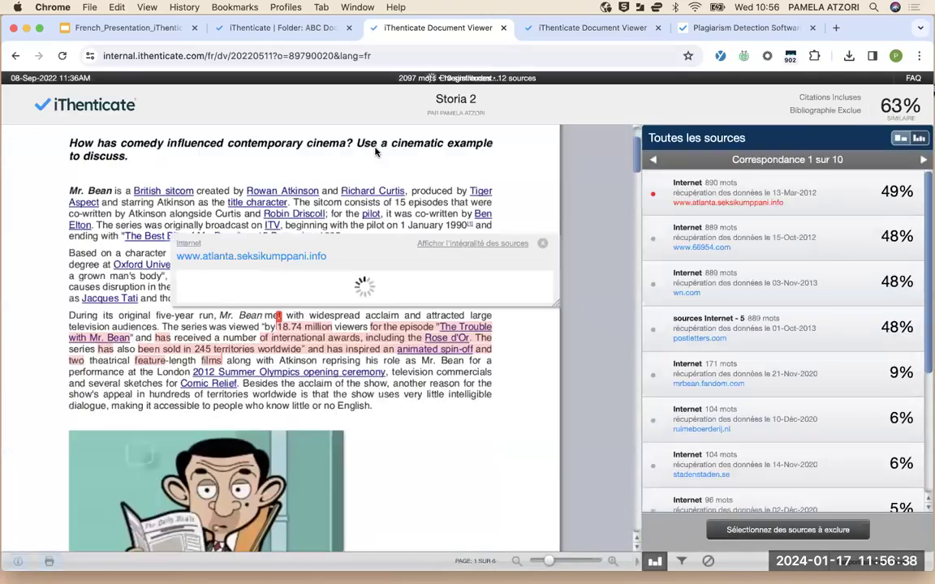
Dismiss the source excerpt and reveal the downloaded Storia_2 (1).pdf in Finder
click(542, 200)
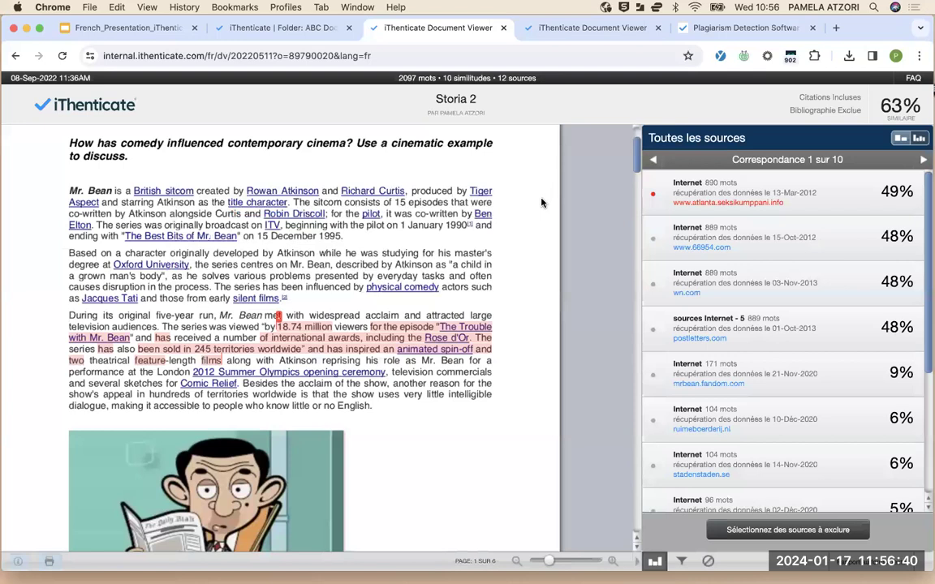
click(848, 56)
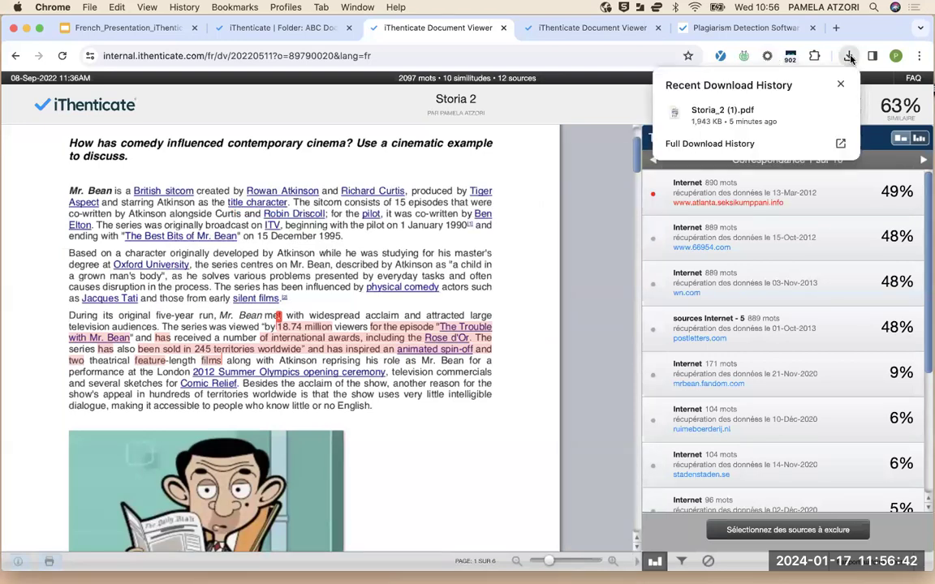
mouse_move(821, 111)
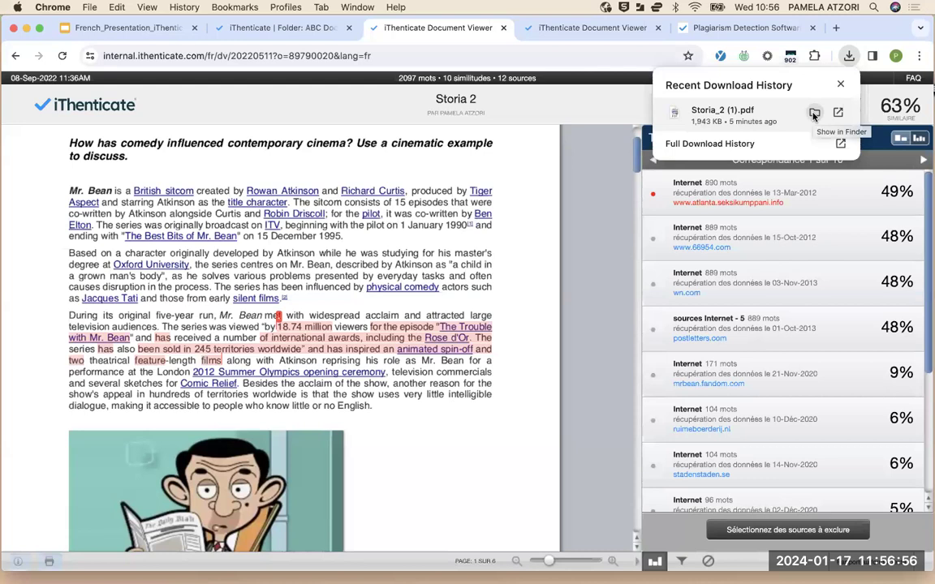
click(814, 114)
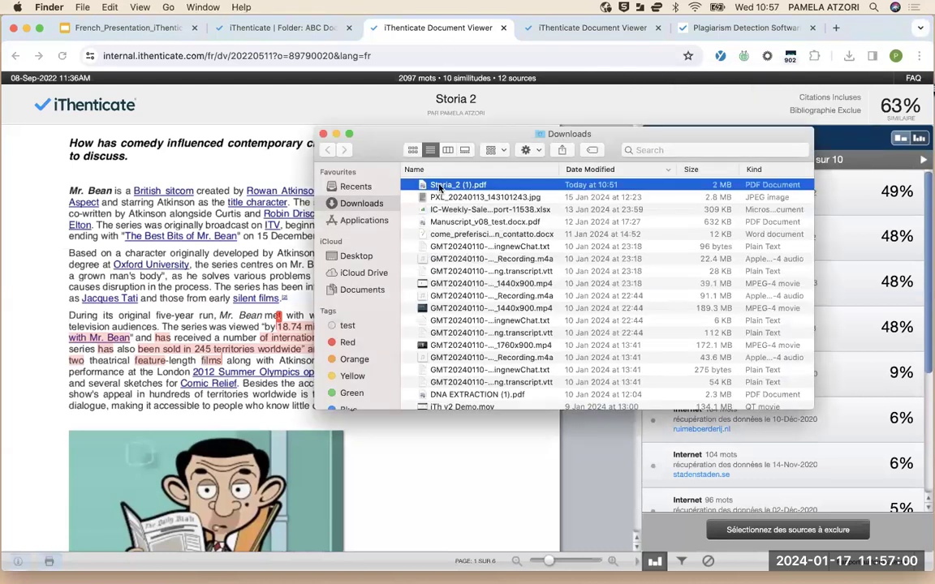
Open Storia_2 (1).pdf in Preview and read through its first pages
double_click(439, 187)
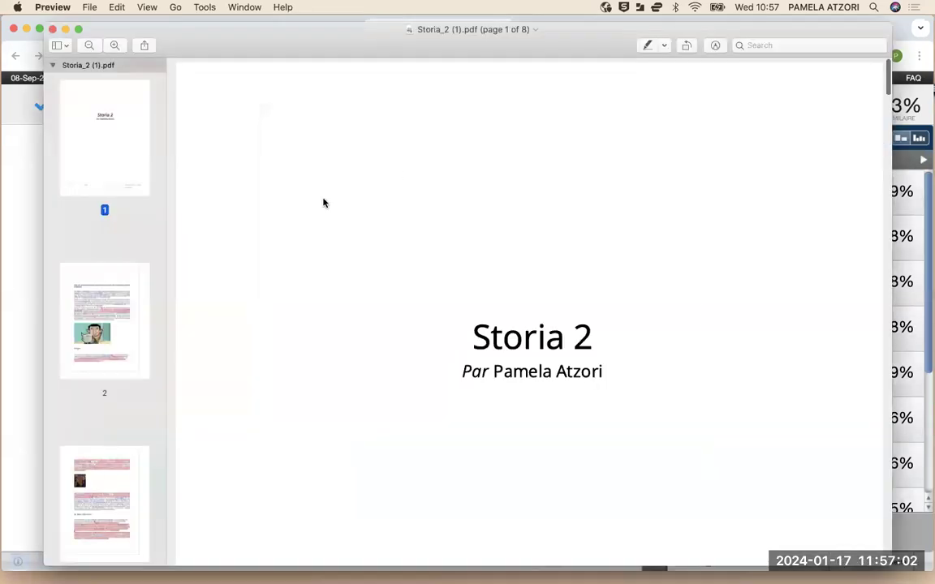
scroll(360, 337, down, 5)
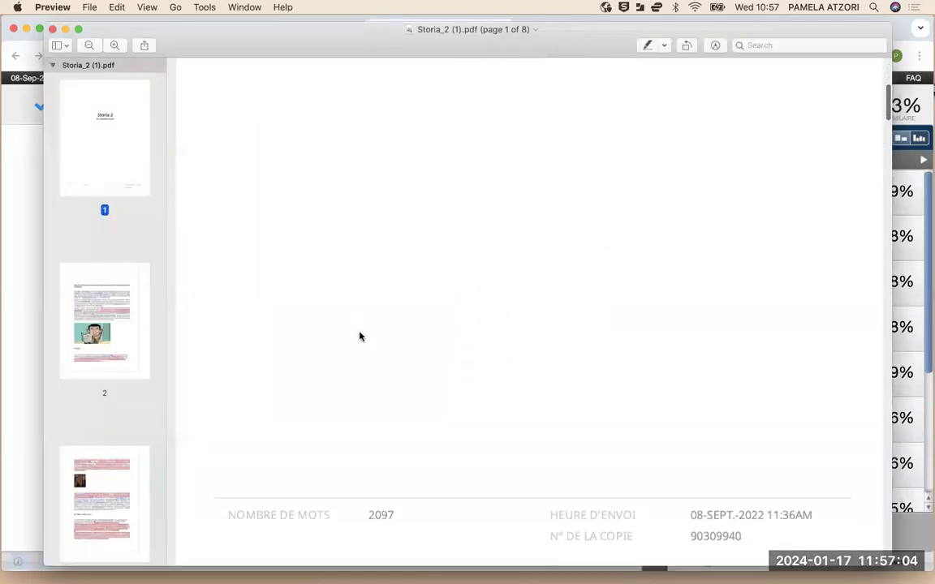
scroll(360, 336, down, 3)
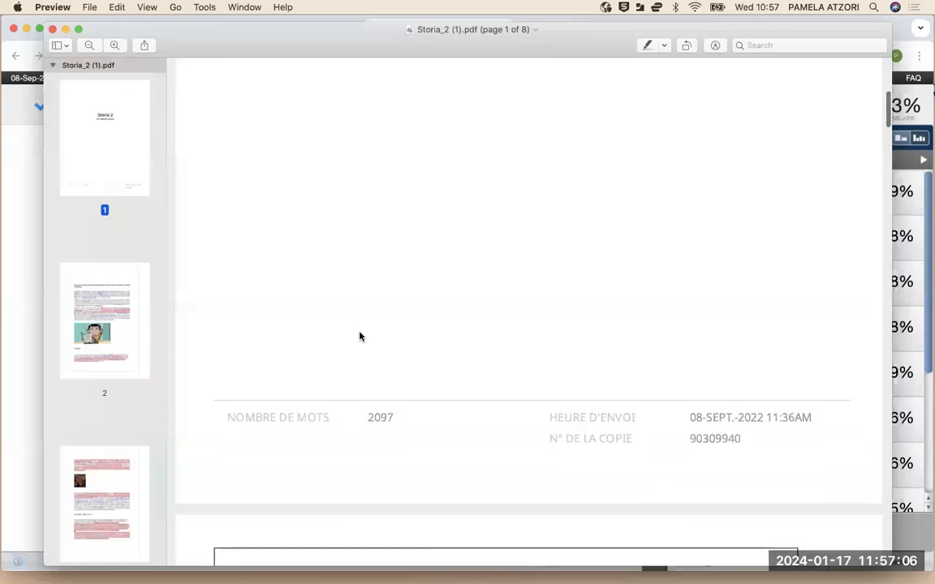
scroll(360, 336, down, 3)
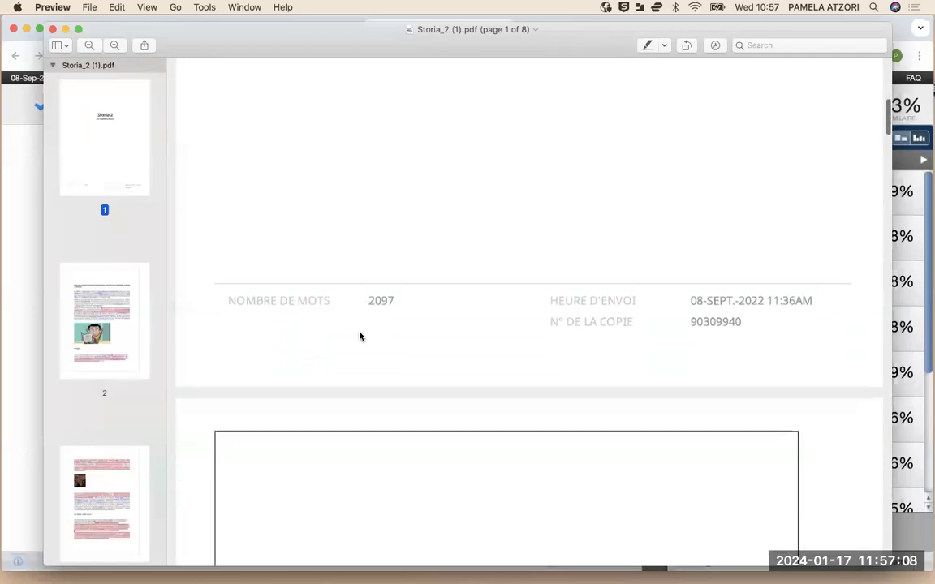
scroll(360, 336, down, 5)
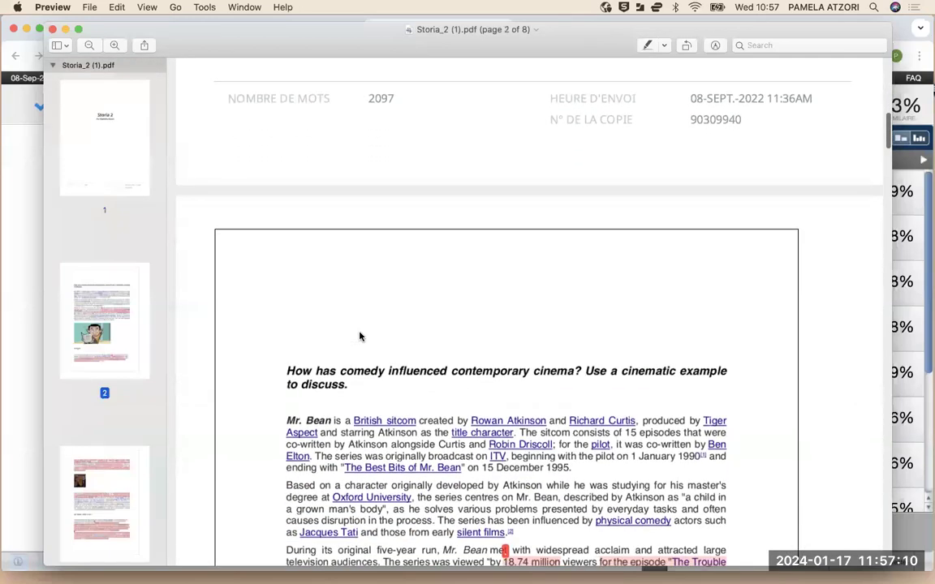
scroll(361, 337, down, 4)
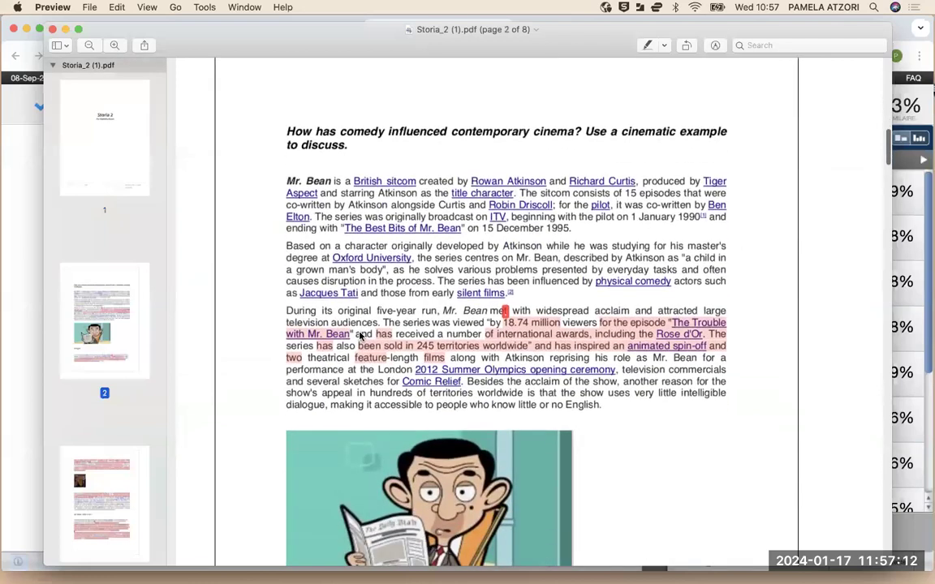
scroll(360, 333, up, 8)
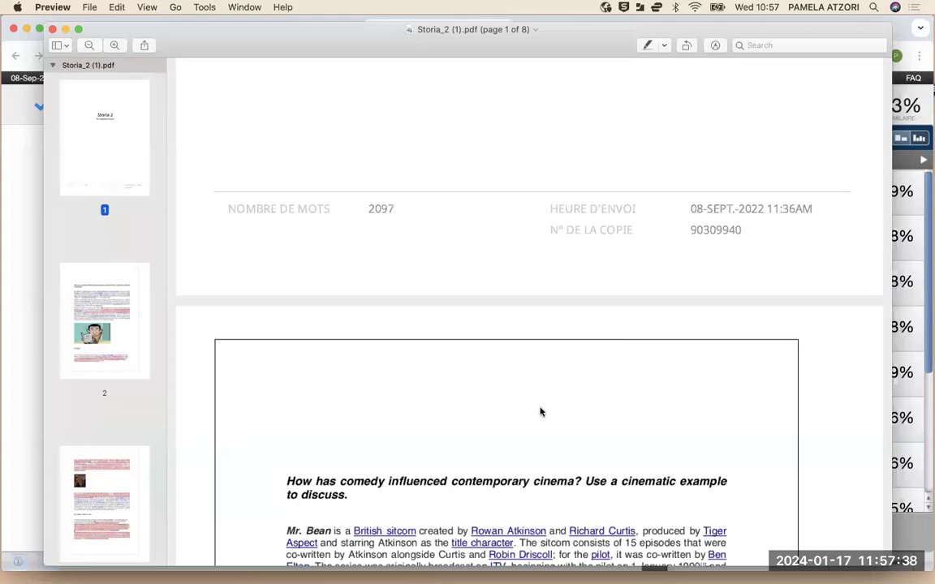
Scroll on to the 63% originality report on page 8, then close Preview
scroll(540, 410, down, 4)
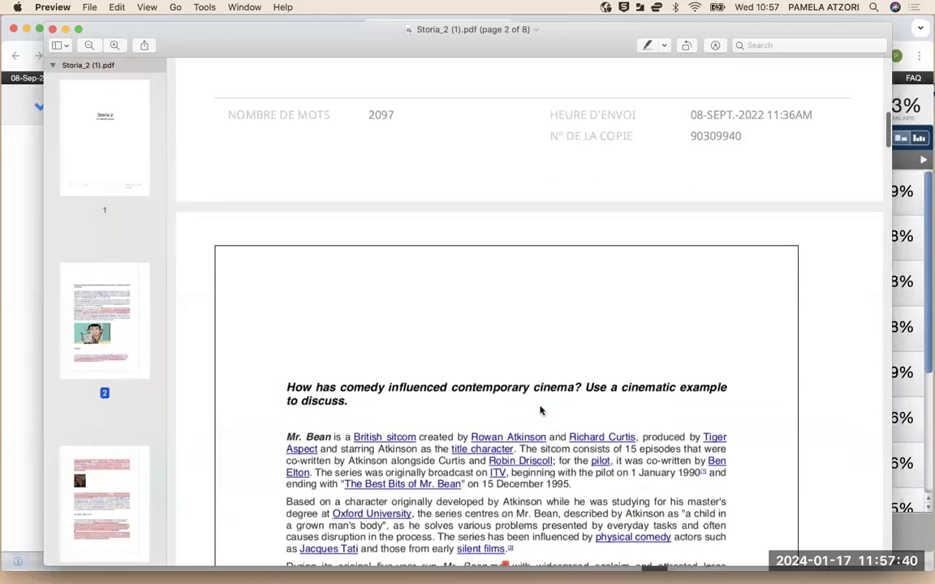
scroll(542, 406, down, 10)
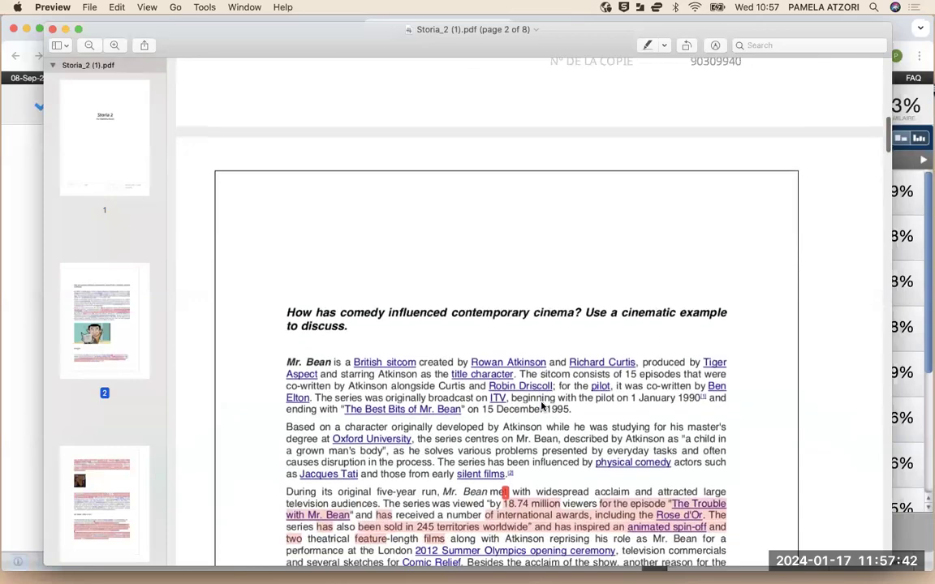
scroll(548, 377, down, 3)
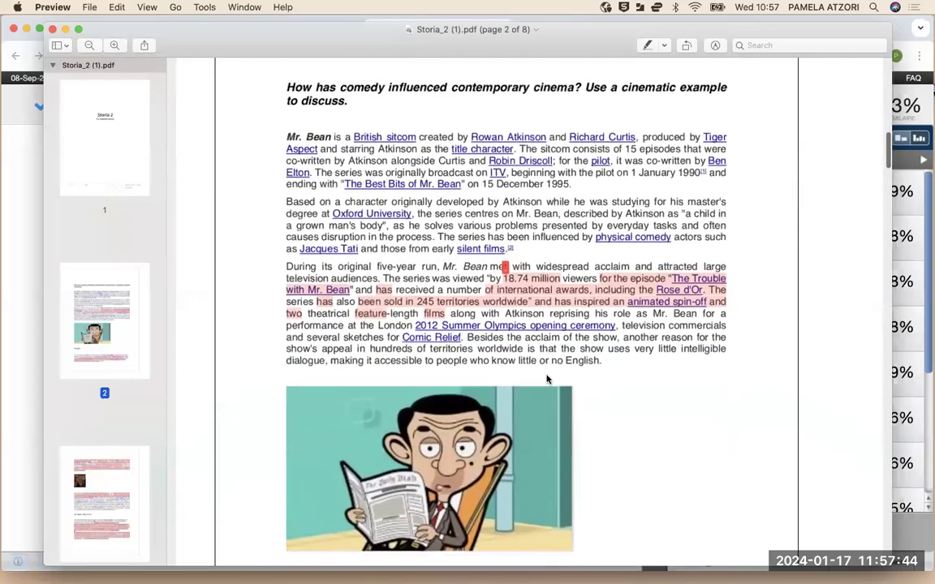
scroll(522, 310, down, 20)
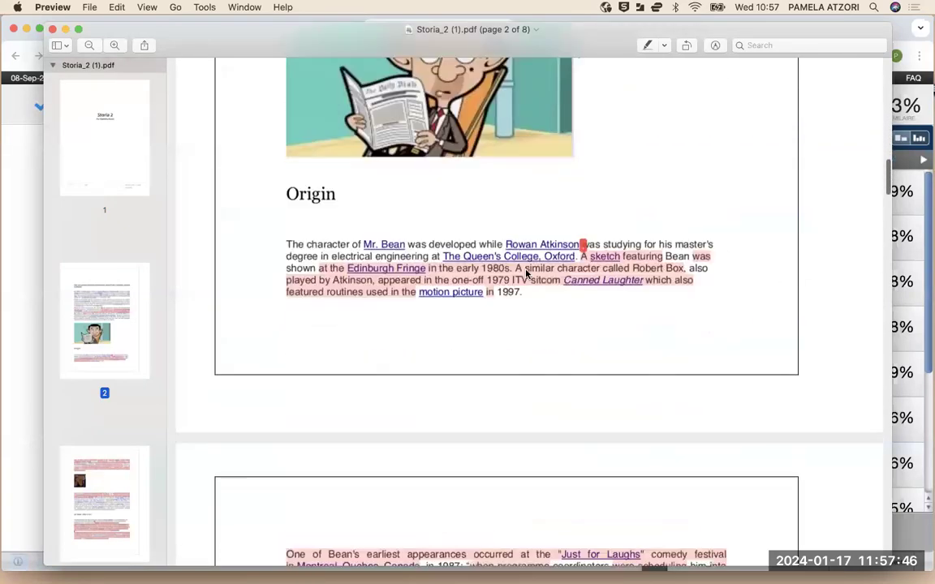
scroll(525, 265, down, 15)
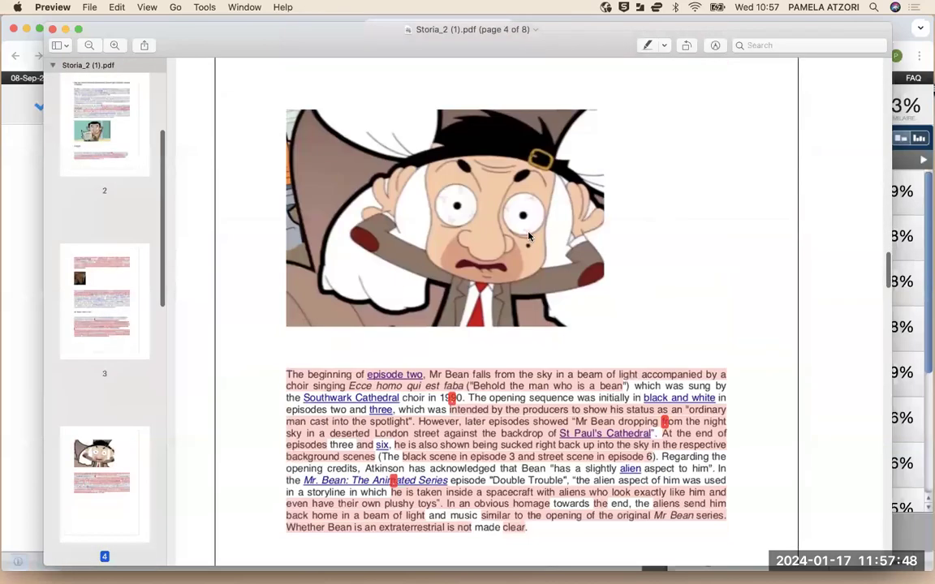
scroll(505, 167, up, 1)
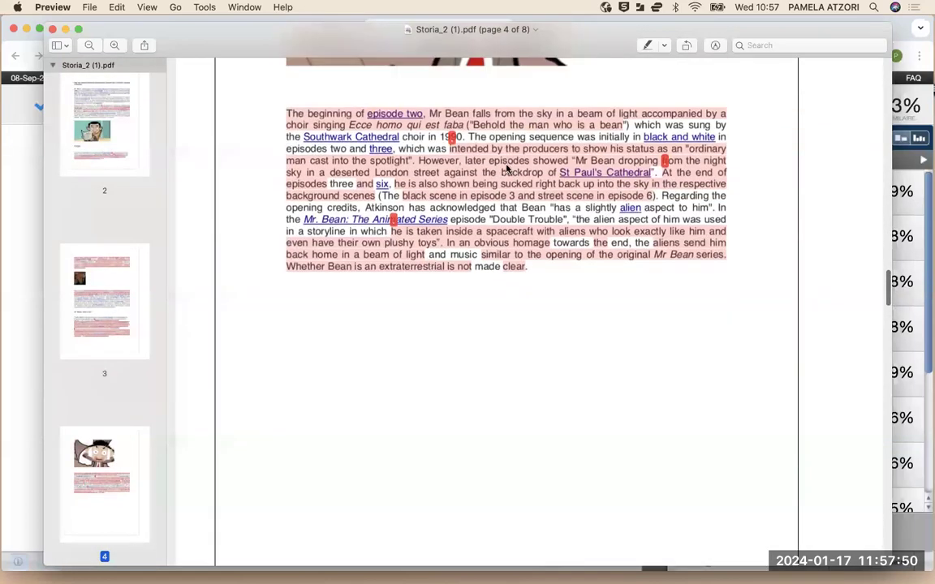
scroll(464, 288, down, 20)
scroll(467, 243, down, 20)
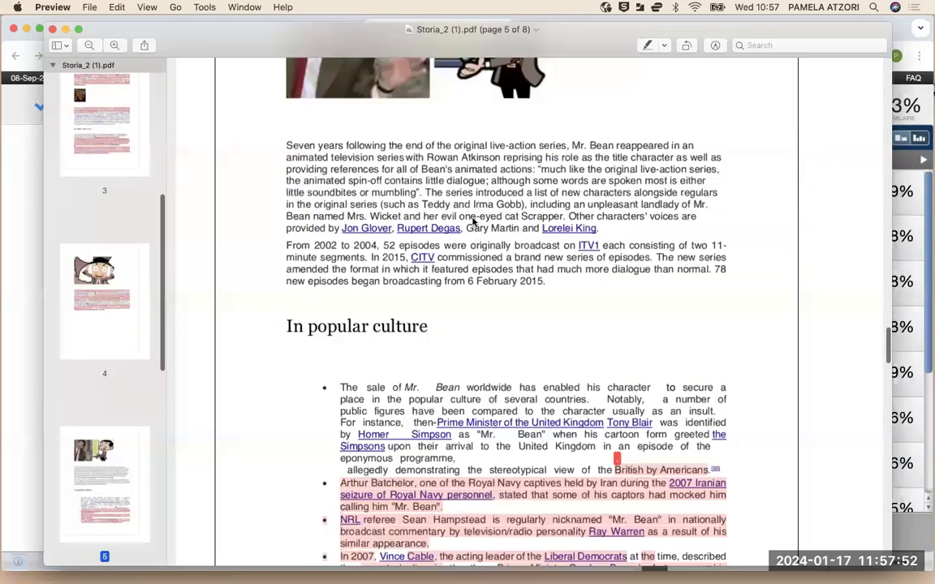
scroll(476, 206, down, 7)
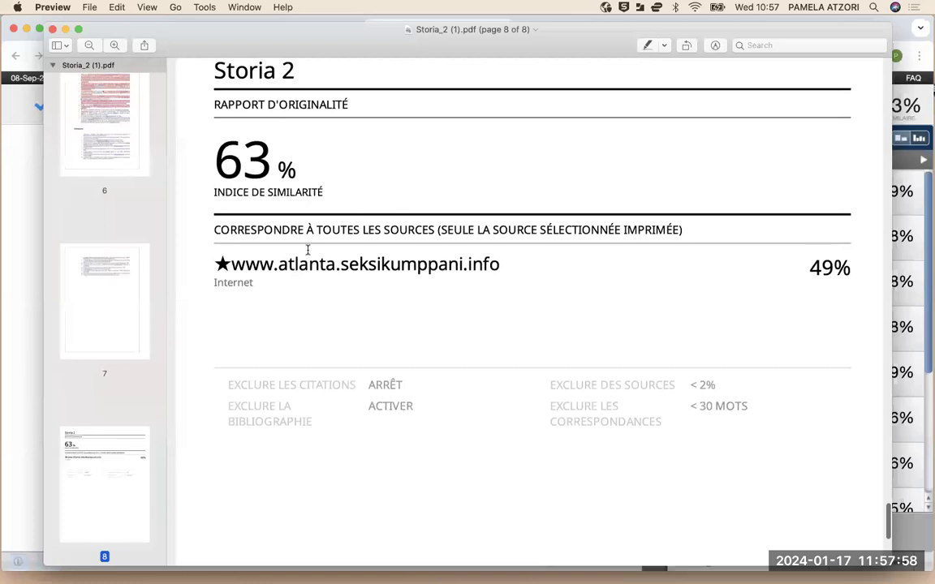
scroll(385, 212, down, 2)
scroll(385, 212, down, 2)
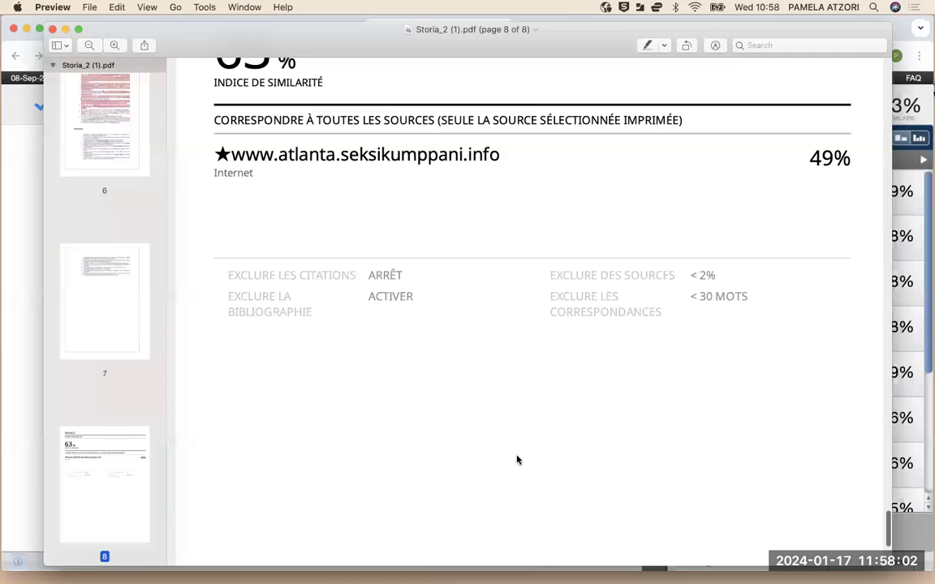
scroll(613, 423, down, 5)
scroll(615, 423, up, 10)
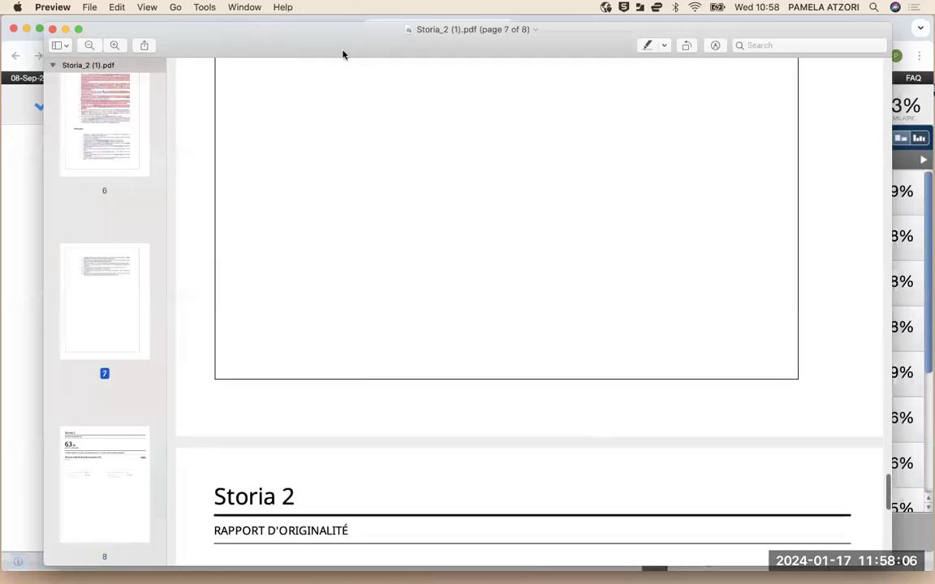
click(52, 30)
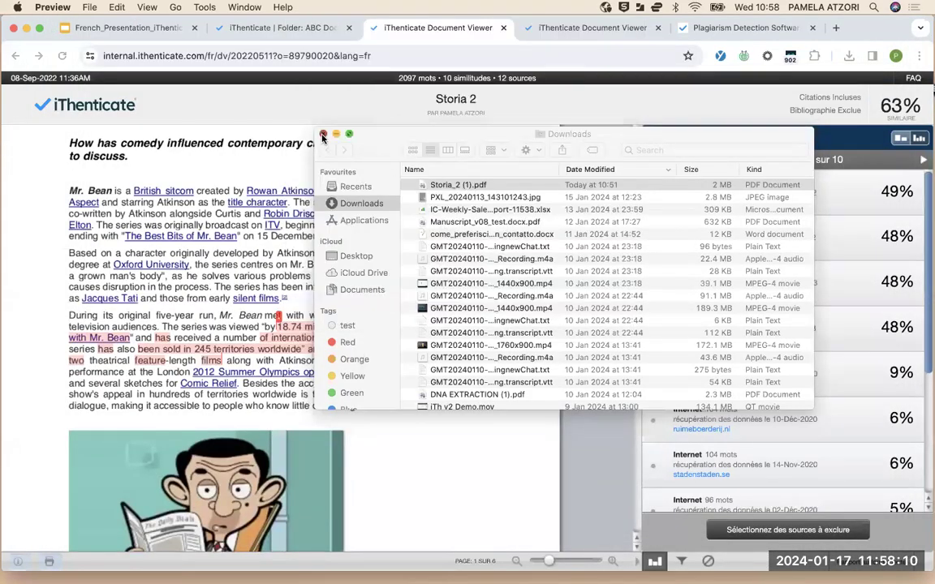
Close the Downloads window and return to the top of the ABC Documents folder page
click(324, 136)
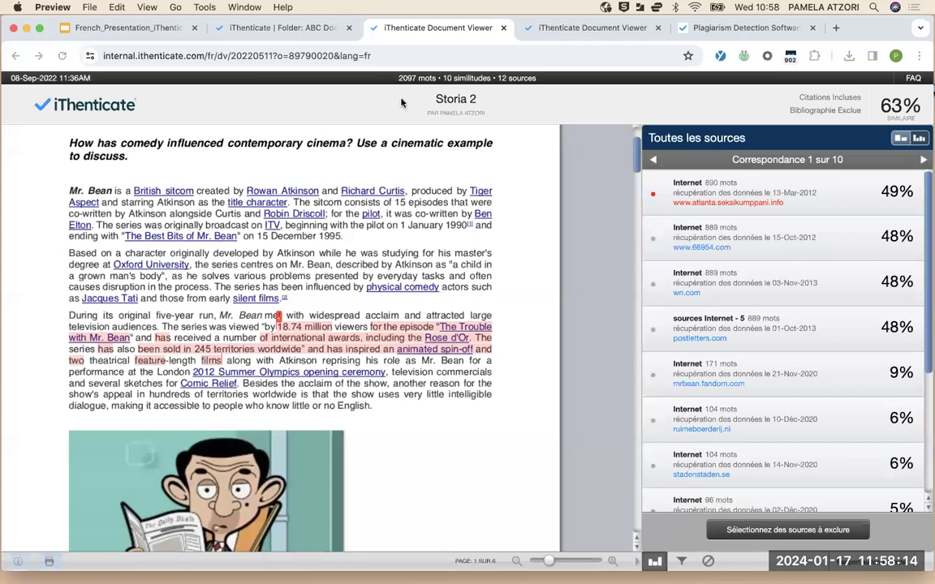
click(278, 31)
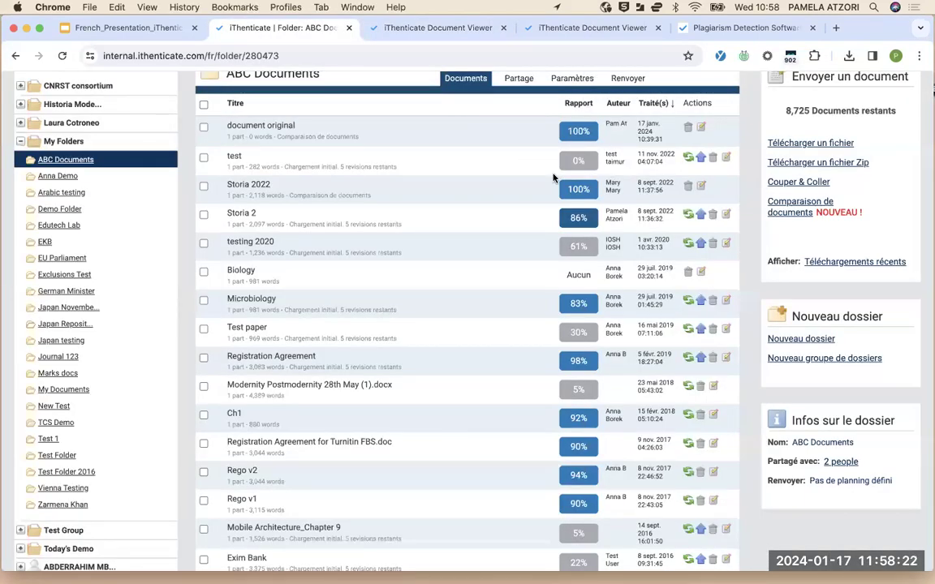
scroll(556, 178, up, 3)
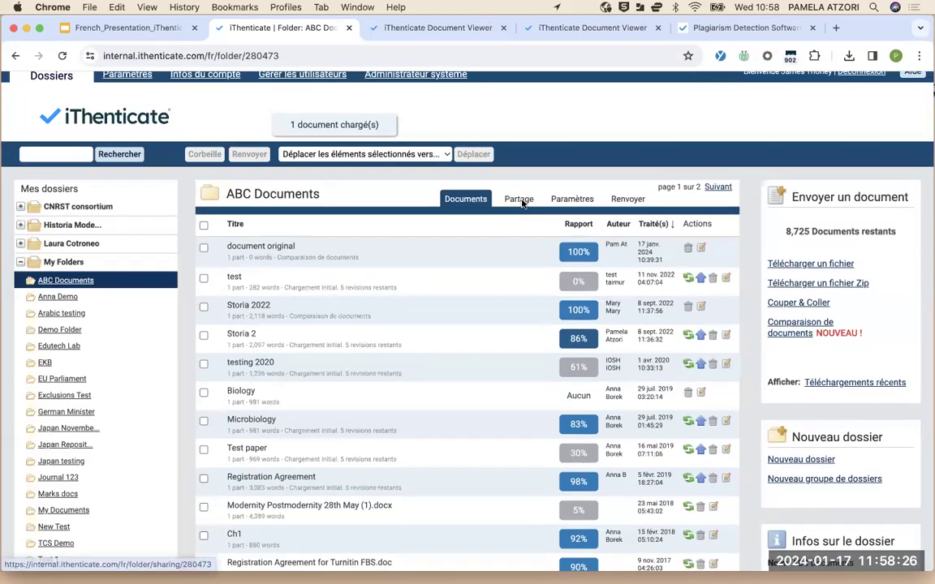
Add another user under Partage so ABC Documents is shared with 3 people
click(522, 202)
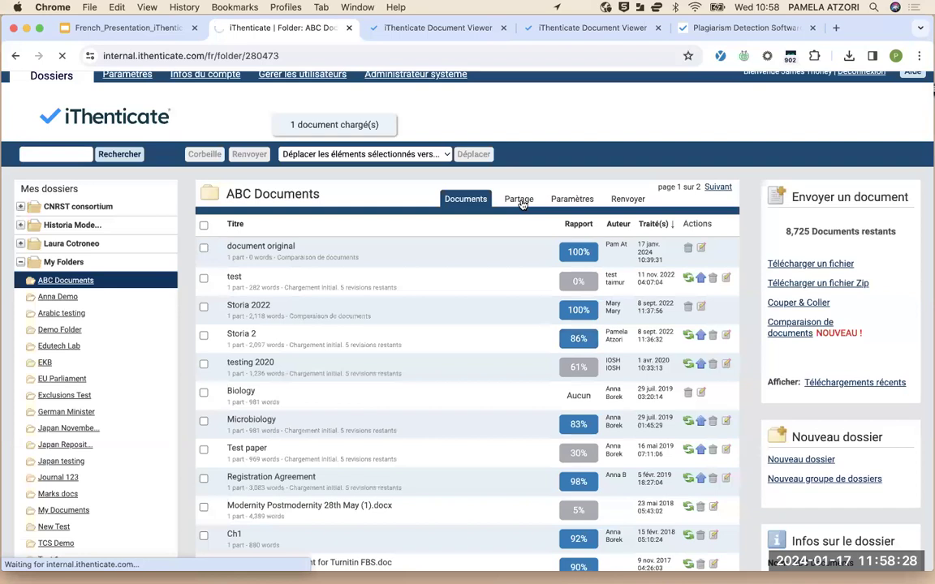
scroll(399, 389, down, 3)
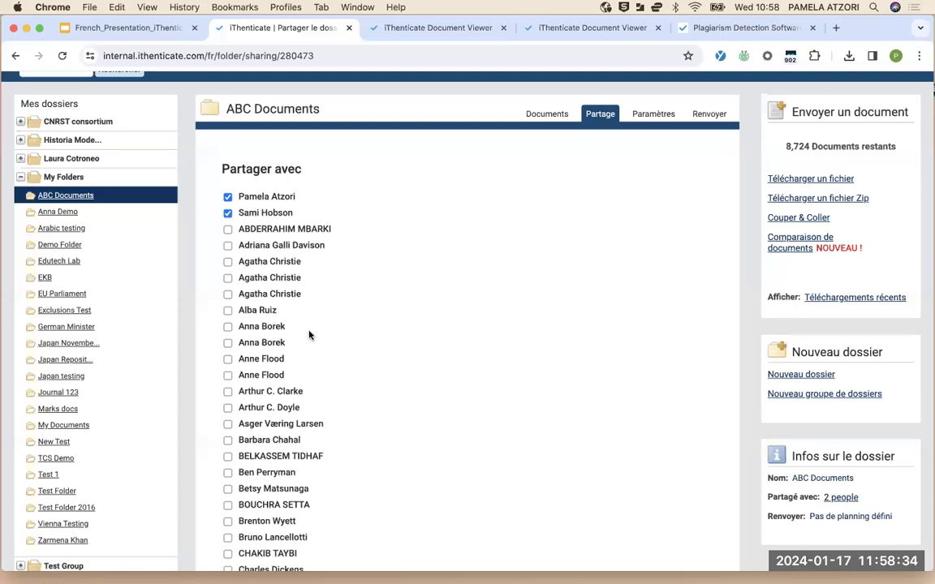
click(227, 293)
scroll(354, 302, down, 20)
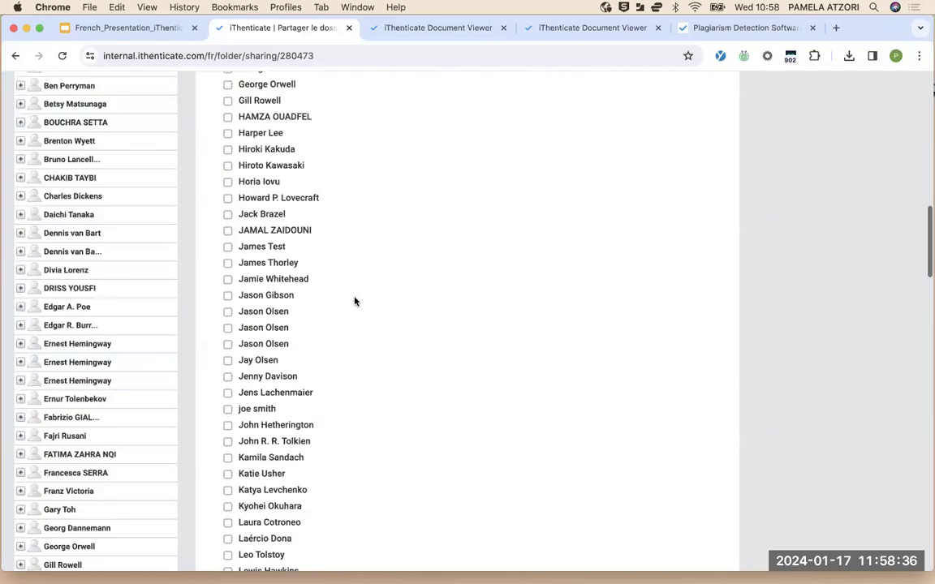
scroll(354, 302, up, 5)
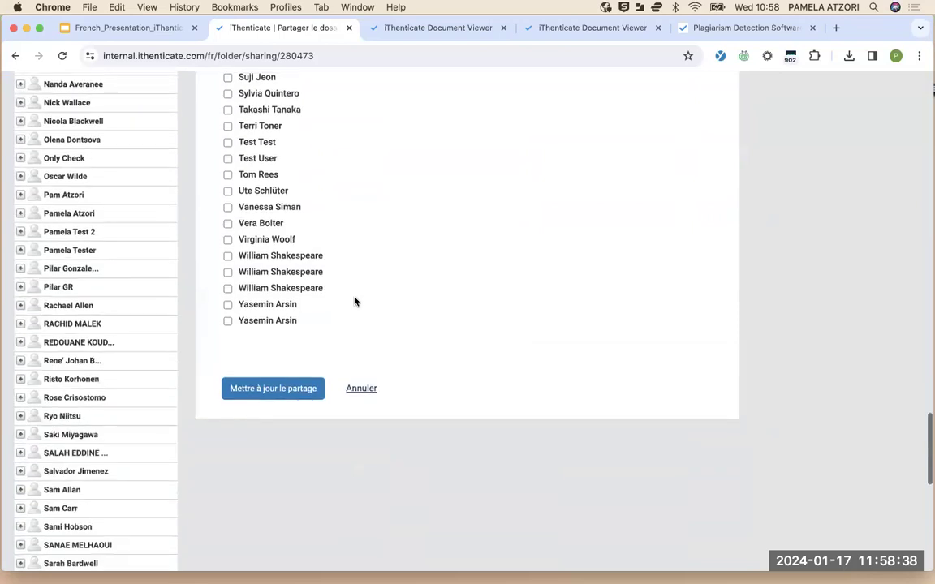
click(291, 404)
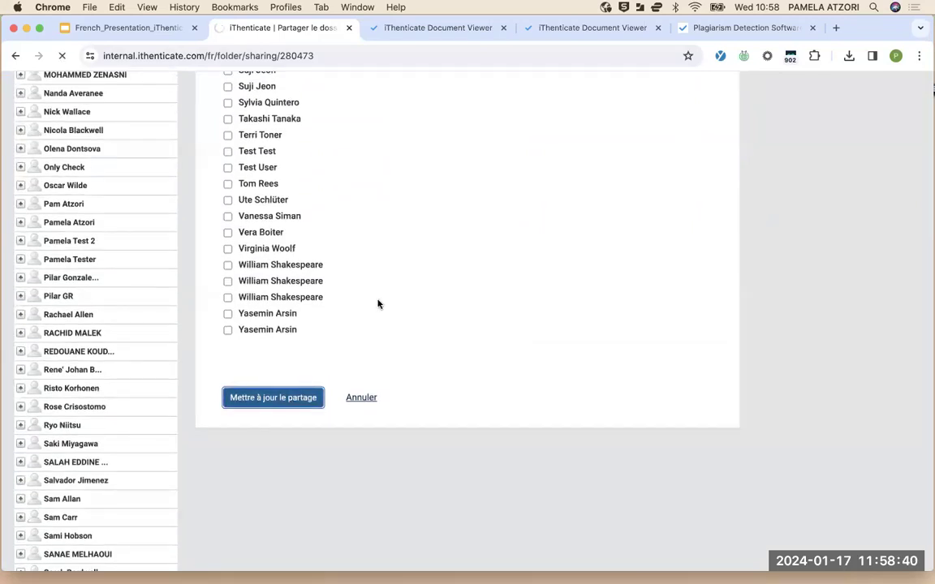
scroll(114, 438, down, 15)
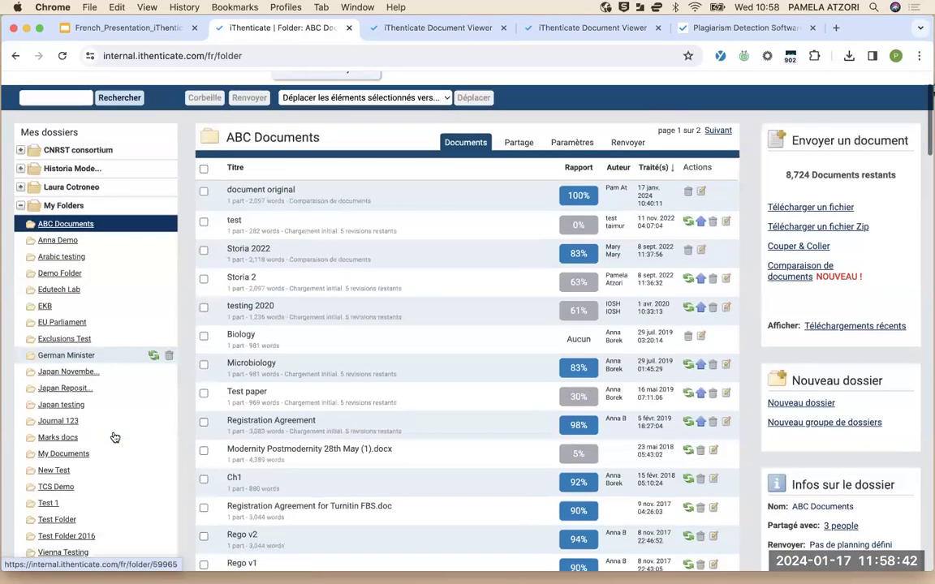
Expand the other user's sidebar node and open their MagazineiThenticatetes folder
scroll(89, 228, up, 1)
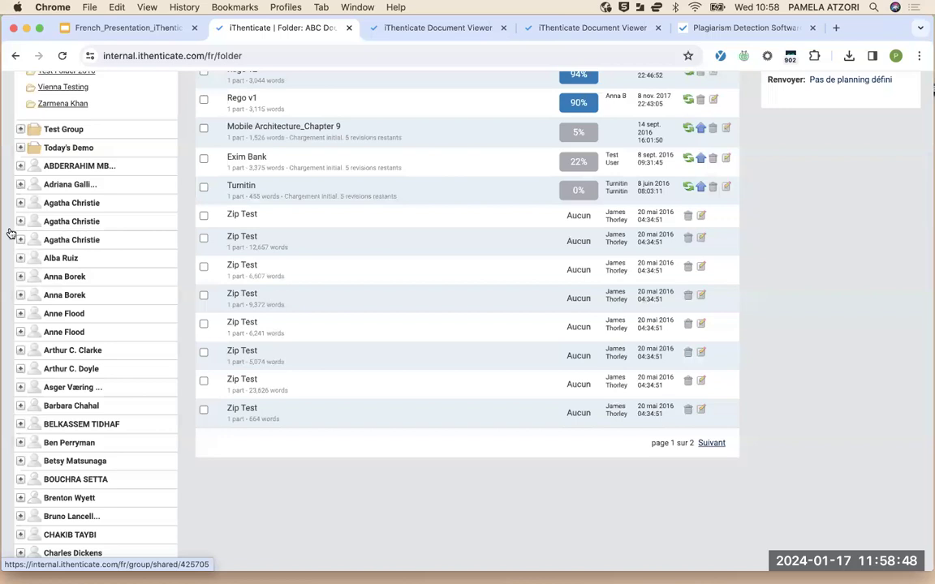
click(21, 186)
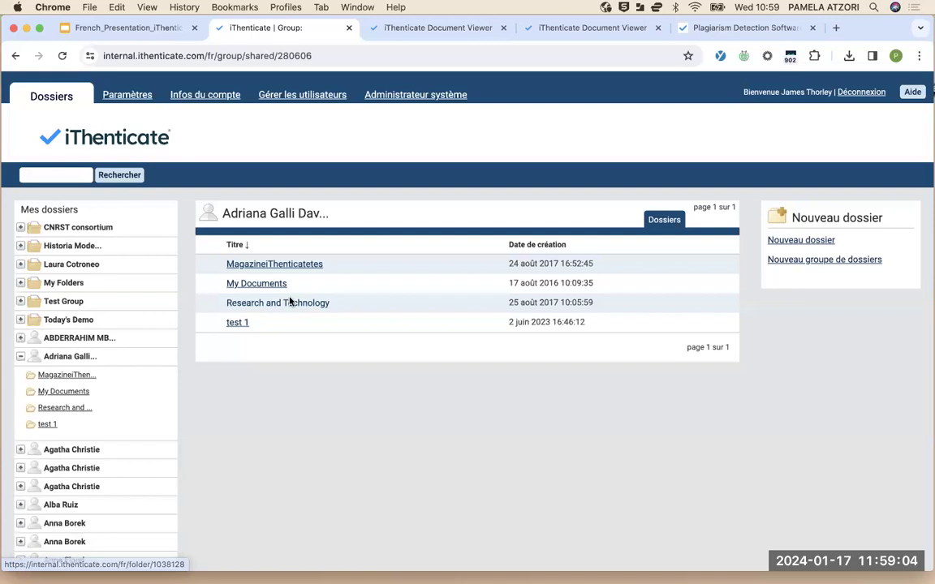
click(305, 268)
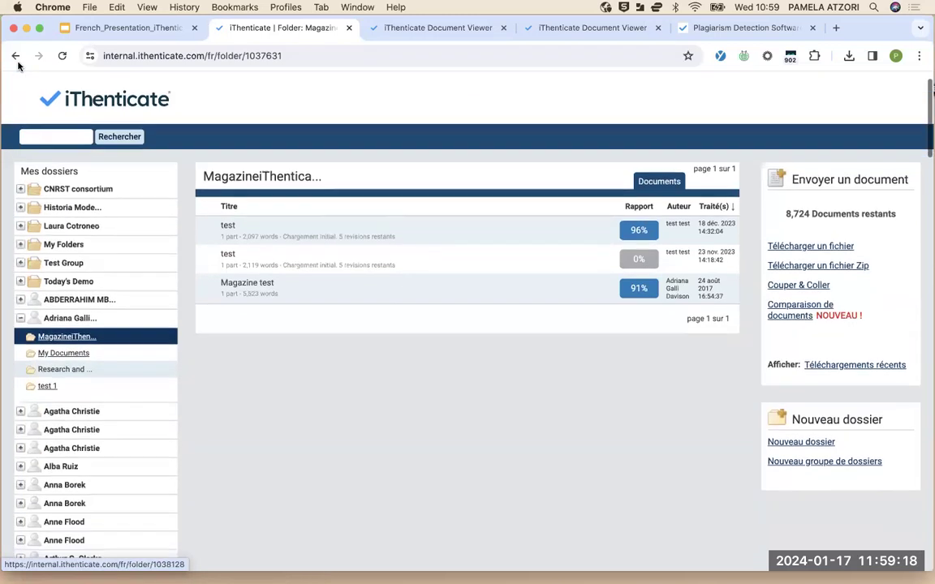
Go back to ABC Documents' Partage page, untick the added user and update sharing
click(14, 56)
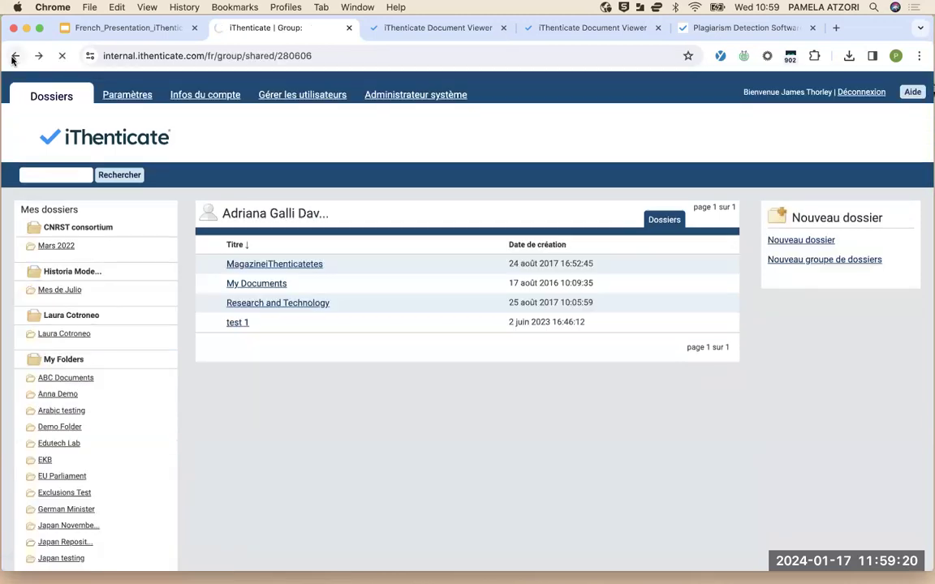
click(14, 56)
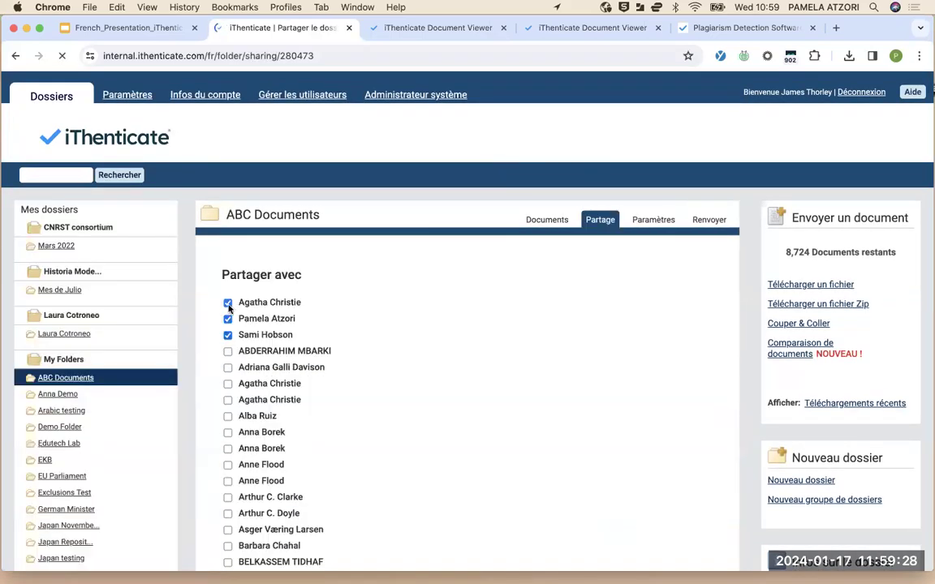
scroll(299, 409, down, 20)
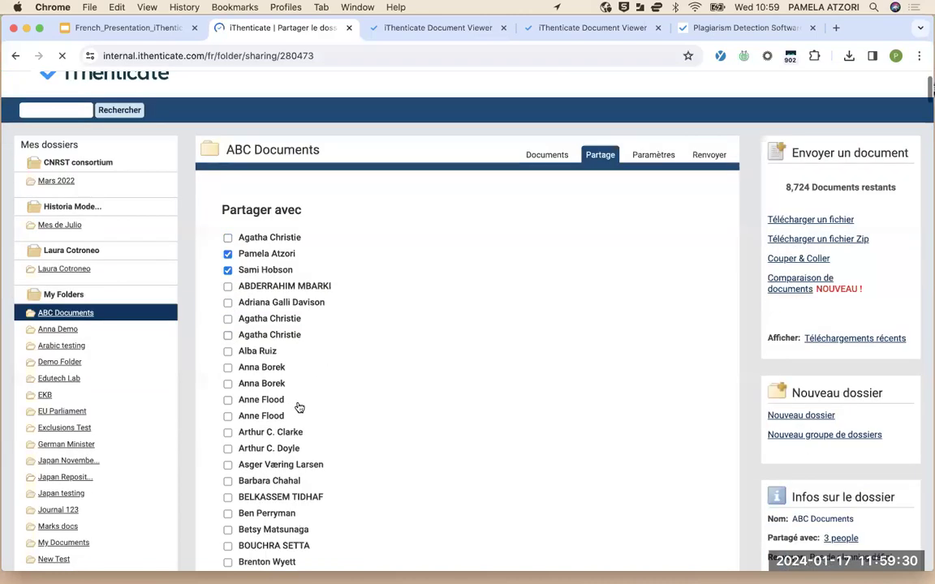
scroll(282, 408, down, 10)
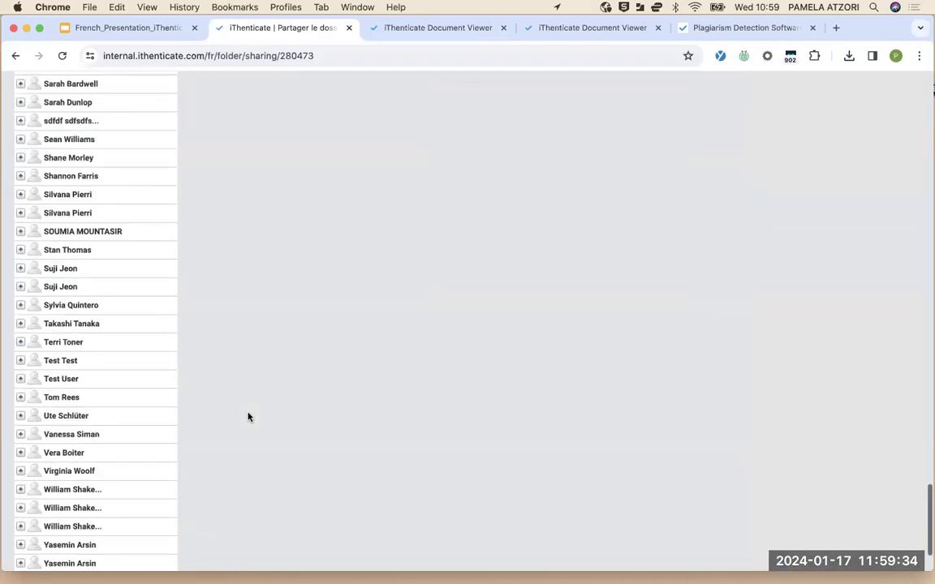
scroll(253, 357, up, 4)
scroll(255, 318, up, 1)
click(259, 328)
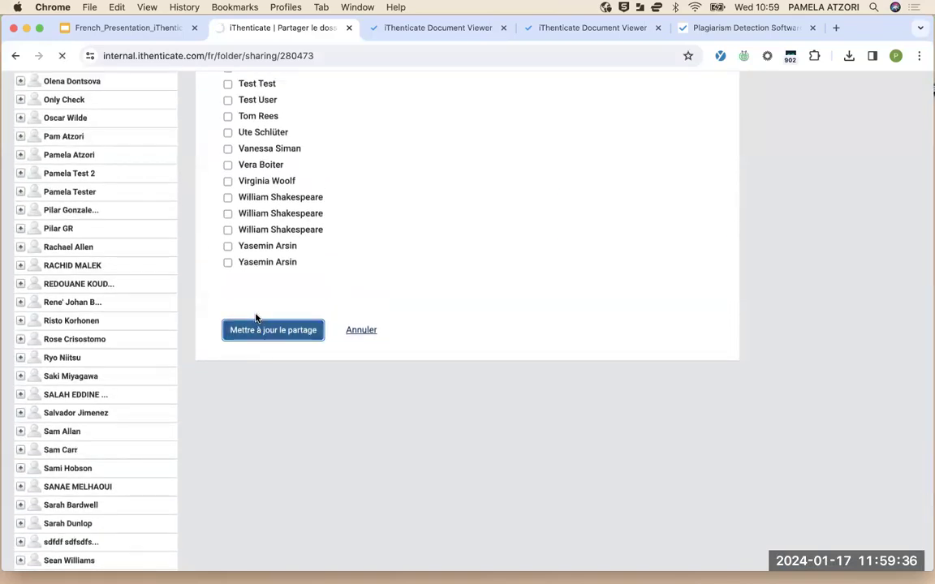
scroll(485, 443, up, 2)
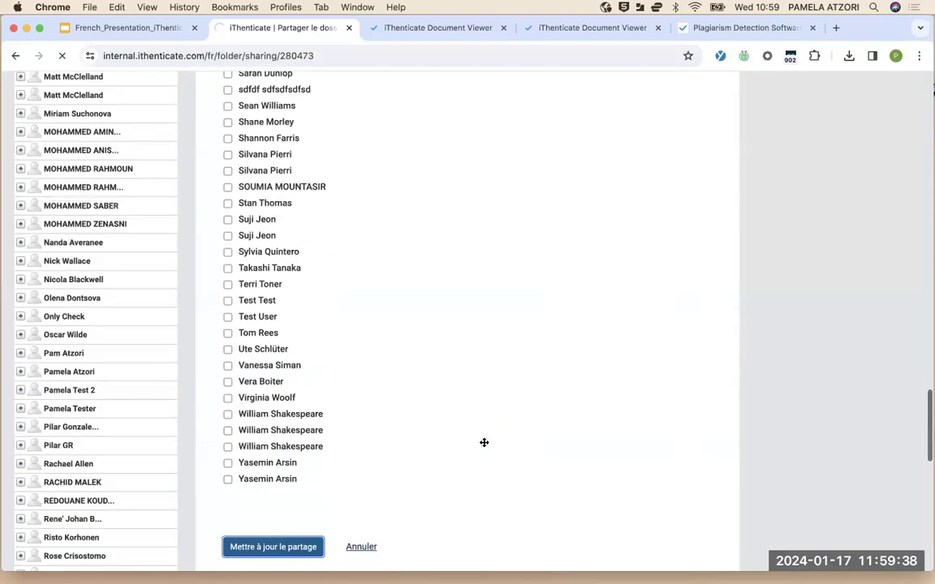
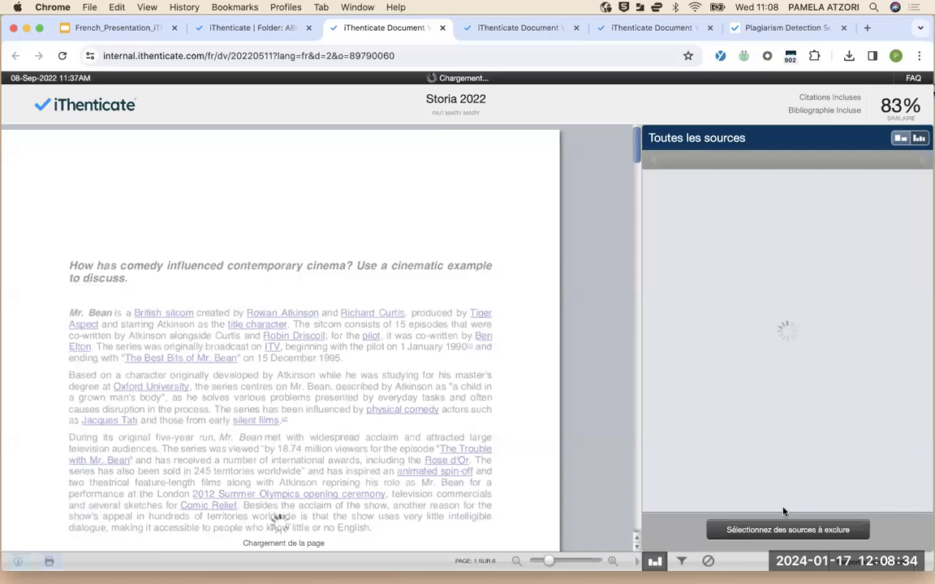
Show the Storia report's filters and settings, then go to the new-revision upload form for 'test'
click(682, 561)
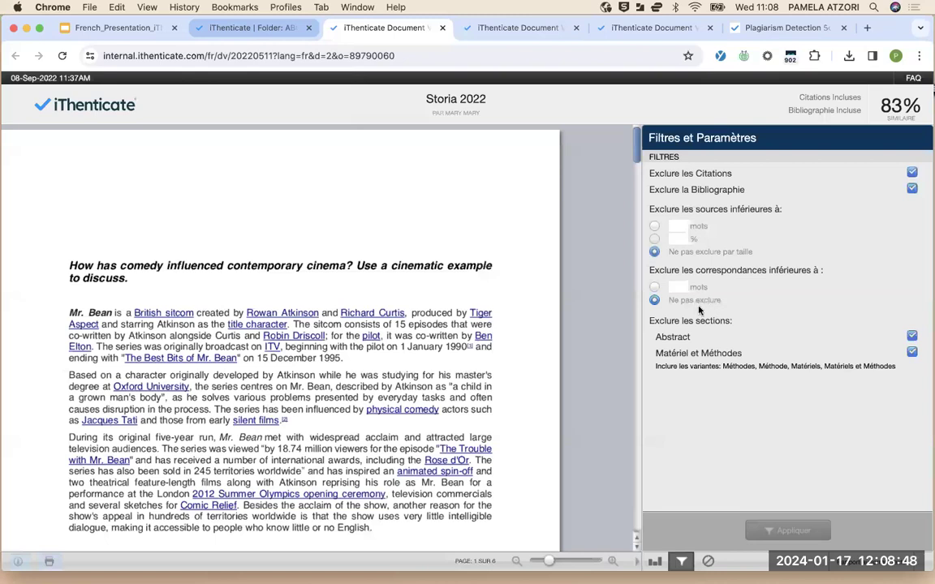
key(ctrl+shift+Tab)
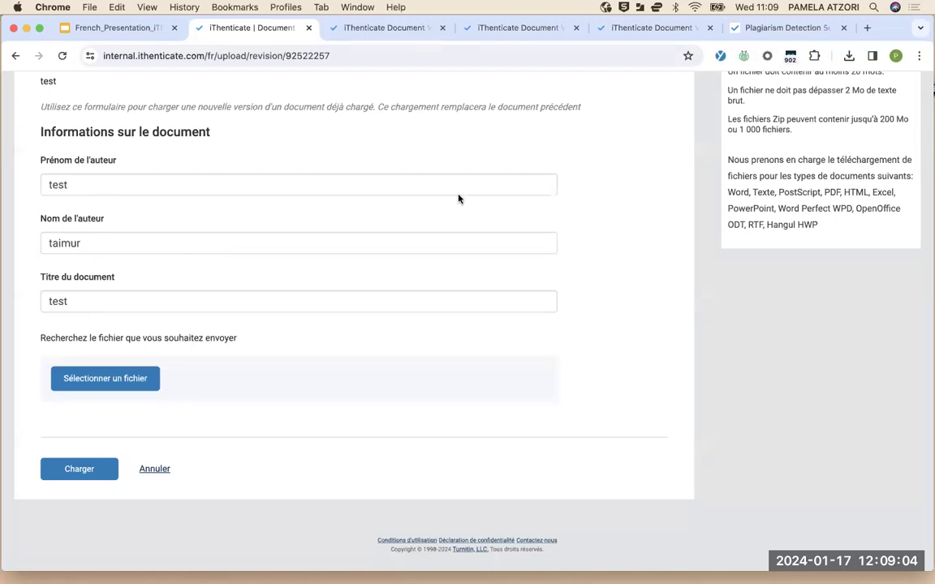
Return to the iThenticate folder list, then move to the French_Presentation Google Slides deck
scroll(63, 122, up, 5)
click(52, 103)
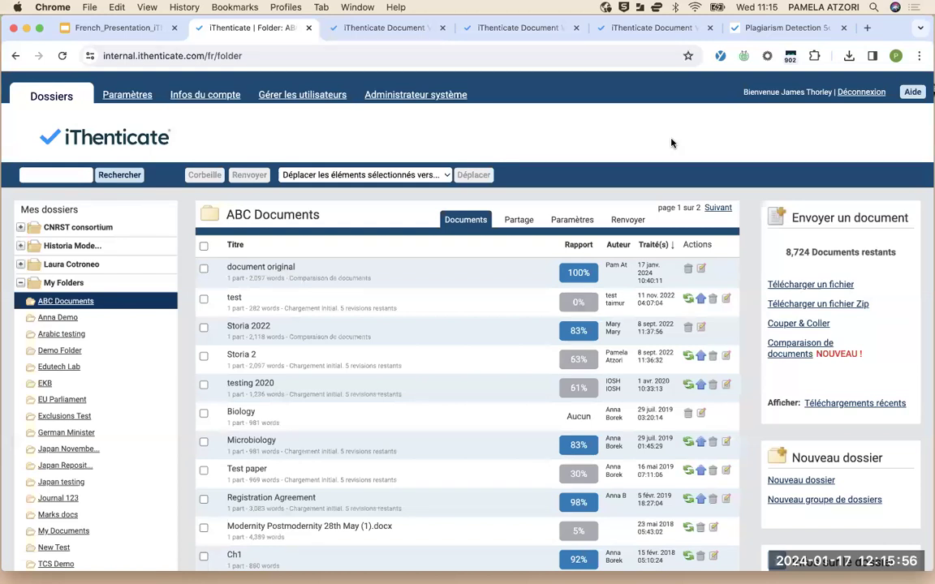
click(111, 31)
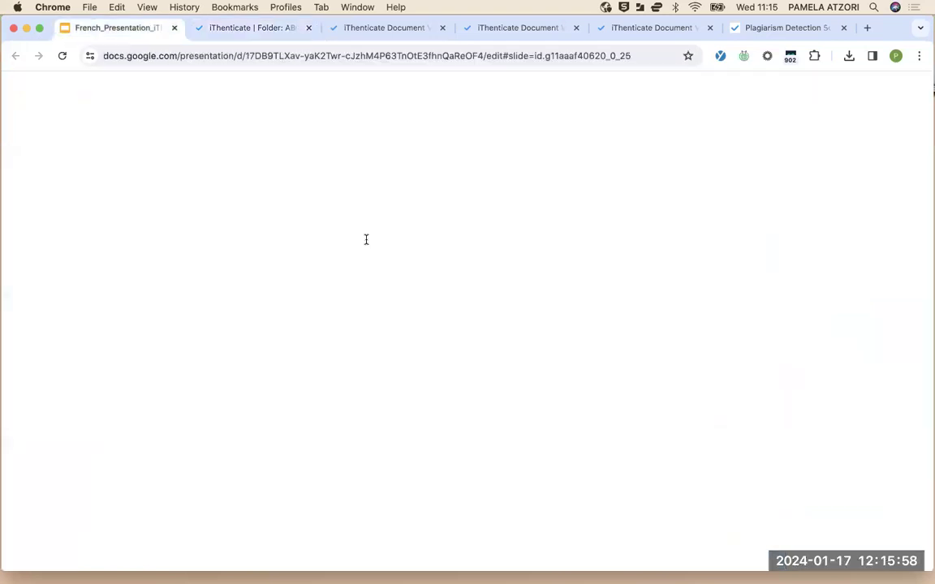